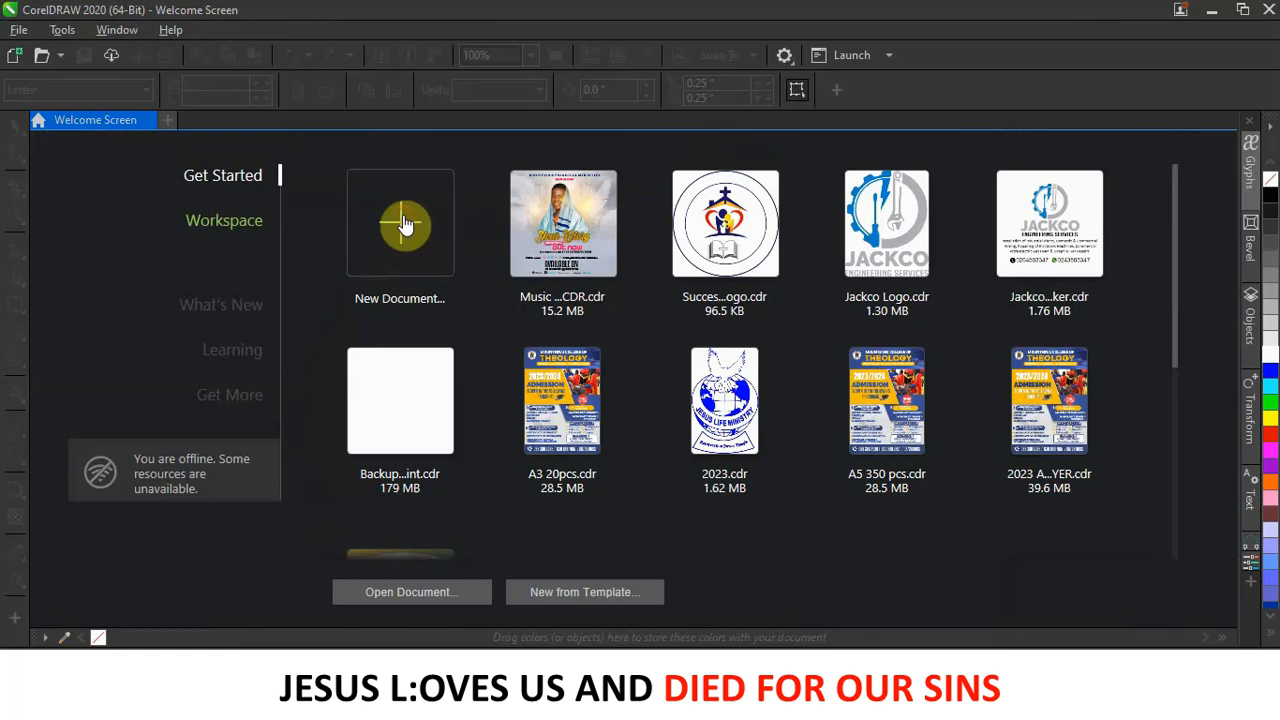
Start a new 5 × 5 inch, 300 dpi RGB document titled 'THE VESSELOF HONOR'.
left_click(415, 220)
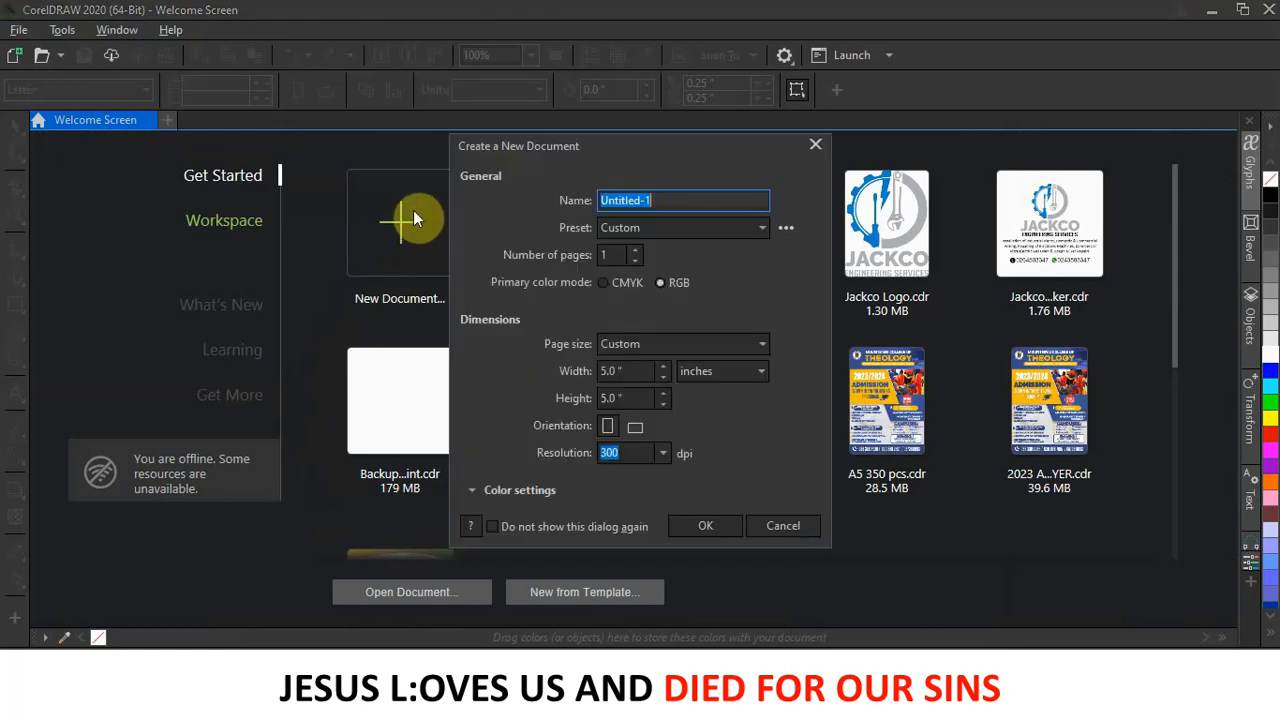
left_click(611, 375)
type("THE VESSELOF HONOR")
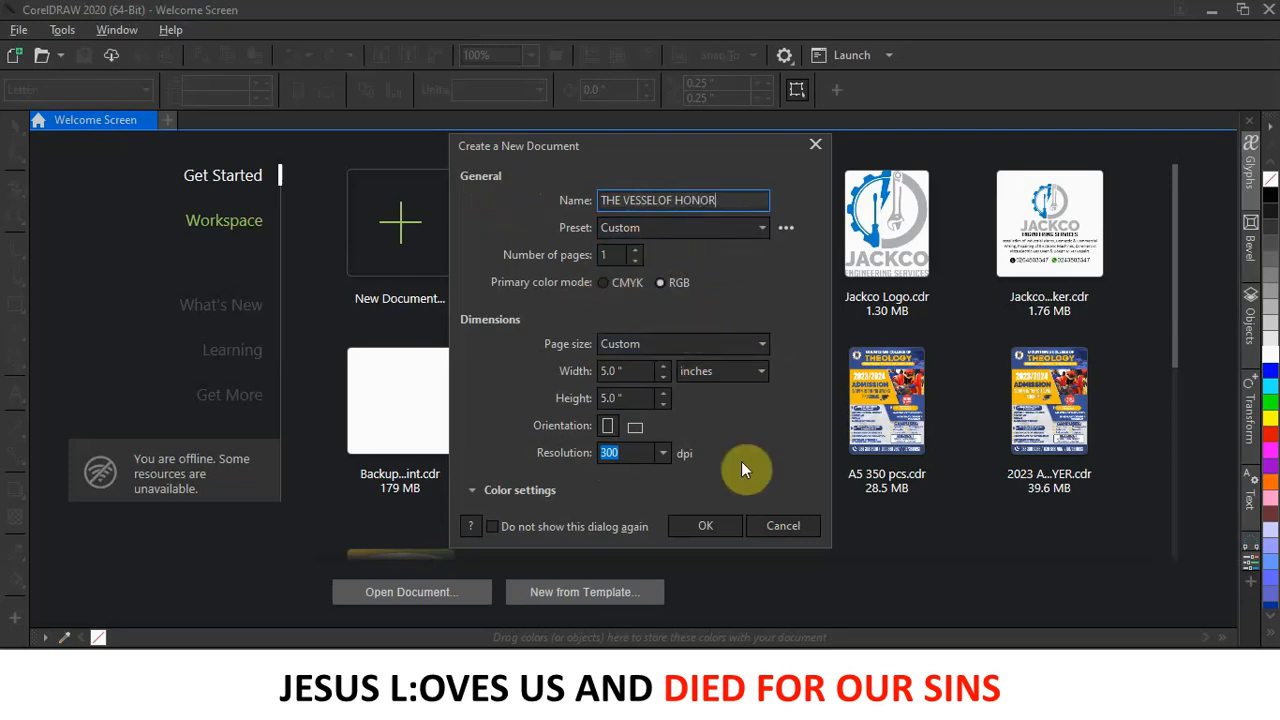
left_click(700, 527)
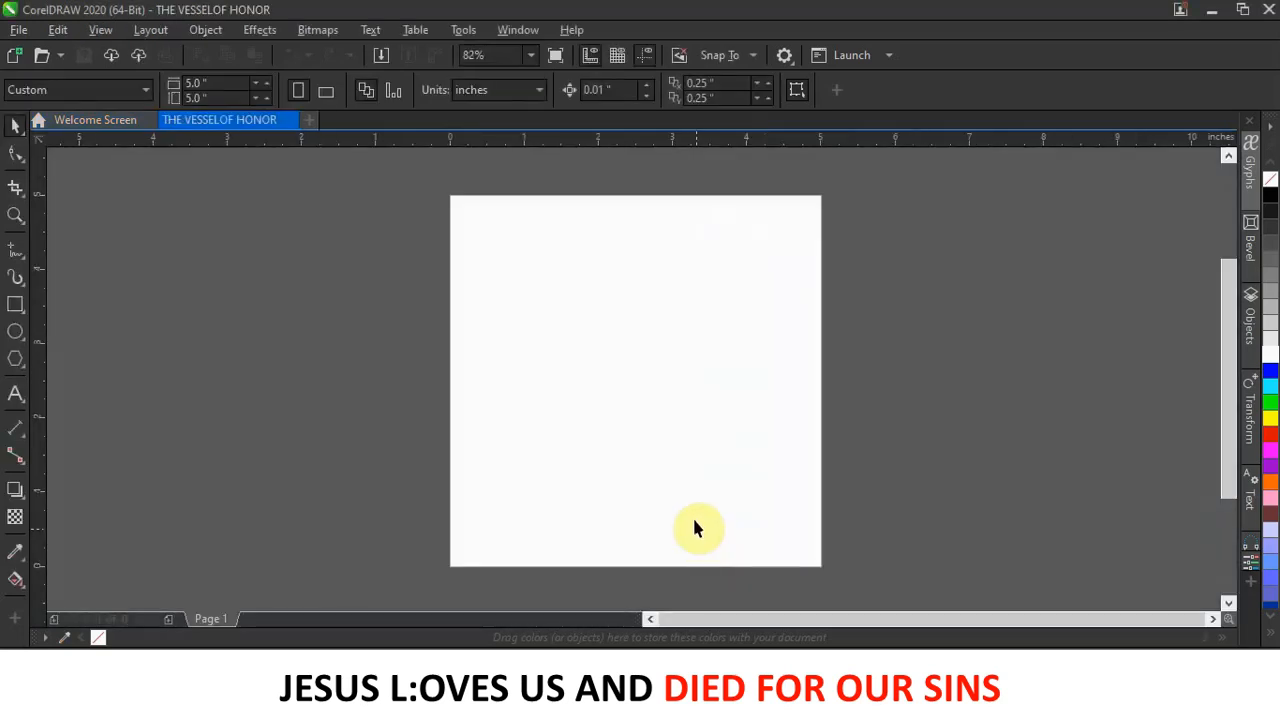
left_click(588, 700)
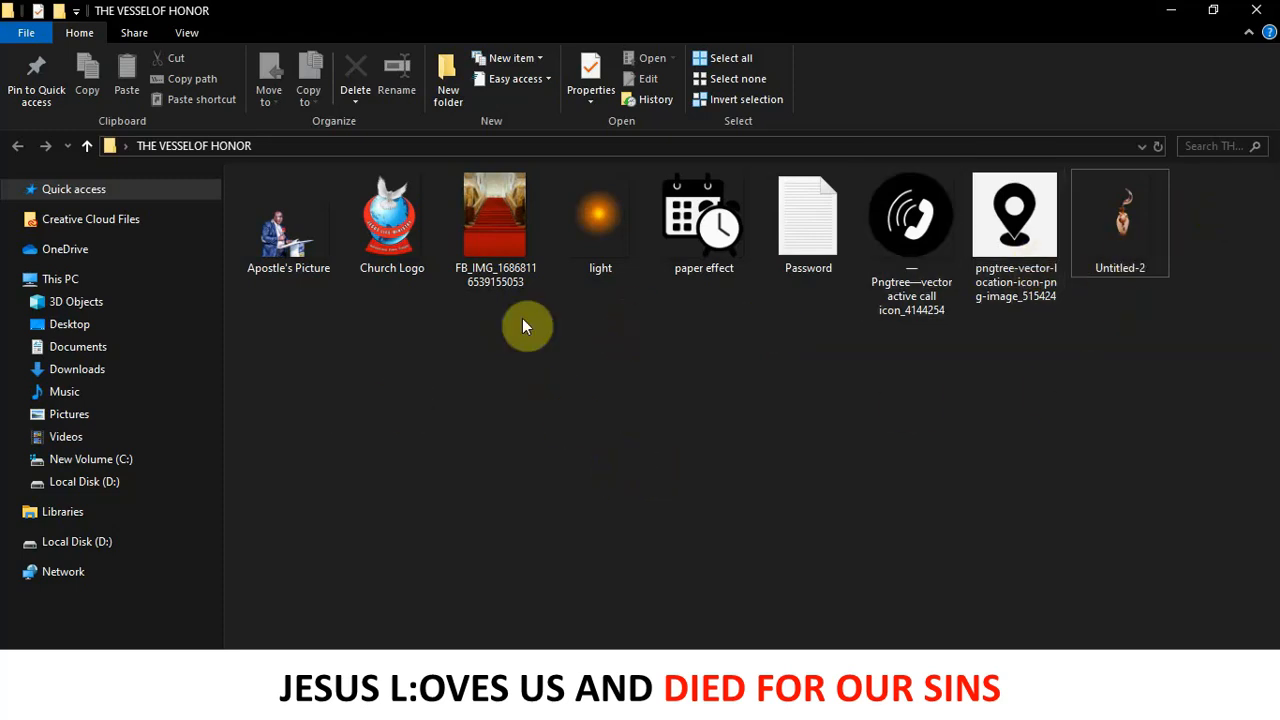
left_click_drag(500, 222, 921, 462)
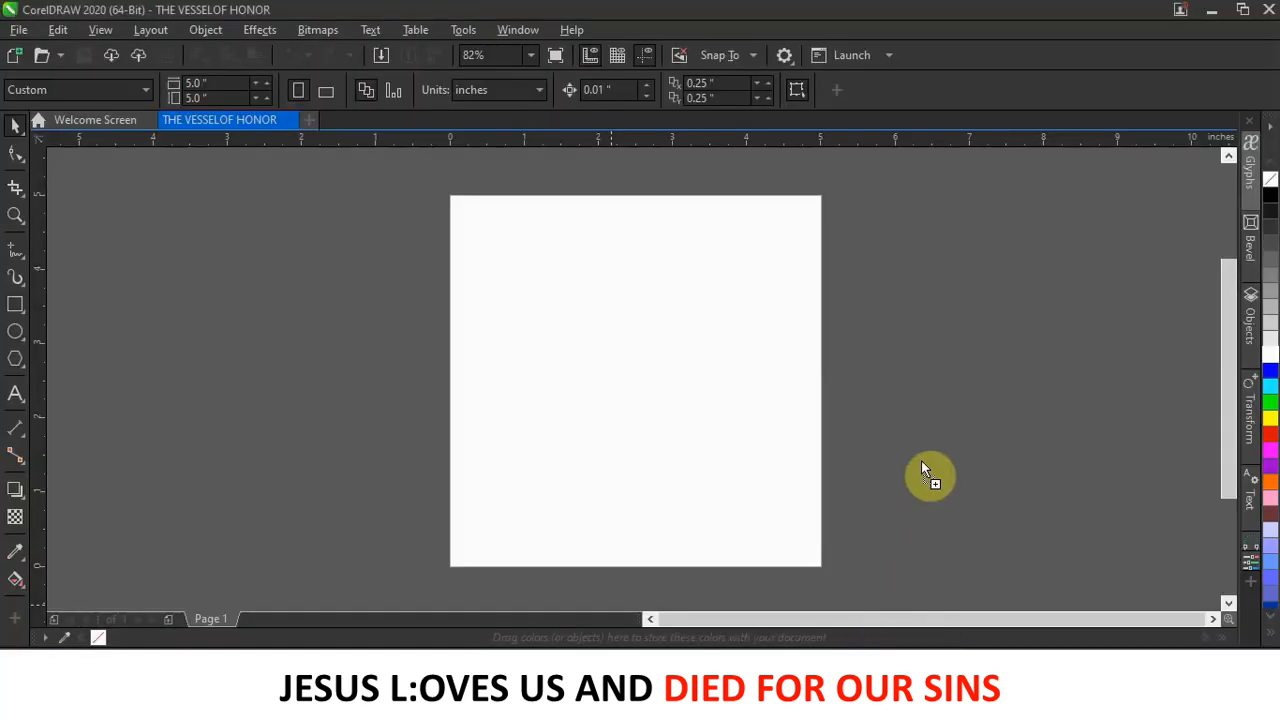
left_click_drag(948, 404, 948, 404)
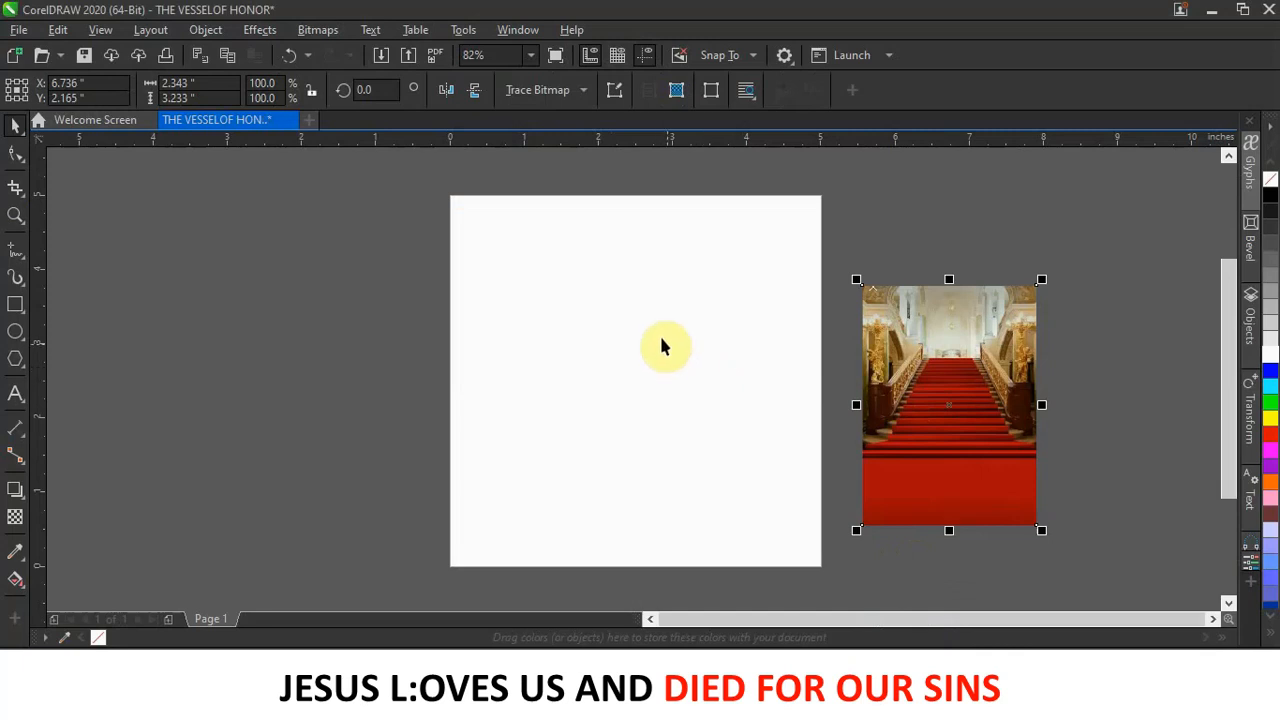
left_click(588, 300)
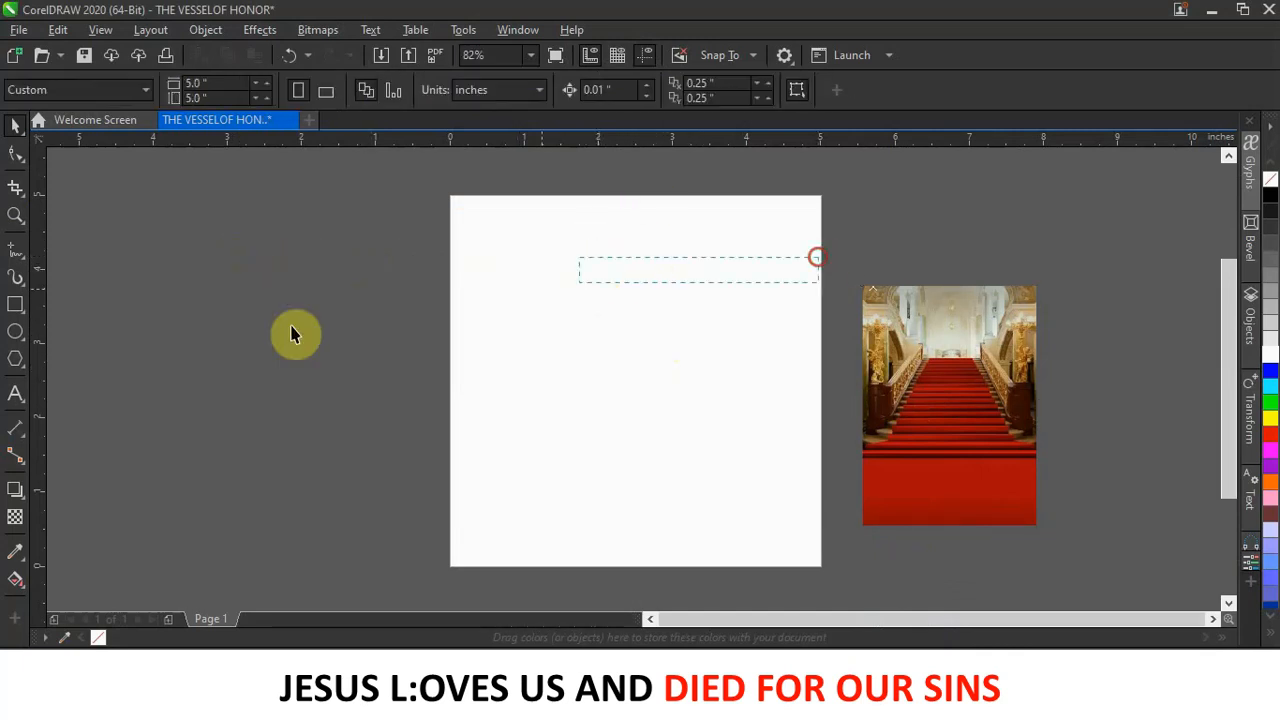
Add a page-sized rectangle with white fill and no outline over the page.
double_click(15, 305)
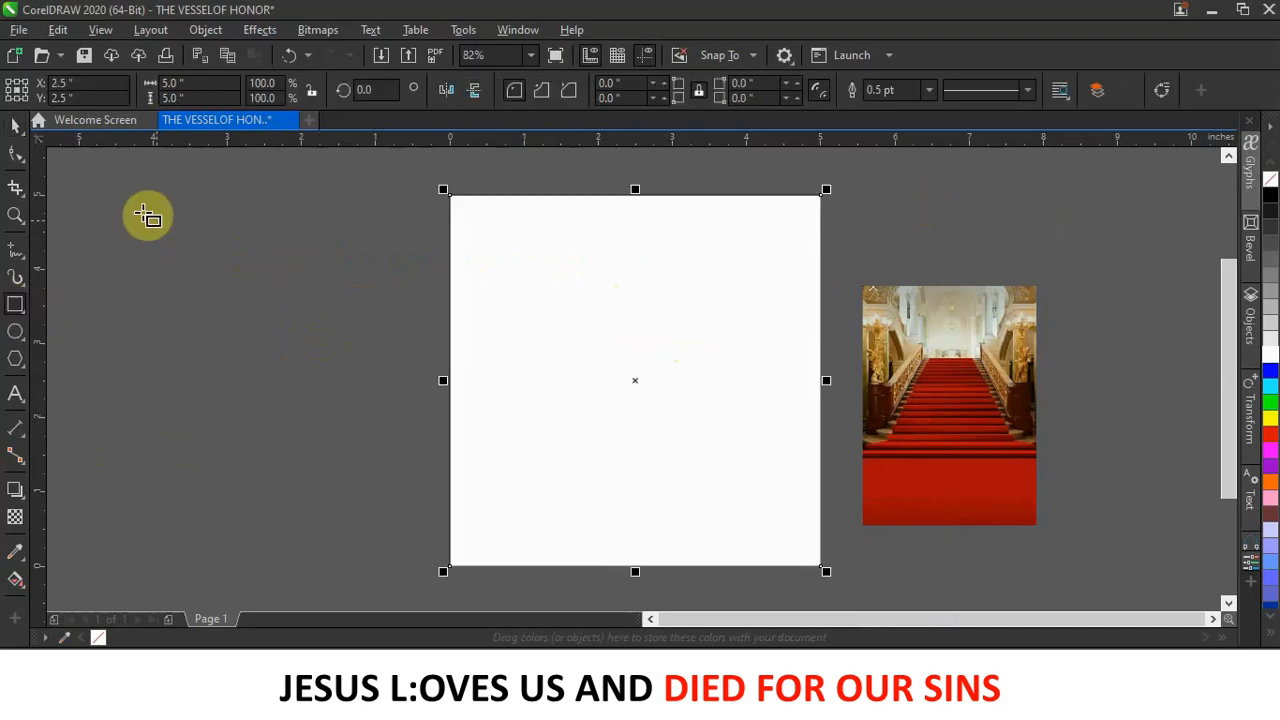
left_click(12, 125)
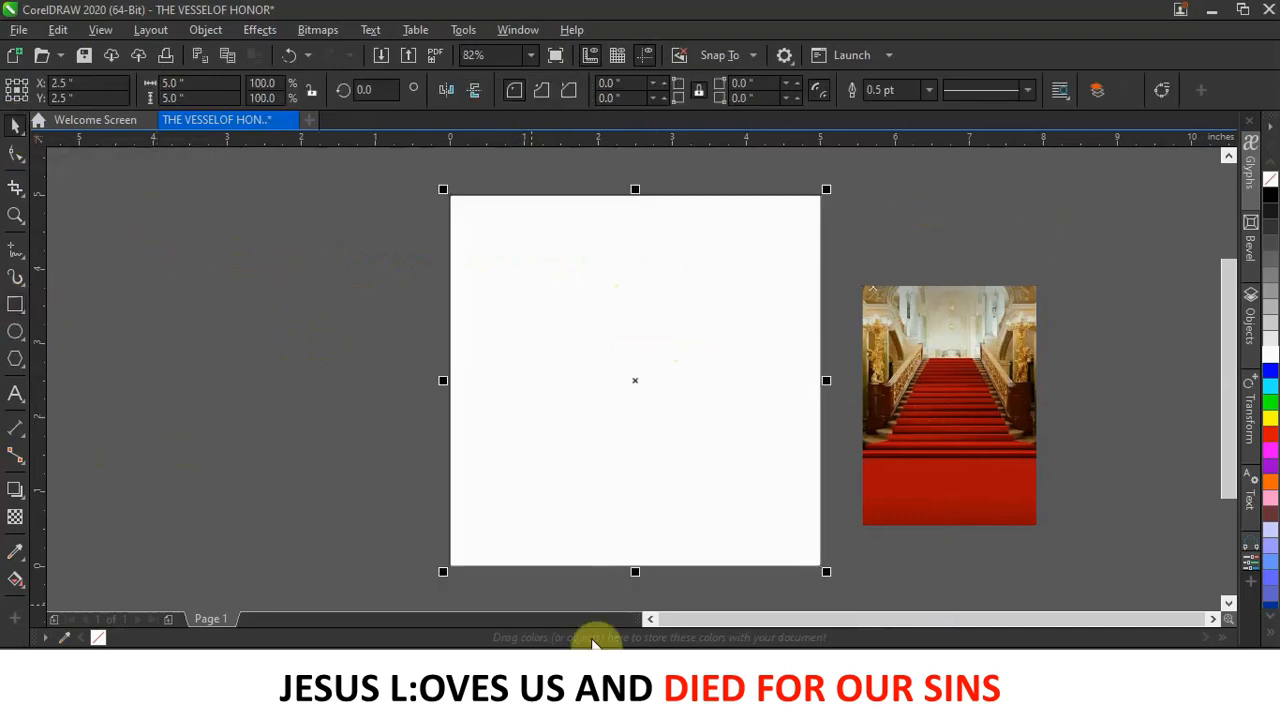
left_click_drag(674, 414, 448, 395)
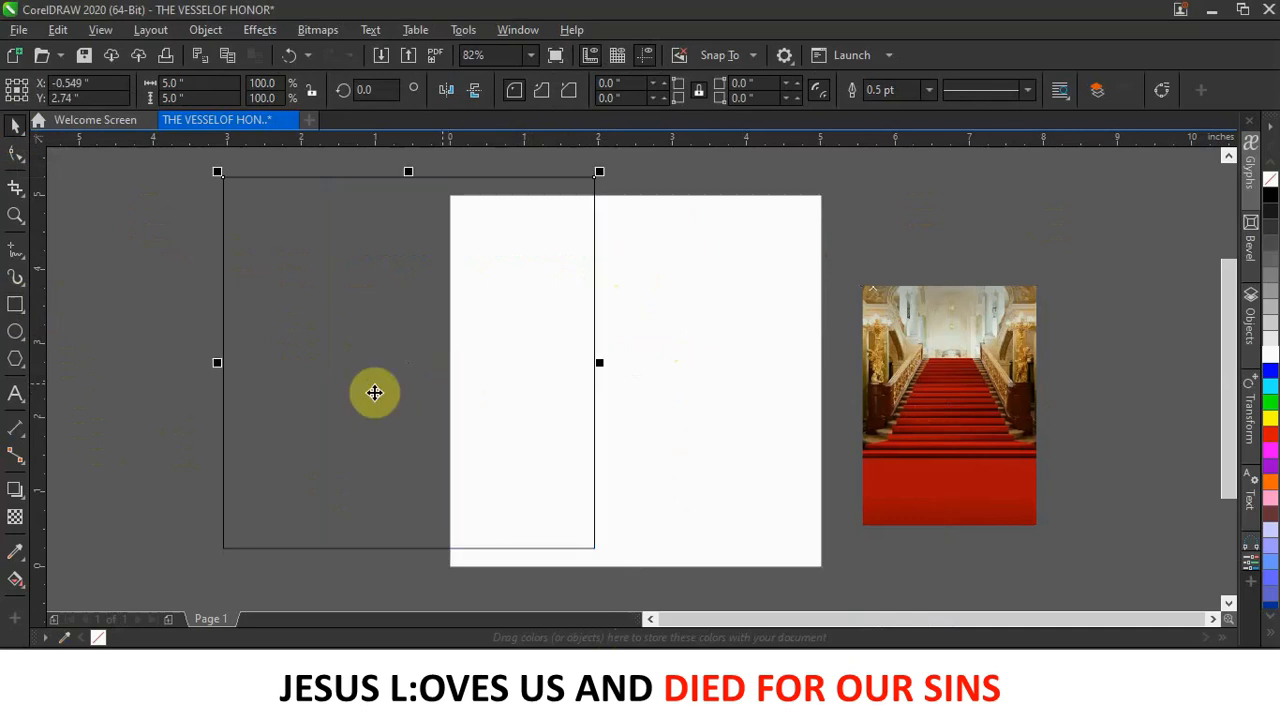
left_click(1271, 356)
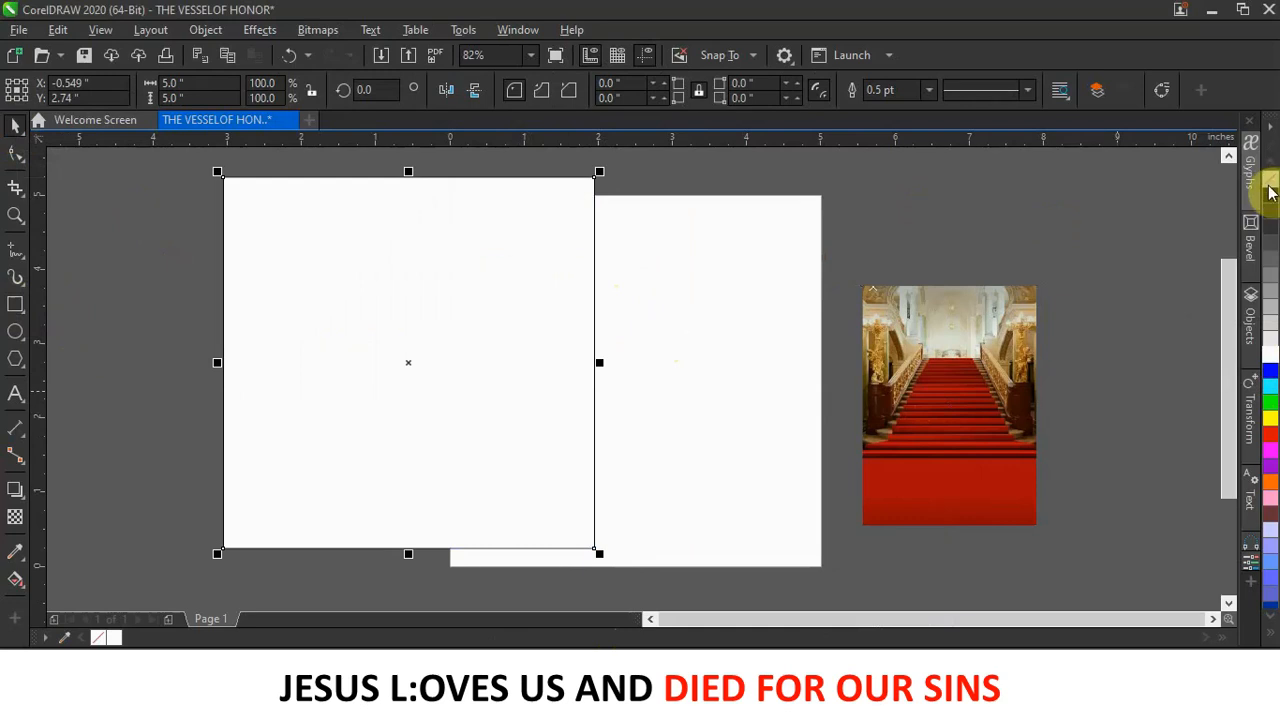
right_click(1271, 182)
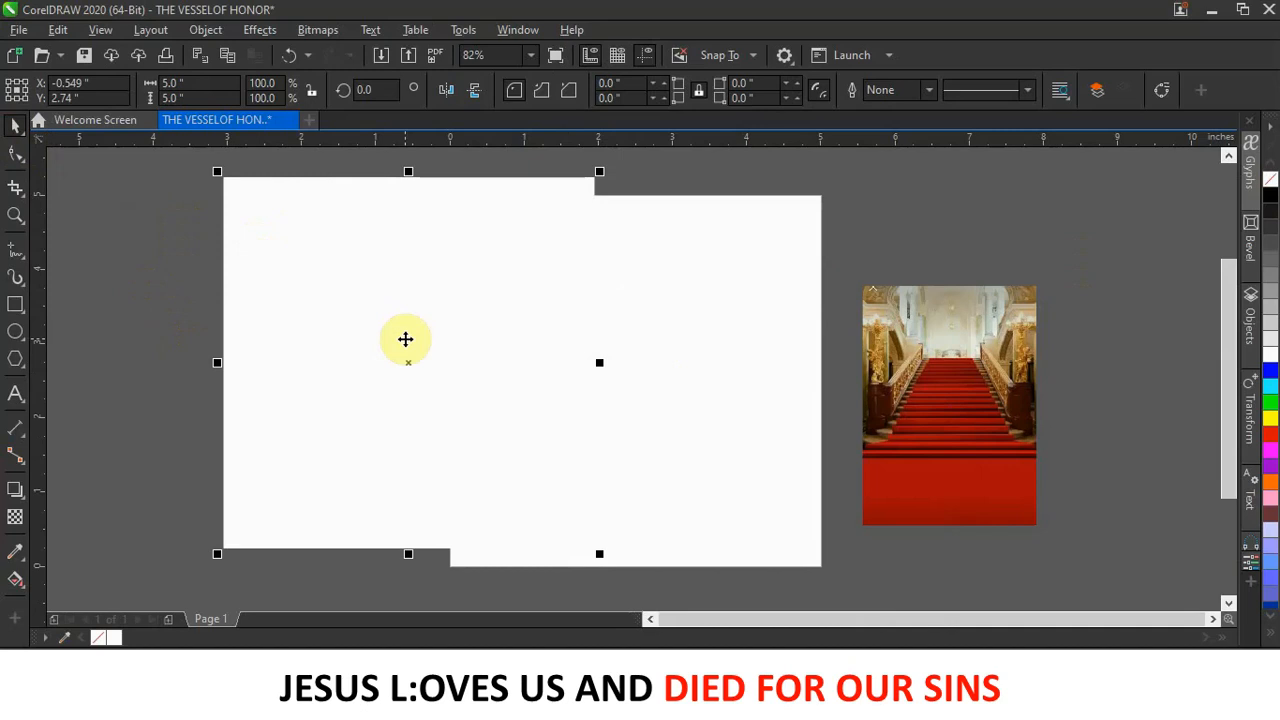
key("Escape")
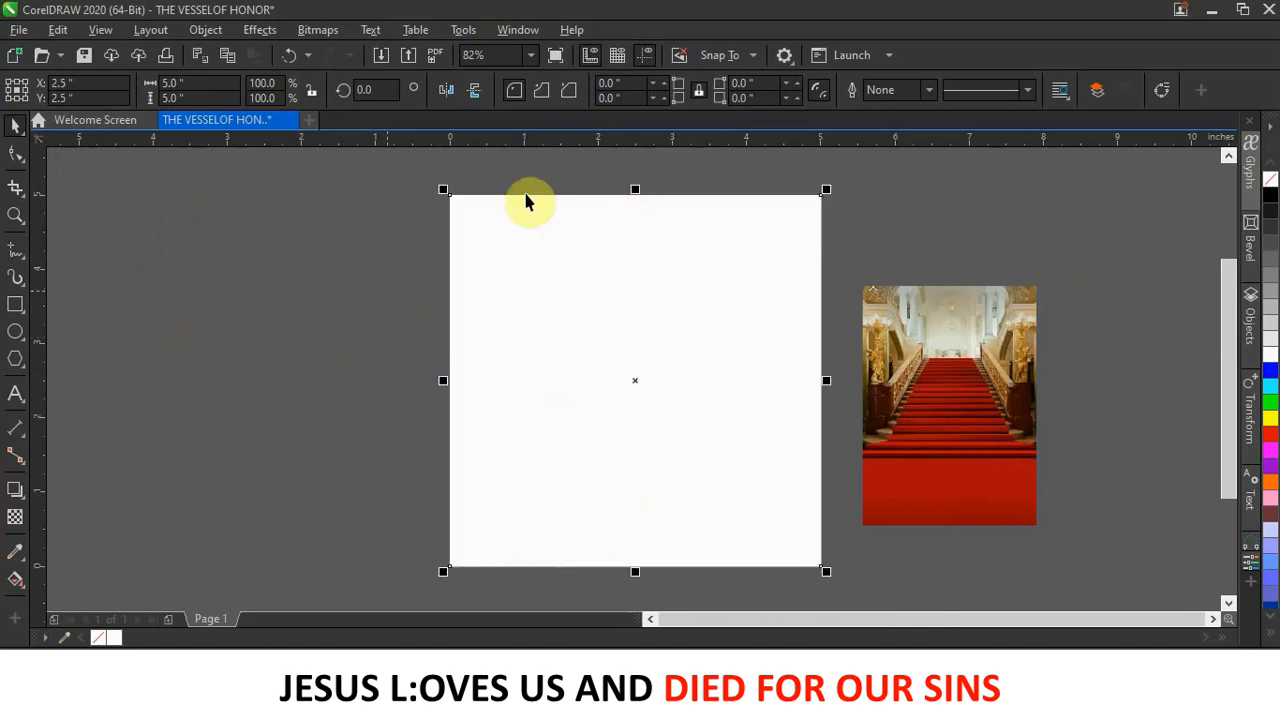
left_click(197, 261)
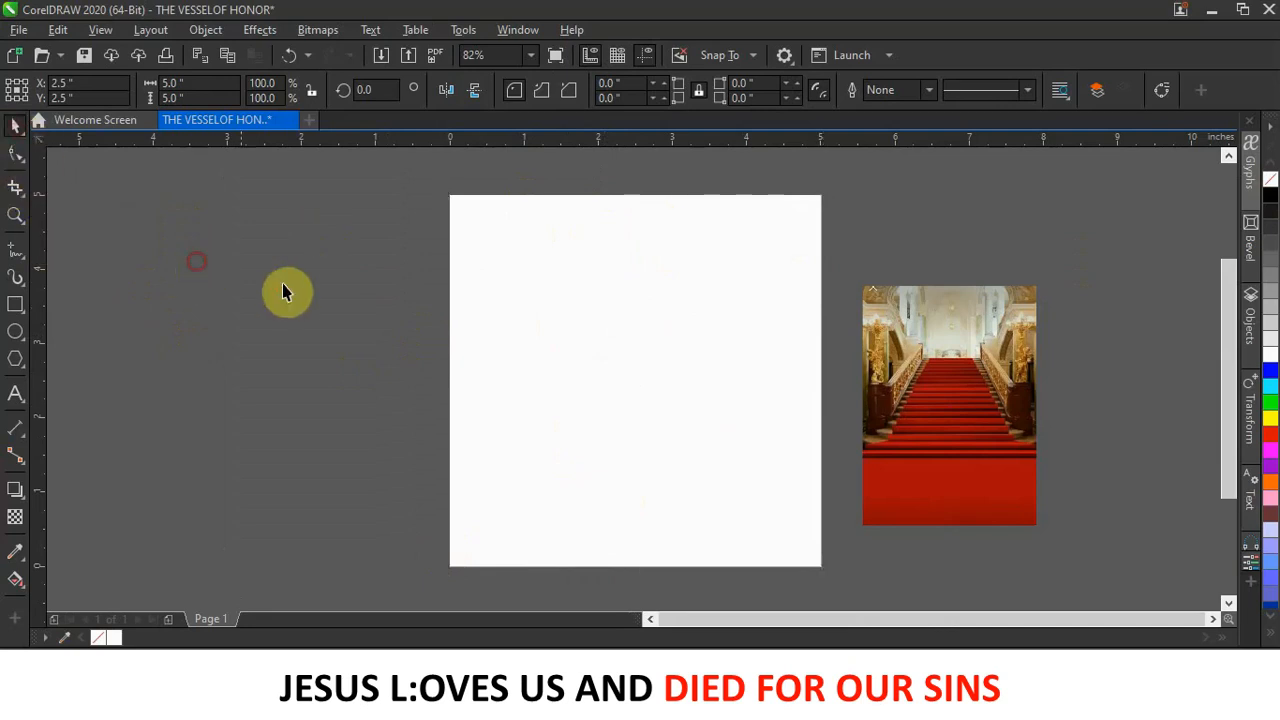
Fill the page square red and position the staircase photo just left of the page.
left_click_drag(970, 380, 268, 342)
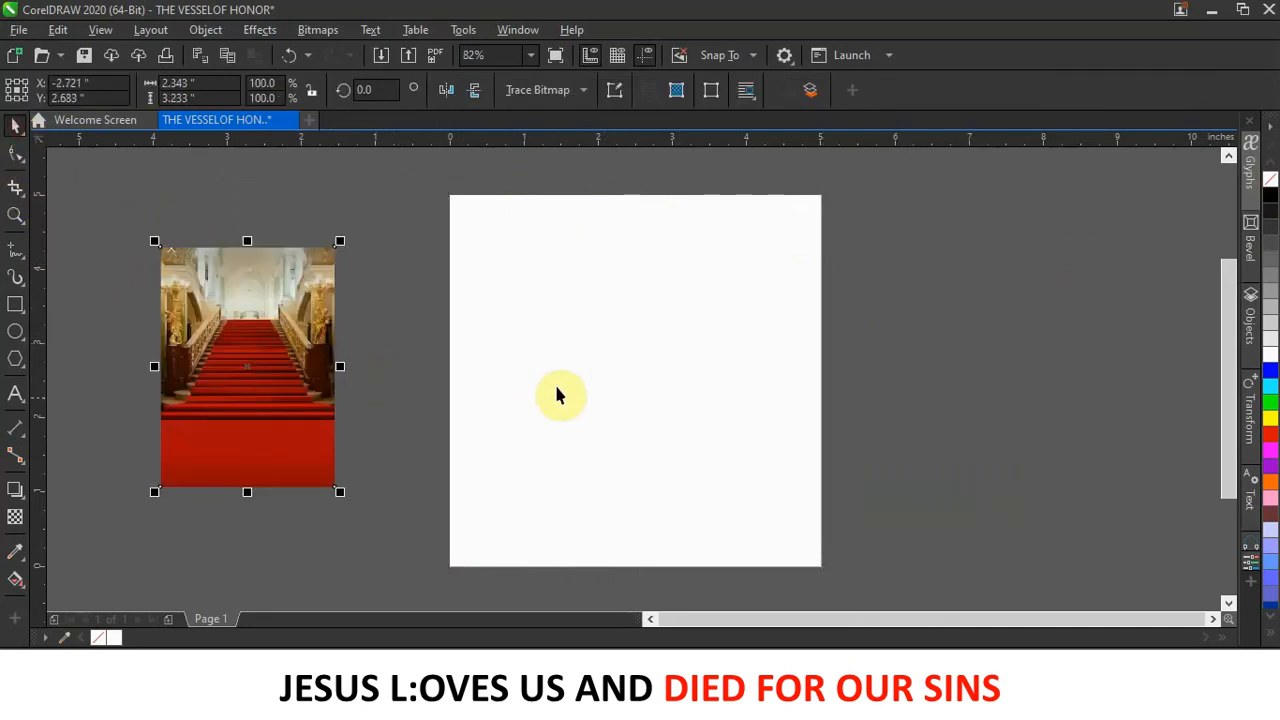
left_click(557, 386)
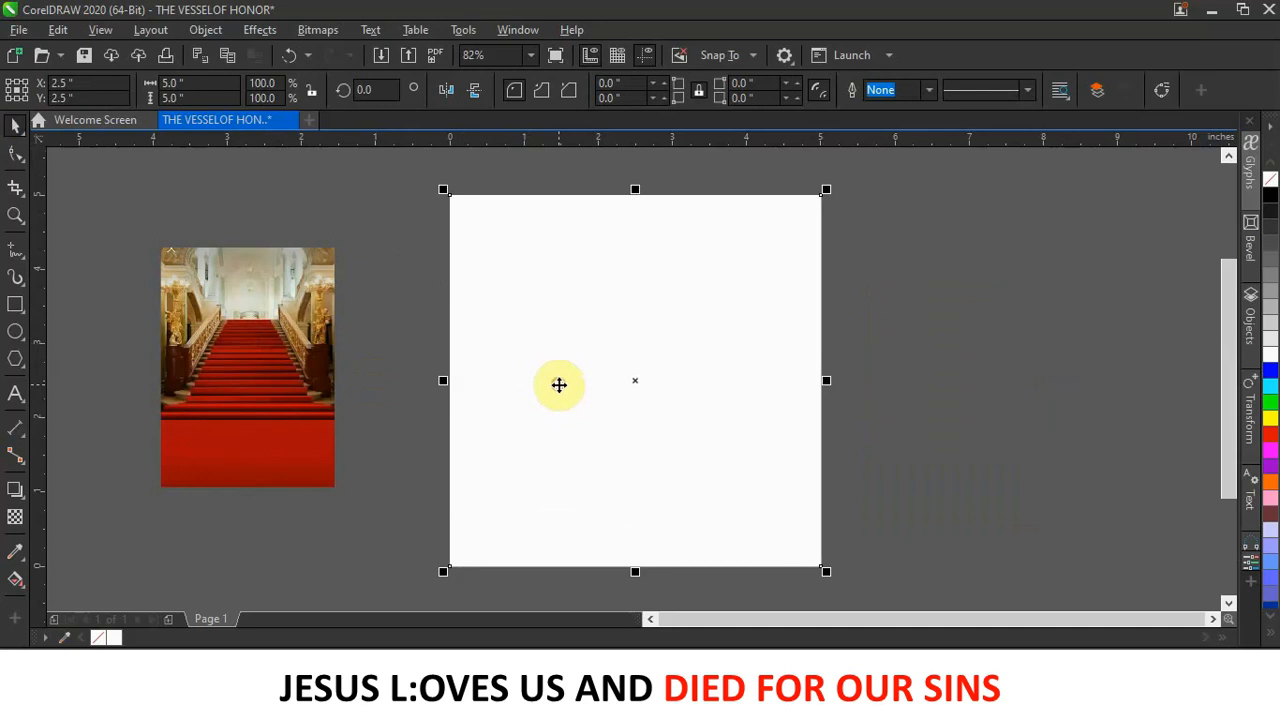
left_click(1270, 432)
left_click(331, 192)
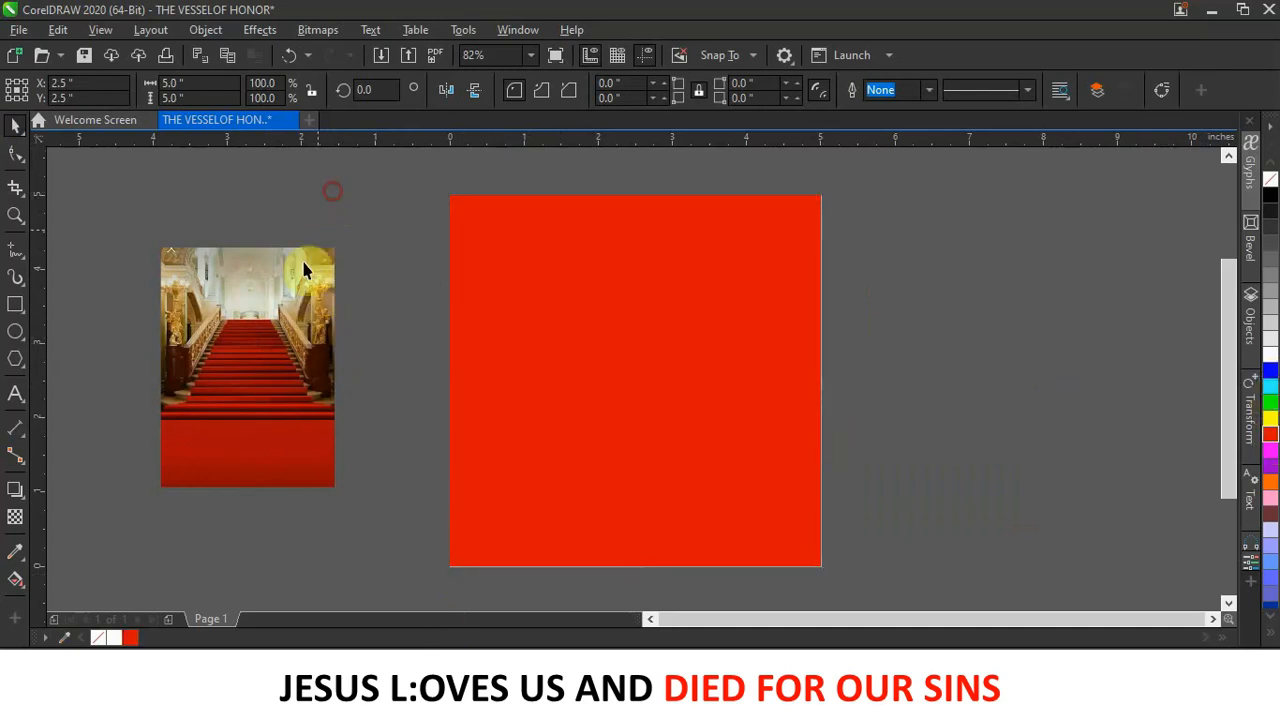
left_click(249, 331)
left_click_drag(263, 366, 307, 346)
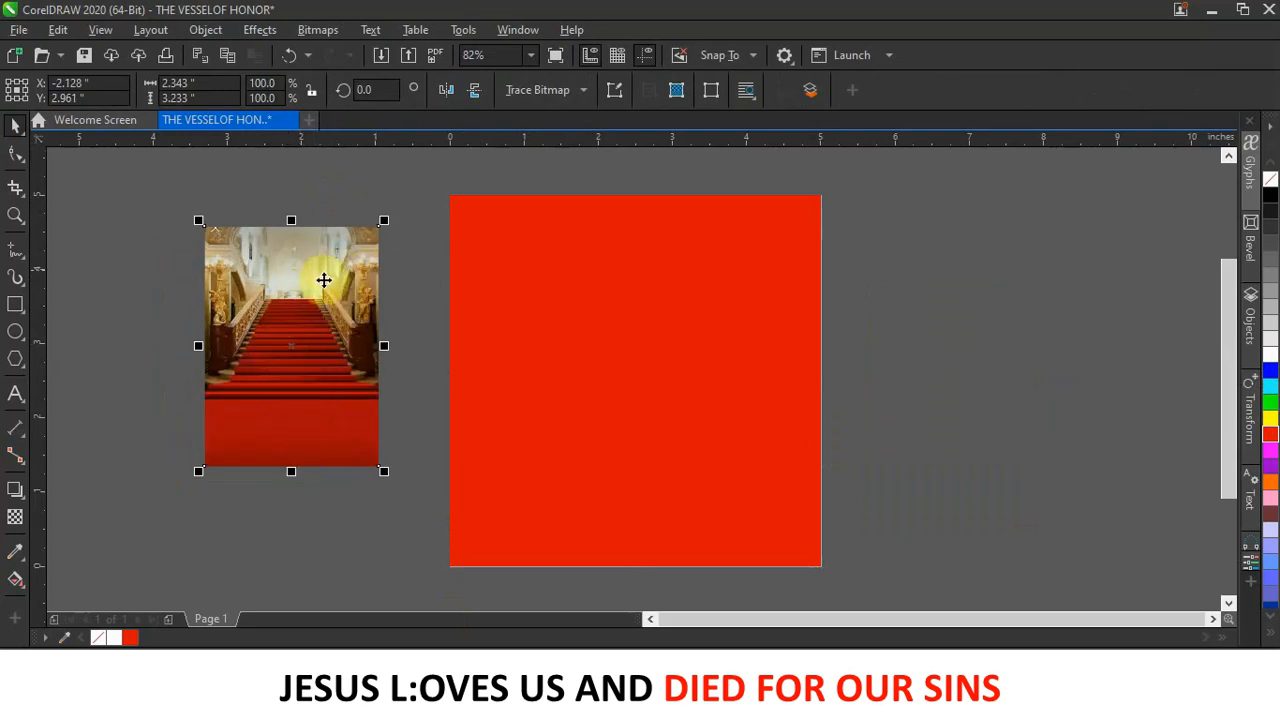
Drag a linear transparency downward across the staircase photo so it fades out below the stairs.
left_click(15, 519)
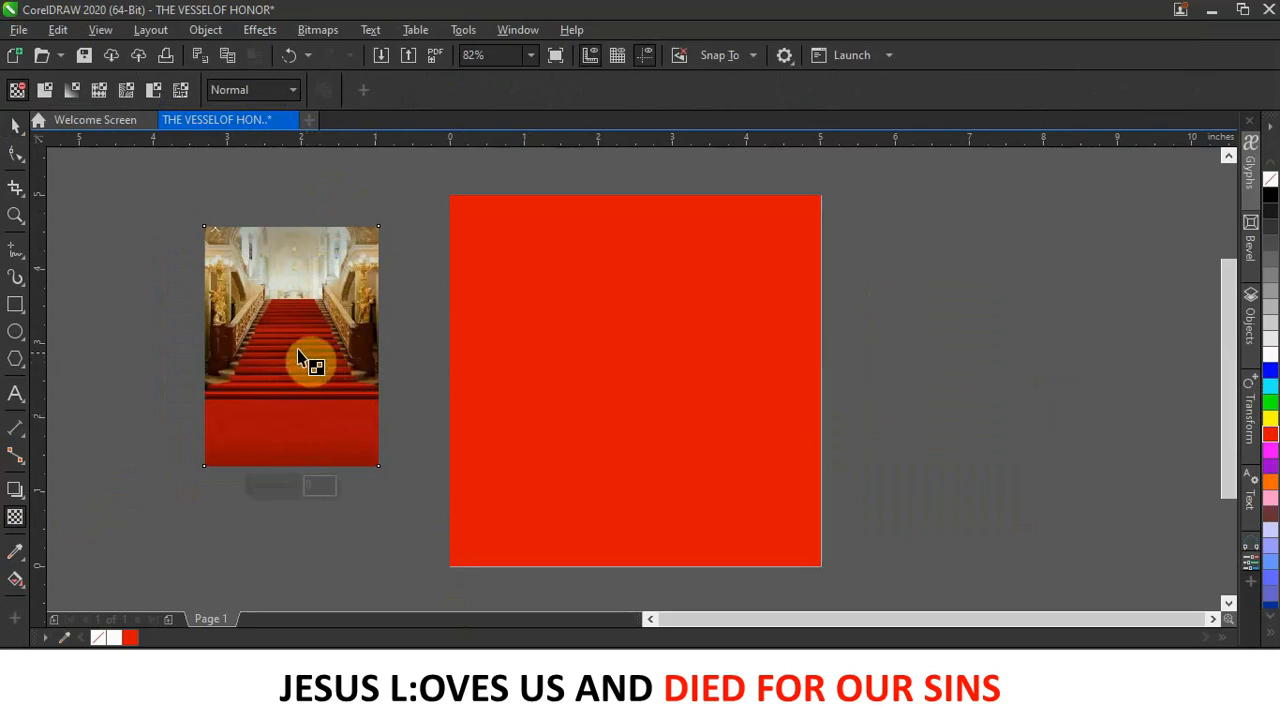
left_click_drag(289, 349, 290, 318)
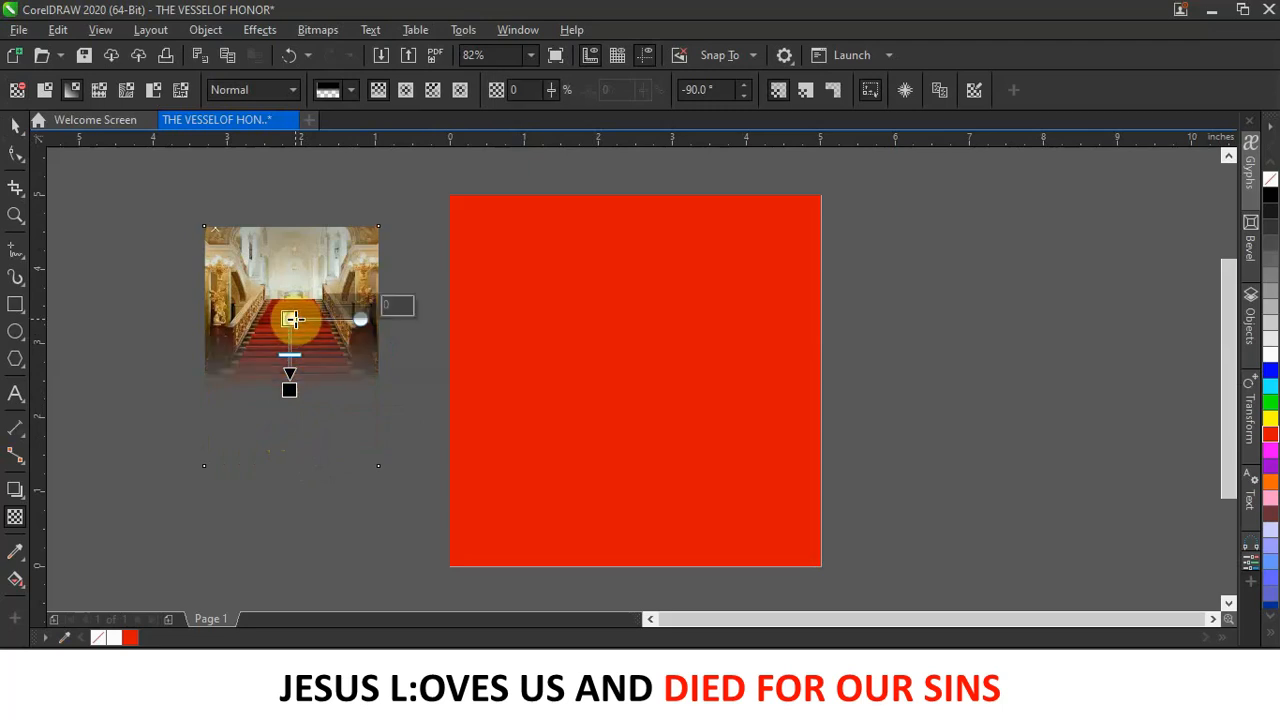
left_click(16, 125)
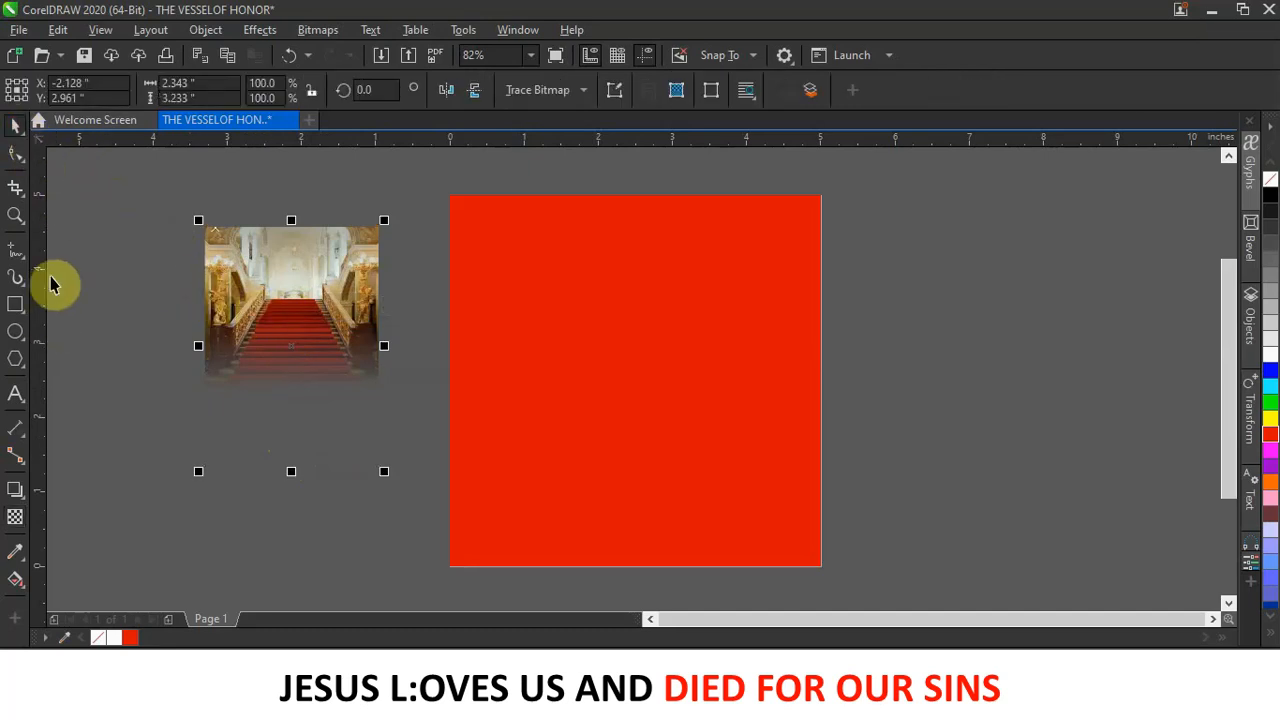
PowerClip the faded staircase photo inside the red page-sized square.
left_click(196, 251)
left_click(300, 294)
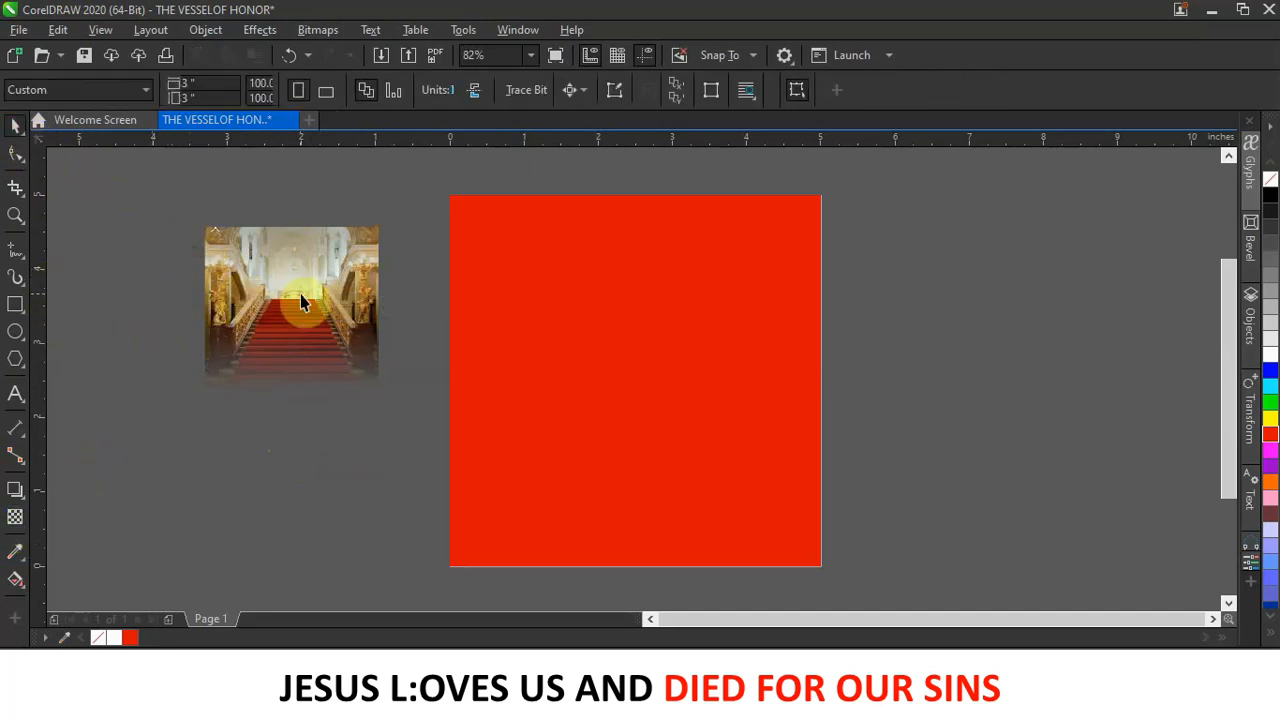
scroll(314, 325, "down", 5)
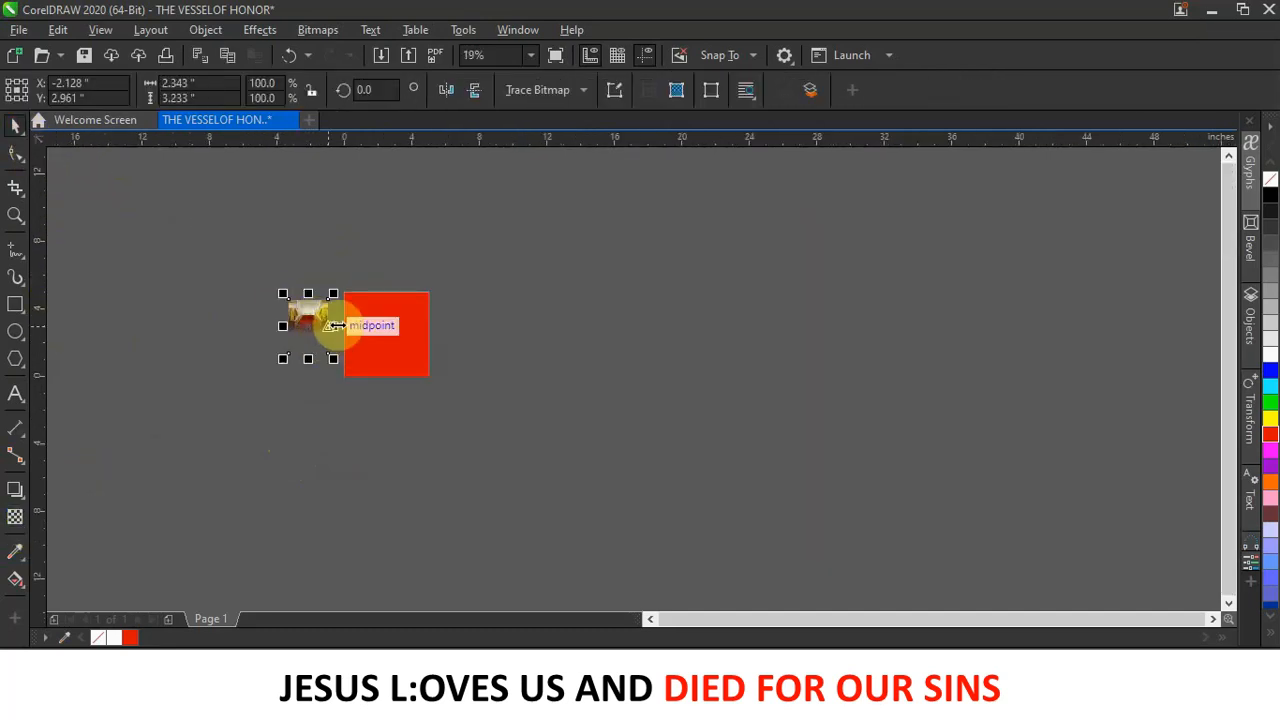
scroll(324, 332, "up", 4)
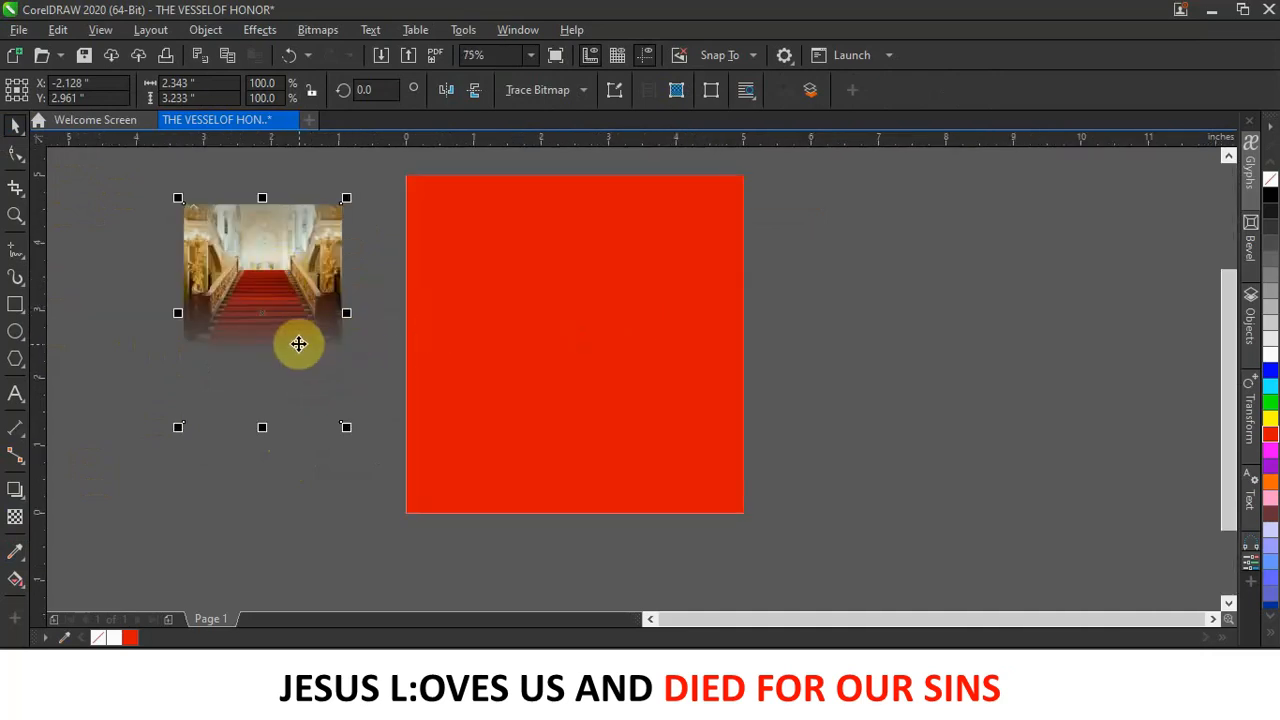
left_click_drag(297, 271, 549, 265)
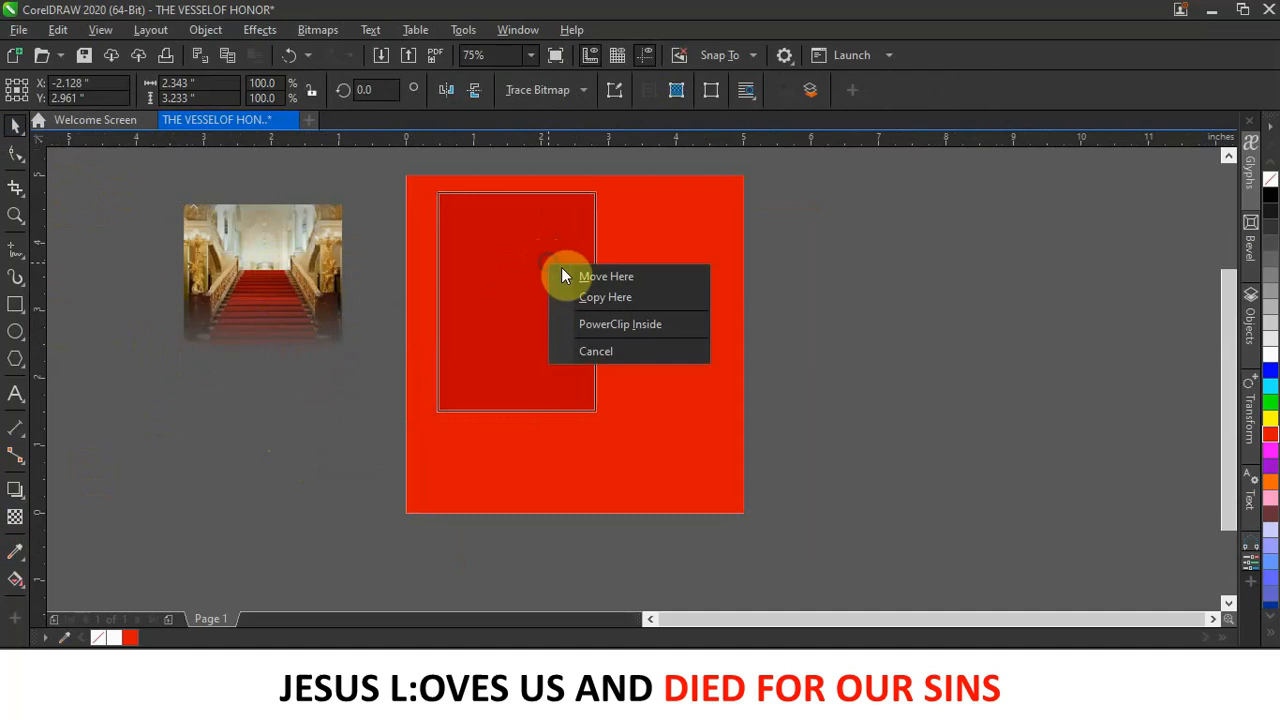
left_click(639, 325)
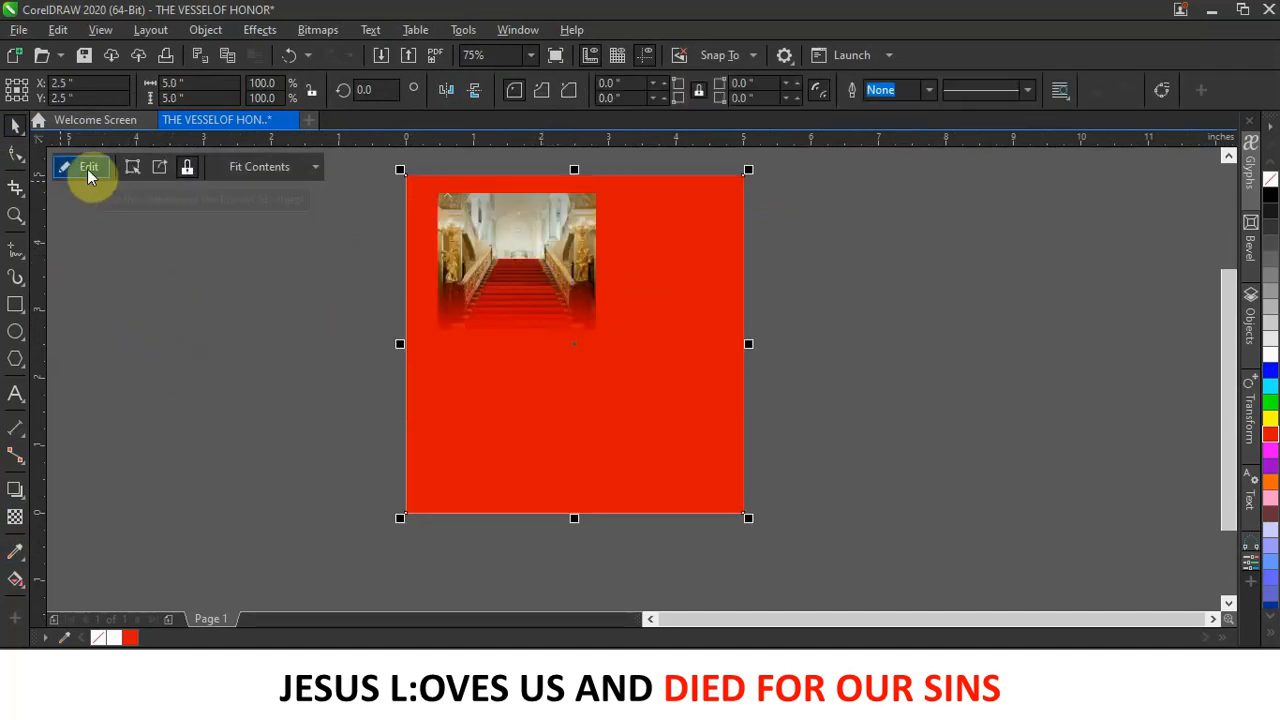
right_click(543, 244)
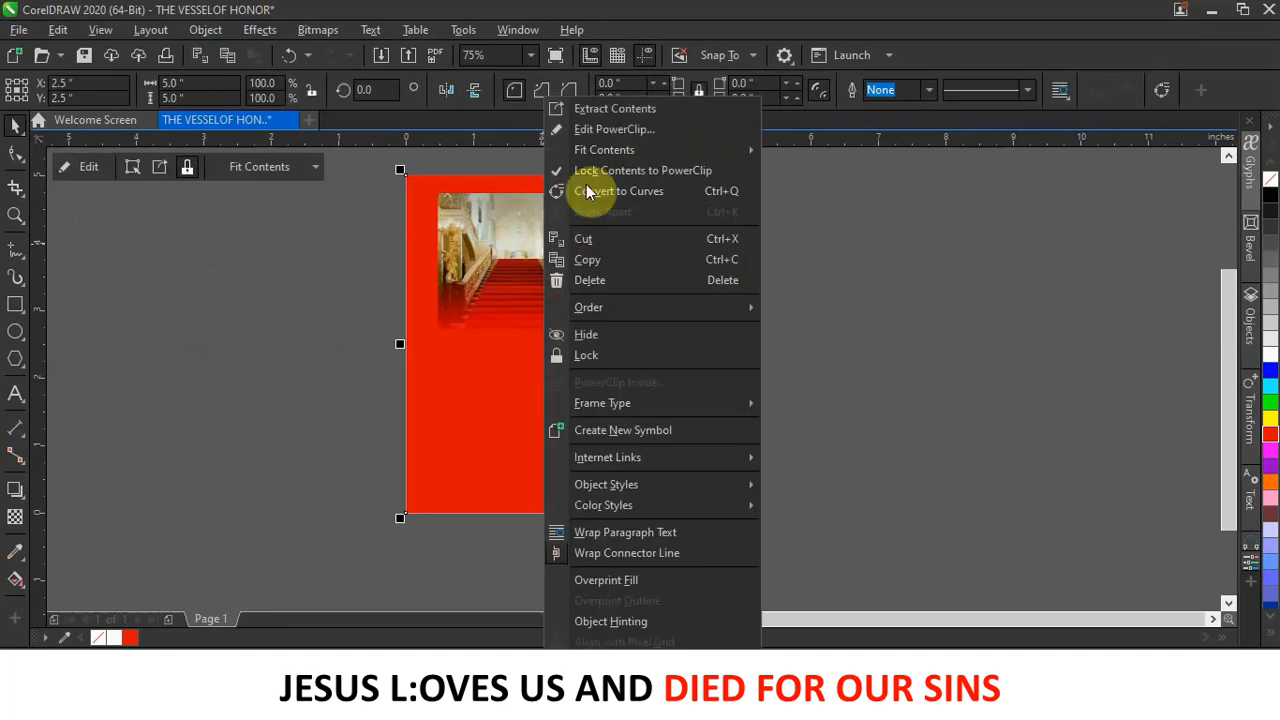
In PowerClip edit mode, scale the staircase photo to 237.5% and nudge it right.
left_click(633, 130)
left_click(541, 277)
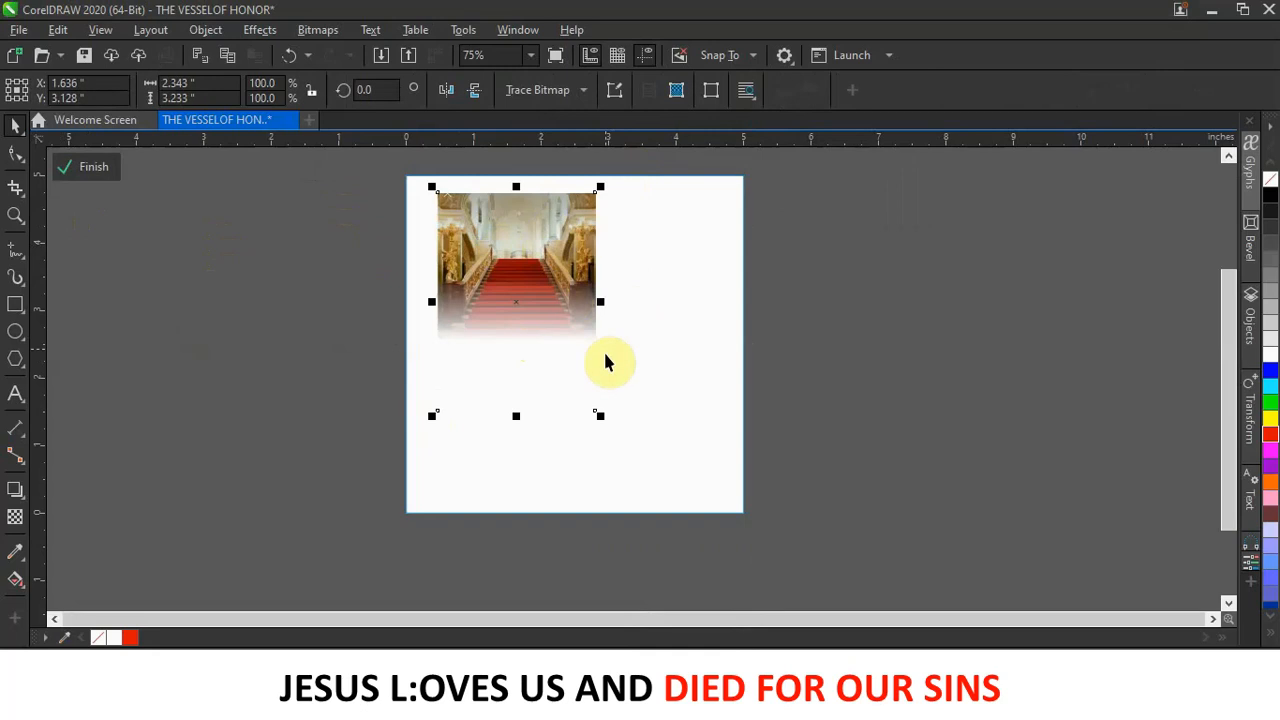
left_click_drag(600, 417, 833, 607)
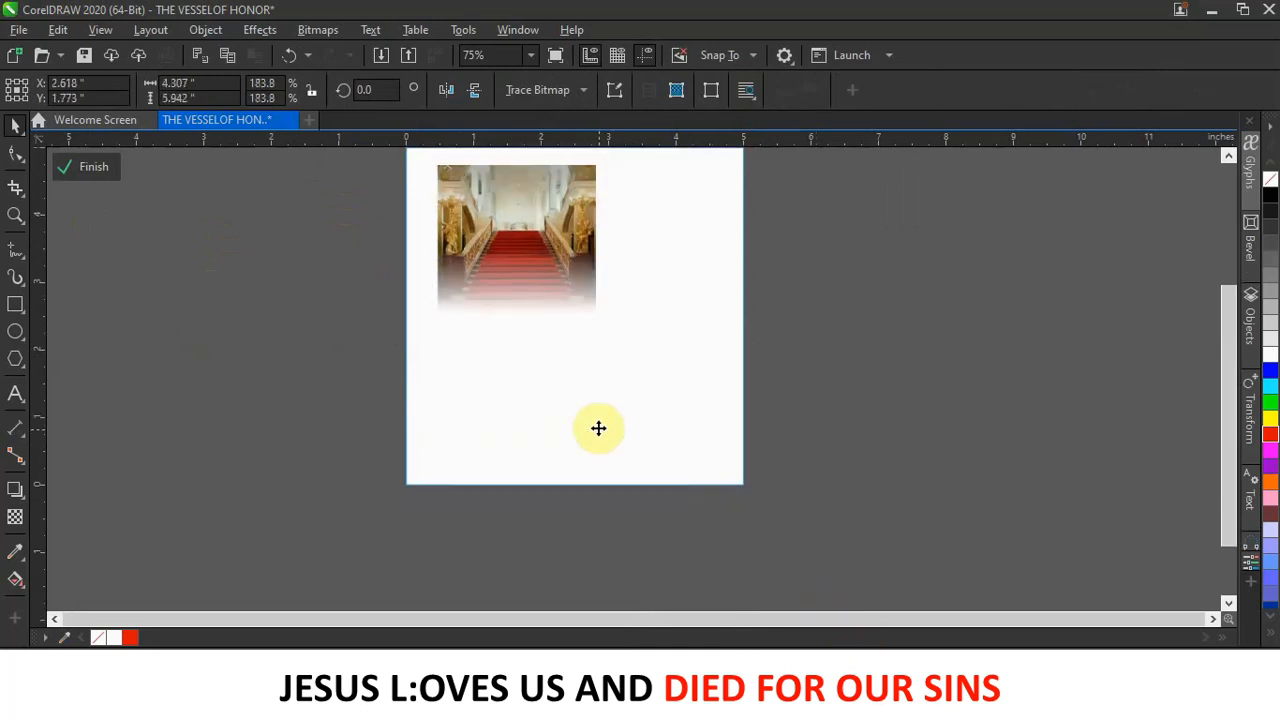
scroll(597, 426, "down", 2)
left_click_drag(510, 290, 481, 248)
left_click_drag(581, 317, 587, 317)
left_click(588, 318)
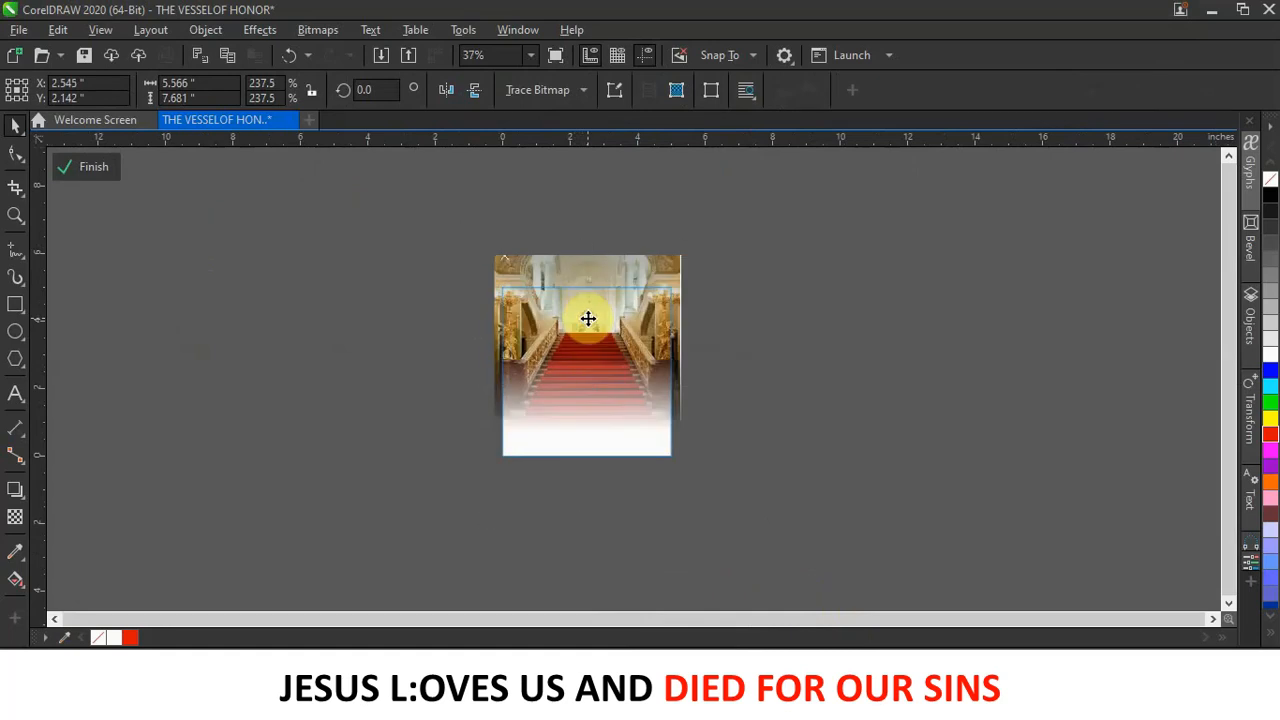
Finish the PowerClip edit and reselect the framed staircase image.
left_click(340, 330)
left_click(121, 175)
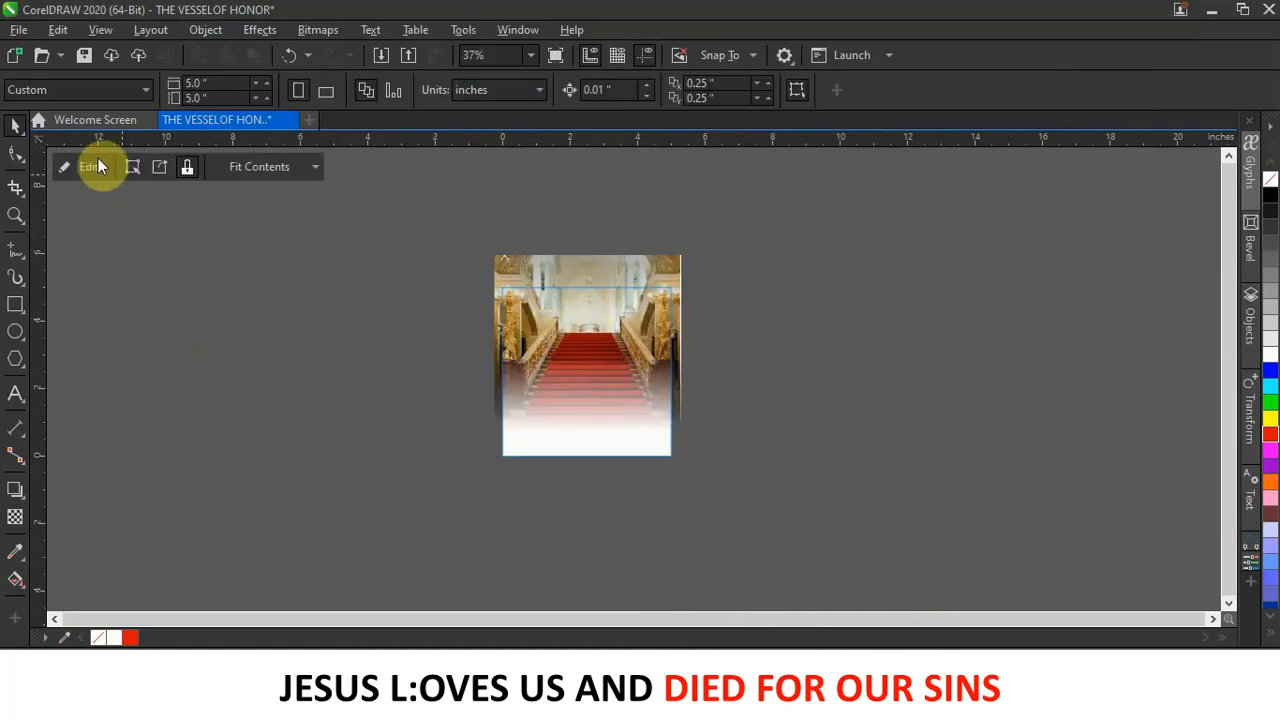
left_click(597, 414)
scroll(603, 413, "up", 3)
key("Escape")
scroll(595, 405, "down", 4)
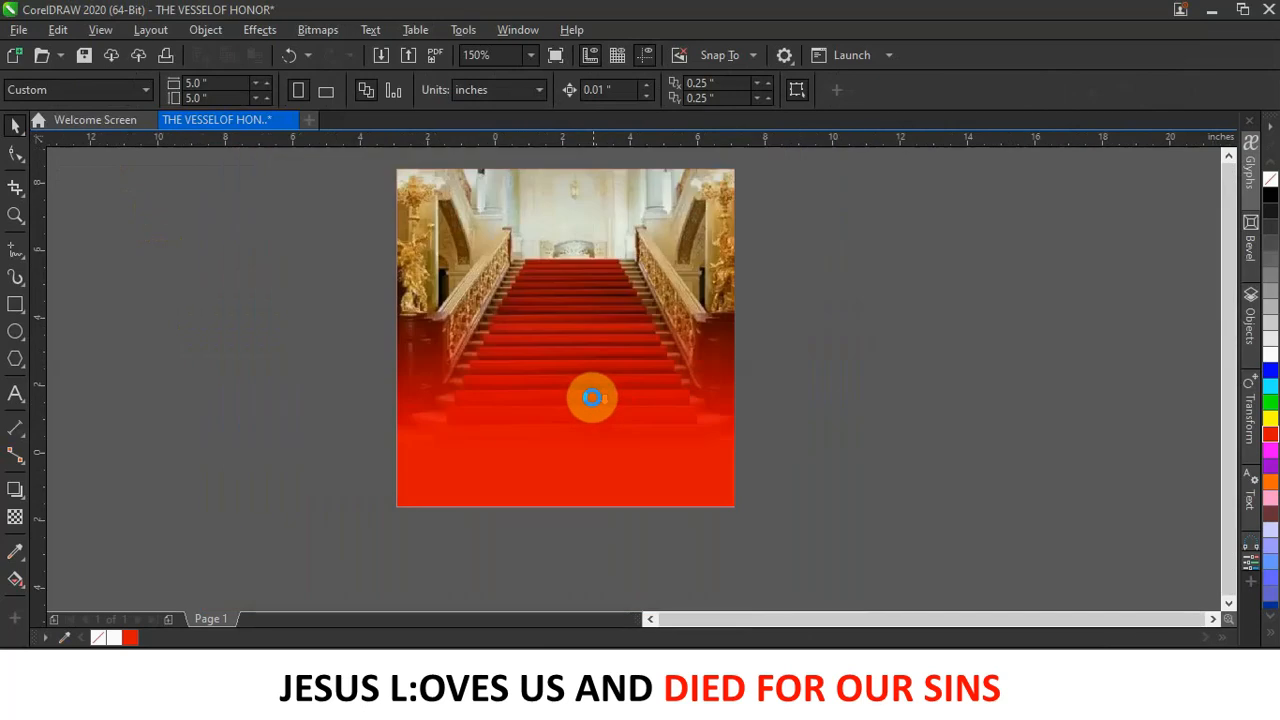
scroll(643, 366, "up", 2)
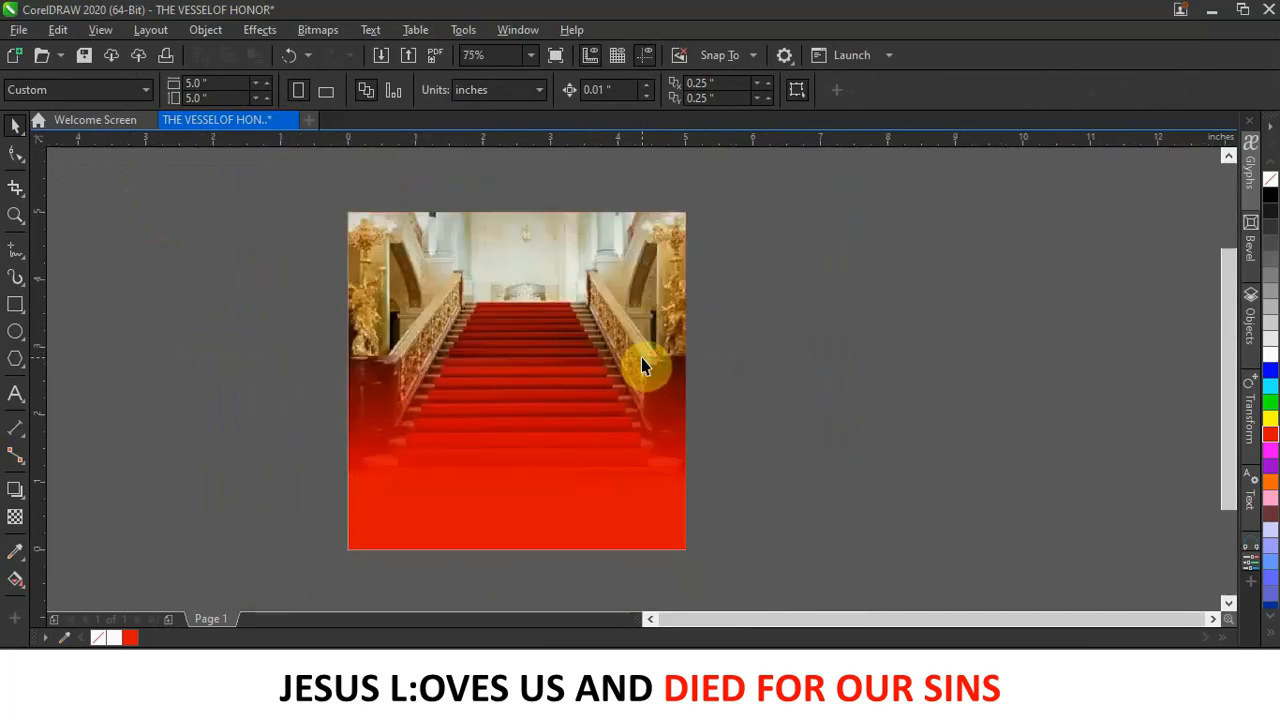
left_click(553, 345)
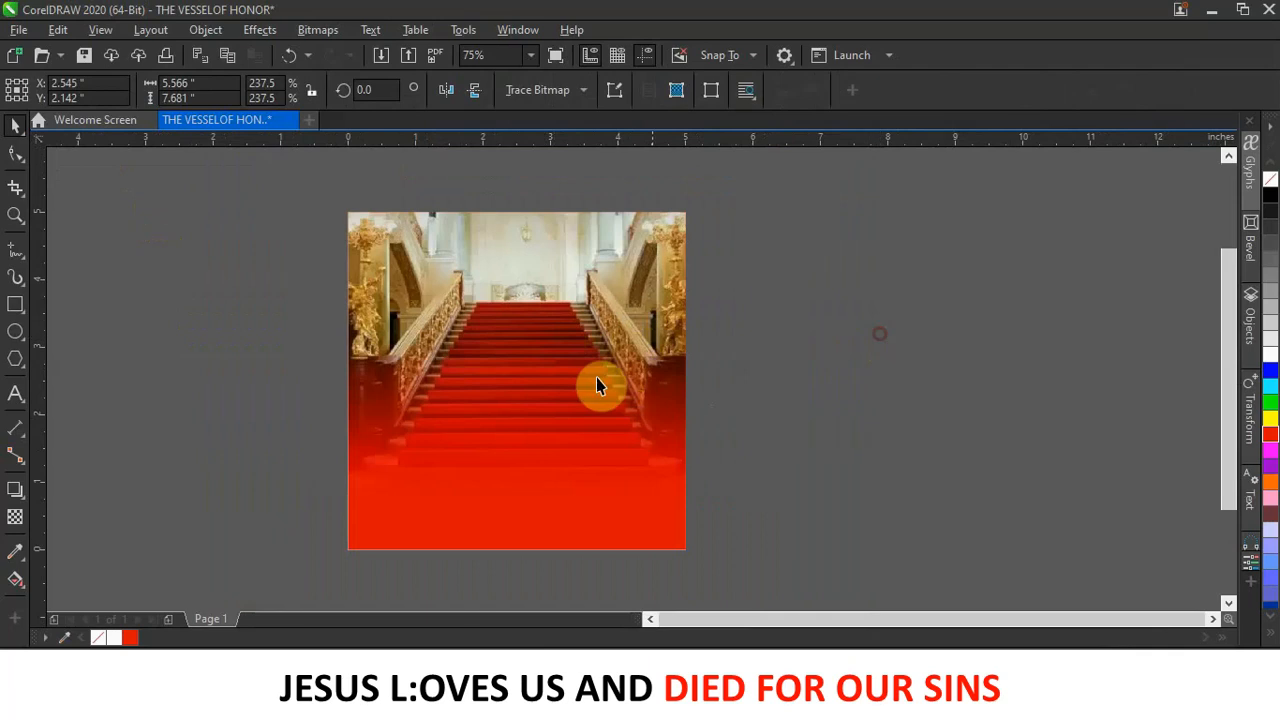
Scale the clipped staircase photo up to 242.9% and shift it slightly left and up.
key("Escape")
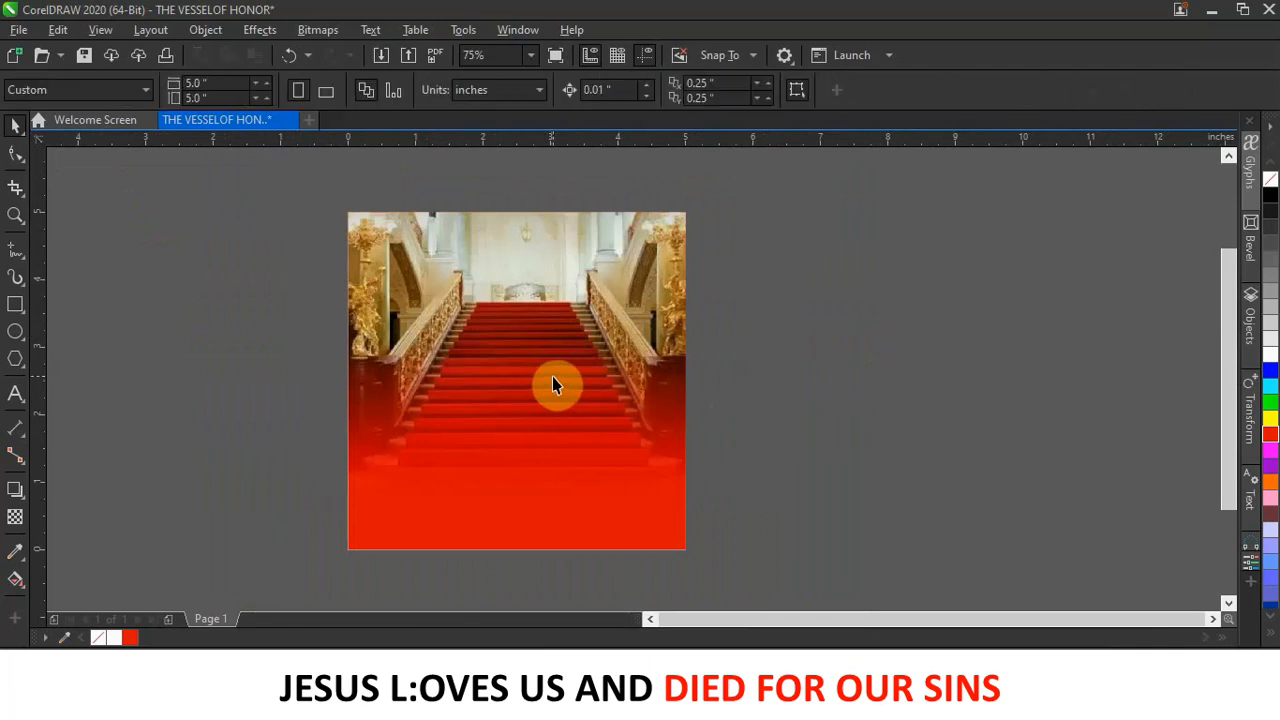
scroll(552, 376, "down", 1)
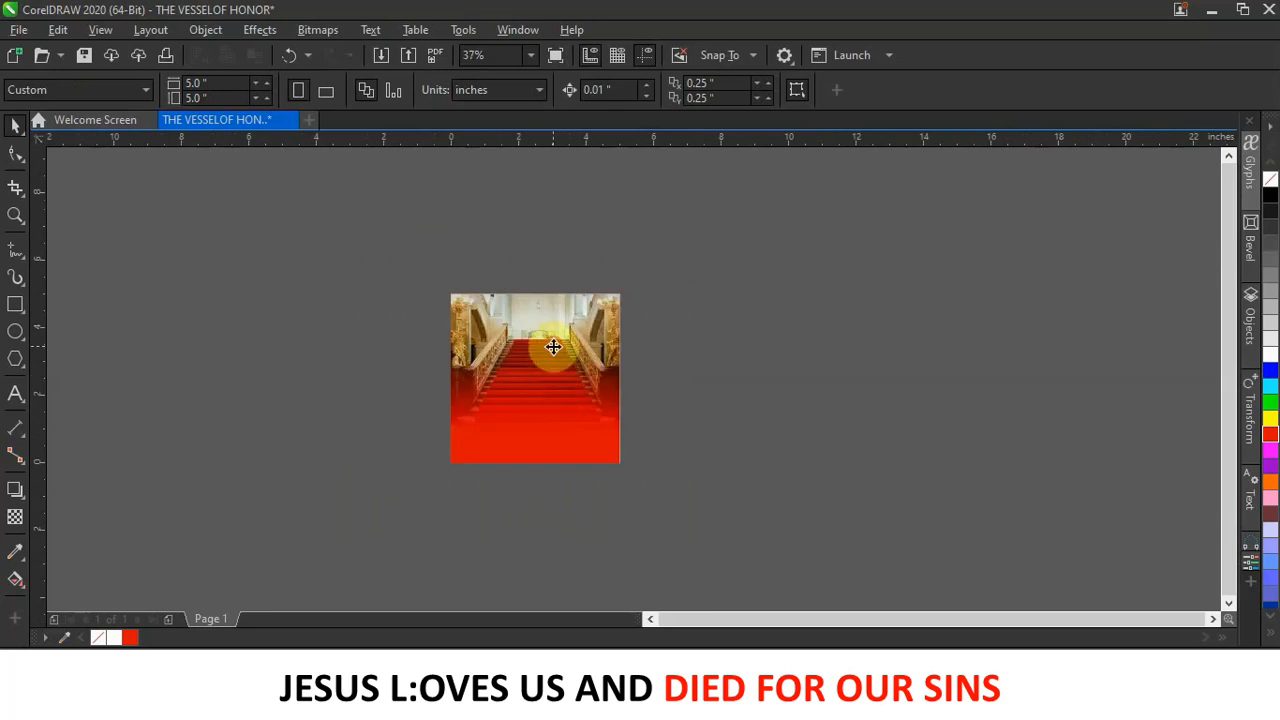
left_click(553, 347)
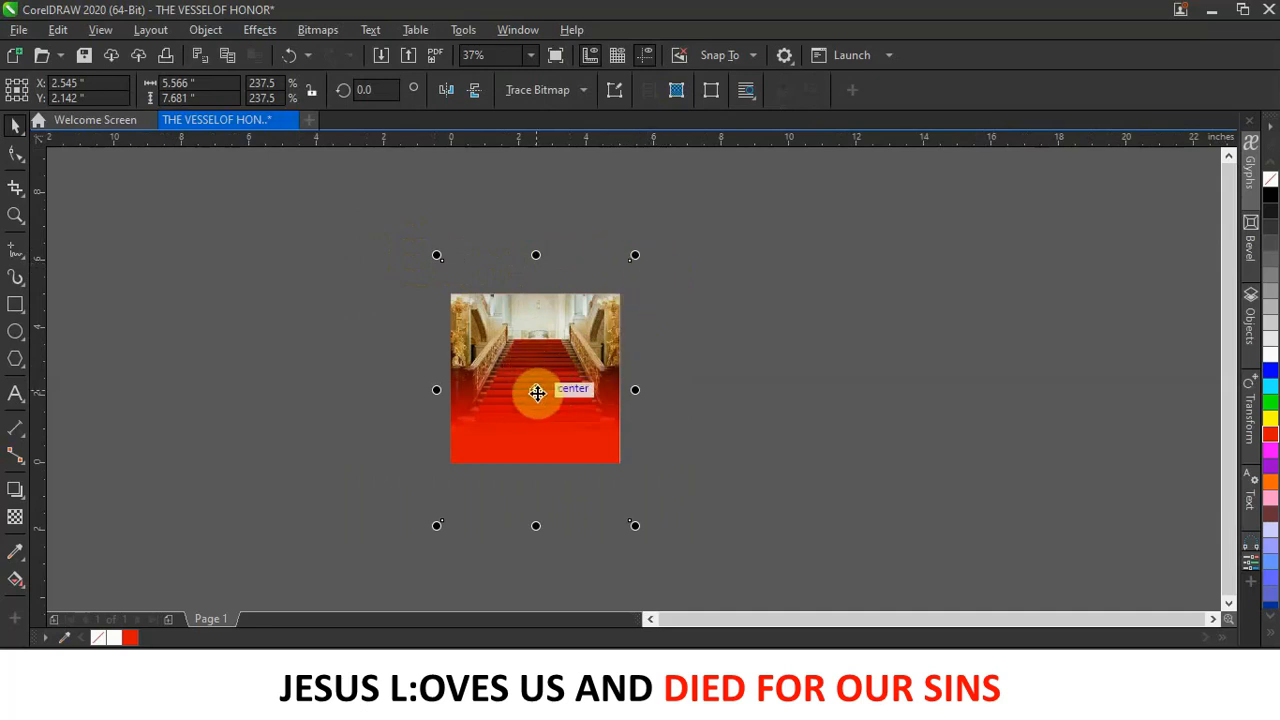
left_click_drag(636, 256, 643, 245)
left_click_drag(563, 335, 559, 335)
left_click_drag(559, 334, 546, 363)
left_click(727, 342)
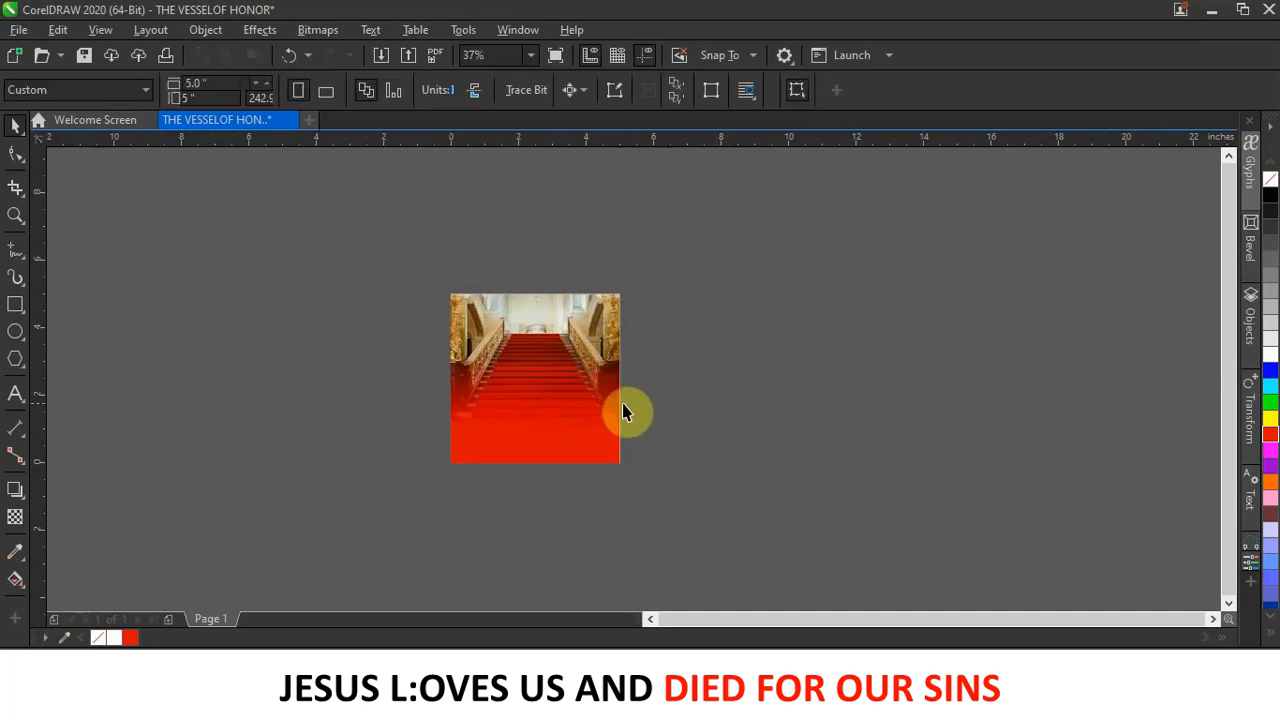
scroll(566, 406, "up", 2)
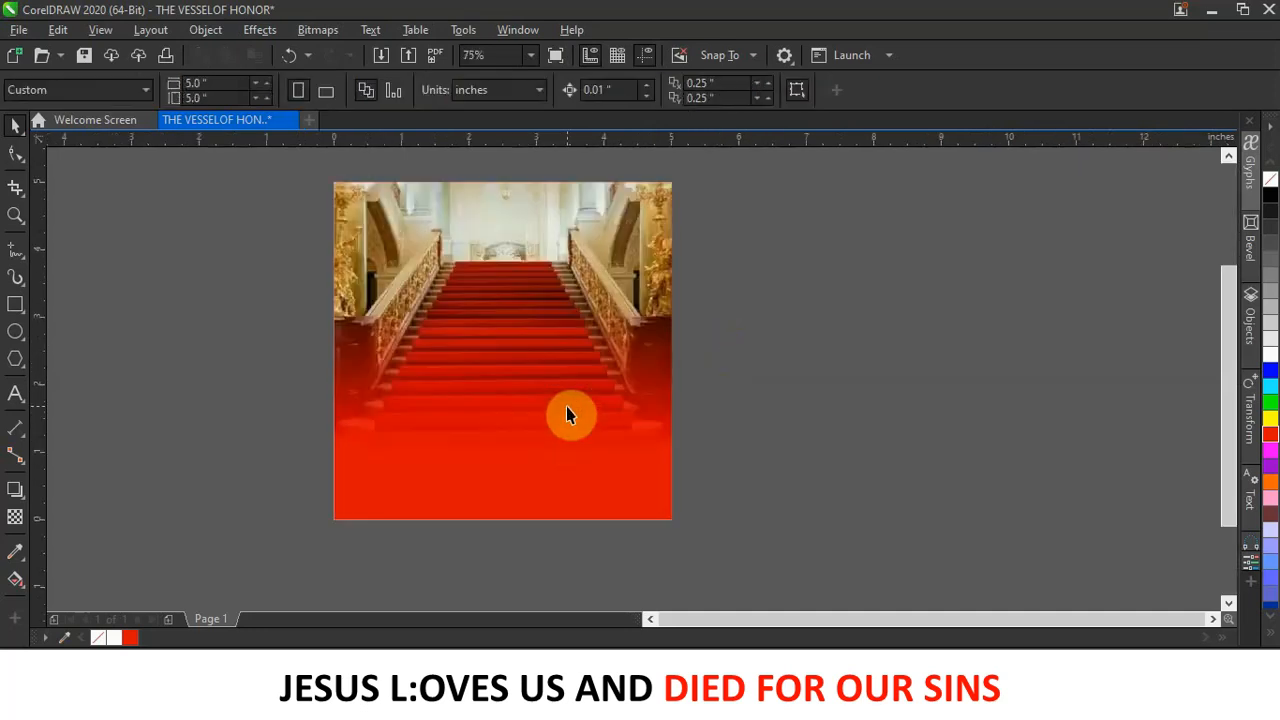
scroll(566, 414, "down", 2)
scroll(566, 414, "up", 2)
scroll(567, 408, "down", 2)
left_click(564, 376)
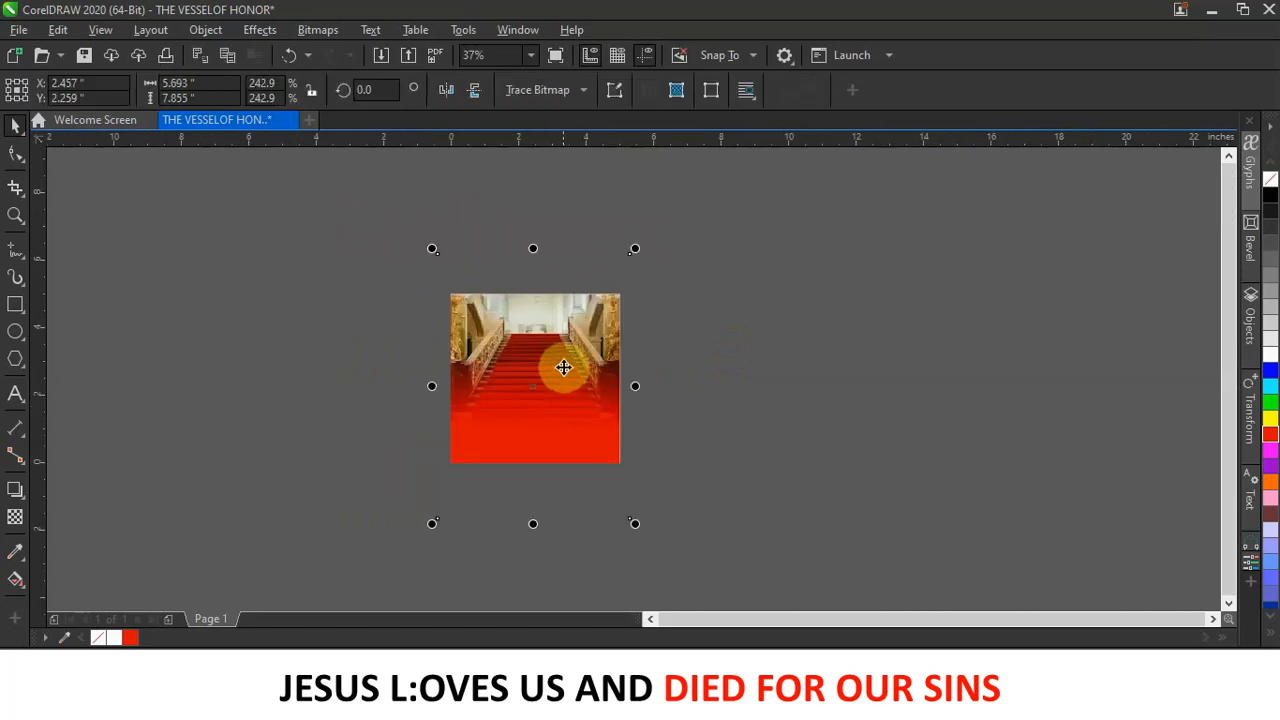
Drag the photo's transparency end handle upward so the lower half of the square stays solid red.
left_click(22, 522)
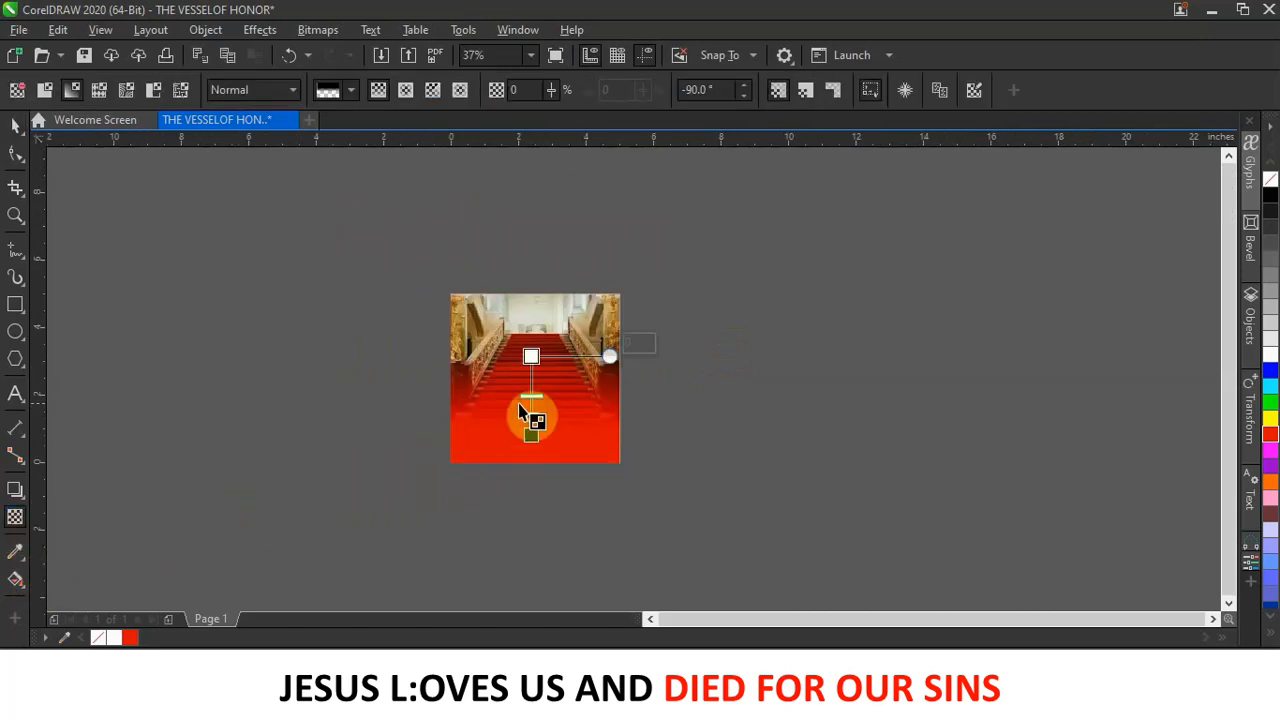
left_click_drag(531, 432, 531, 408)
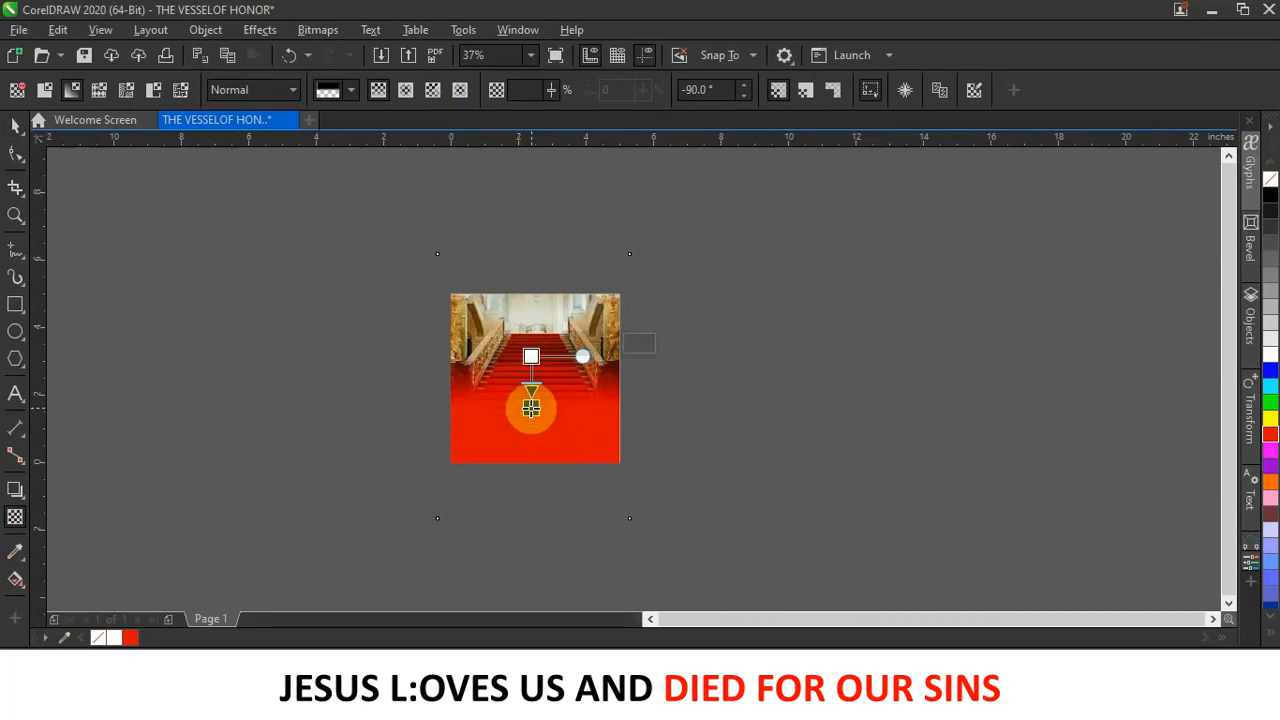
left_click(15, 124)
left_click(175, 267)
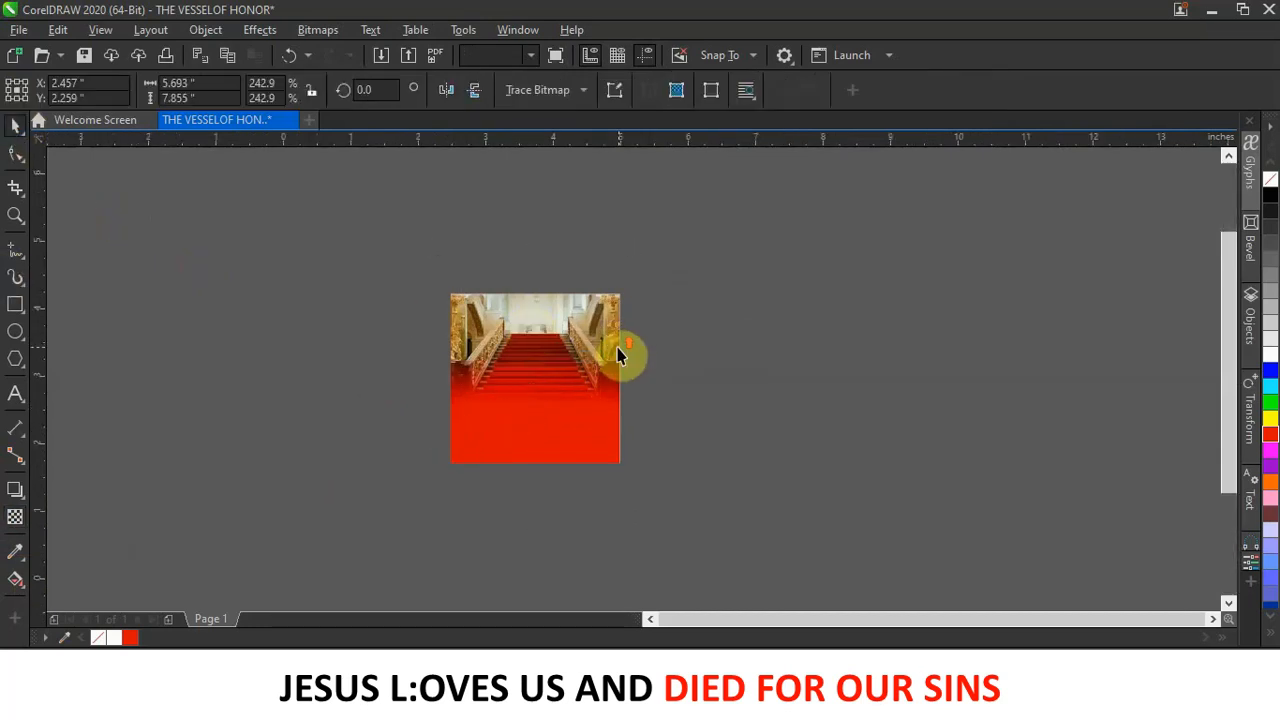
scroll(610, 350, "up", 2)
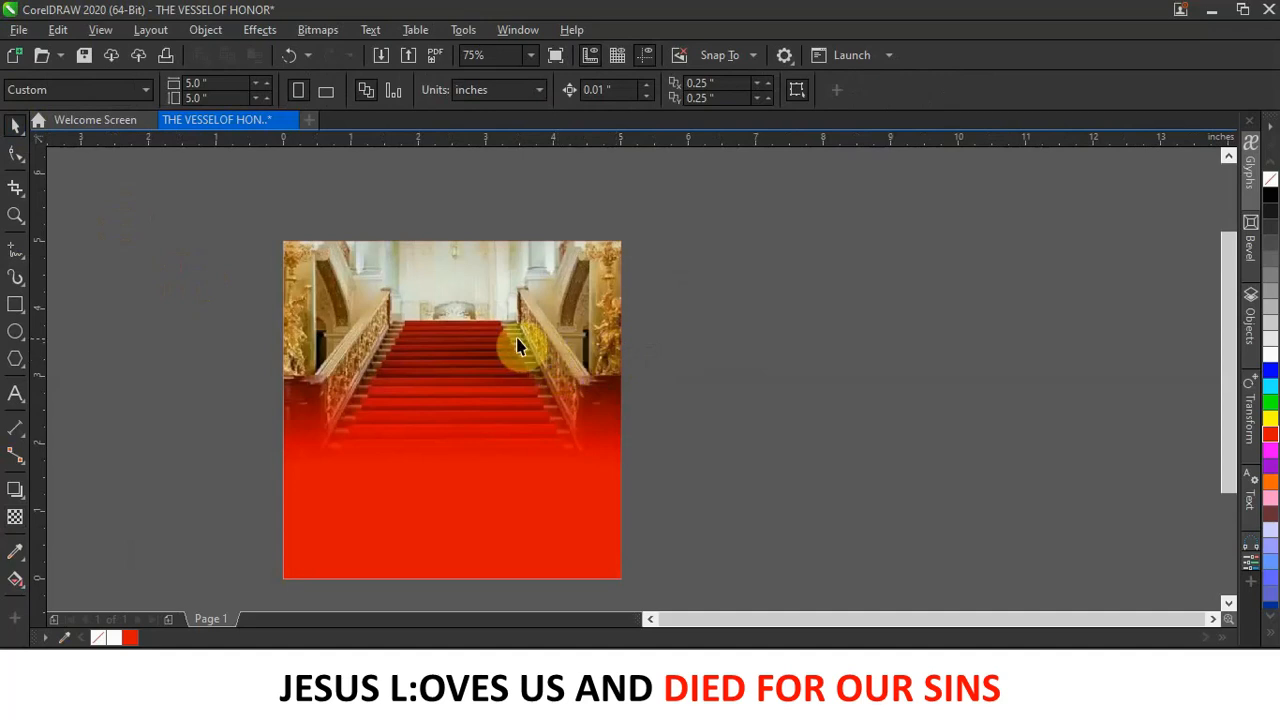
Inside the PowerClip, apply Gaussian Blur with radius 11 to the staircase bitmap and finish editing.
double_click(582, 337)
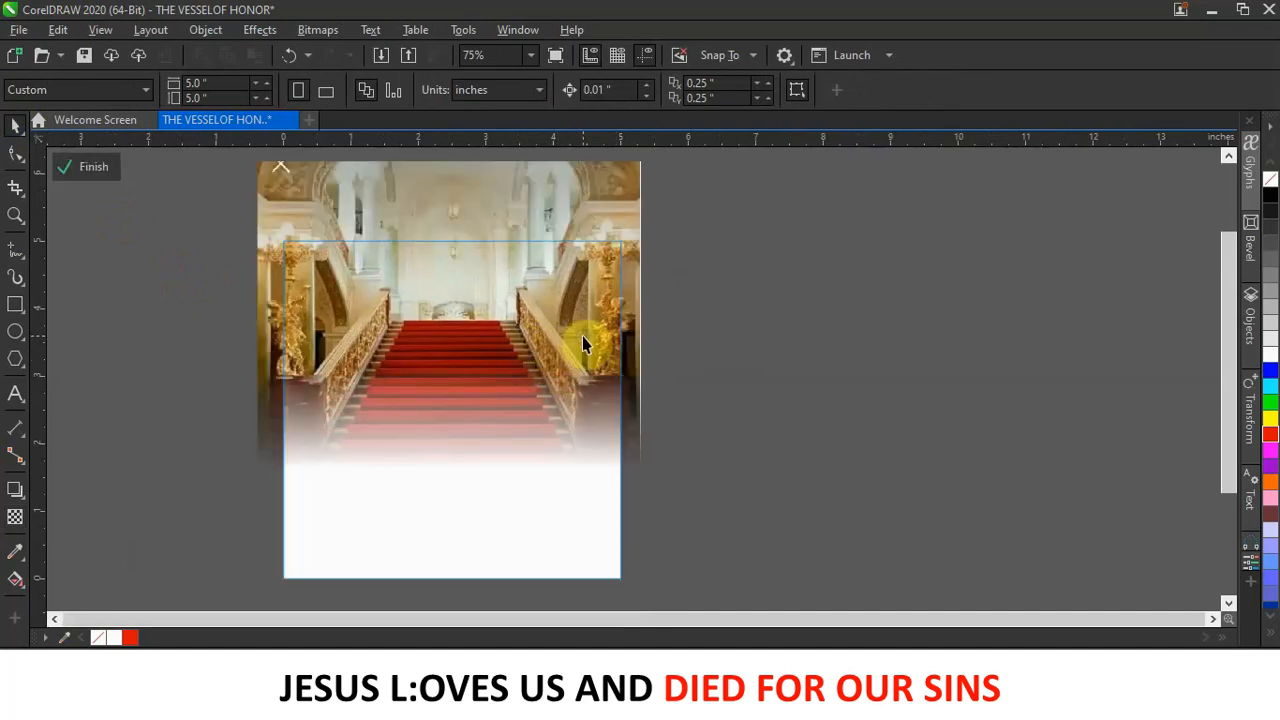
left_click(525, 213)
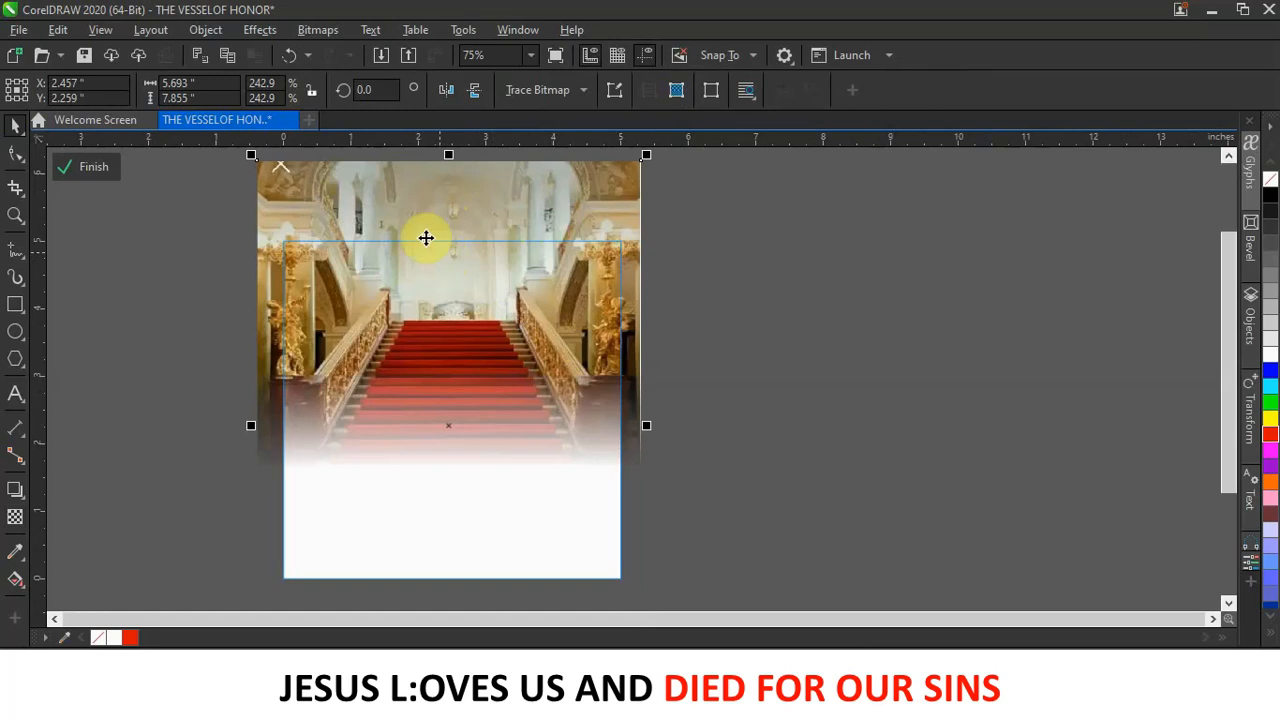
left_click(265, 30)
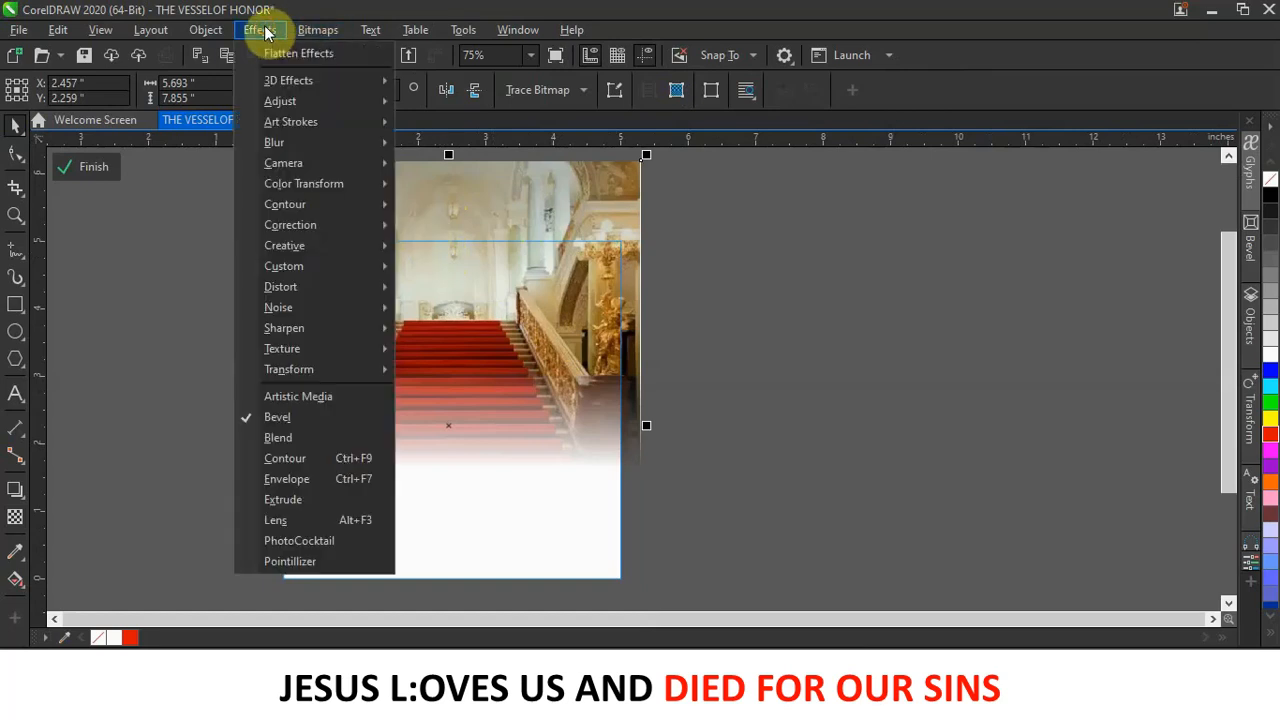
mouse_move(290, 142)
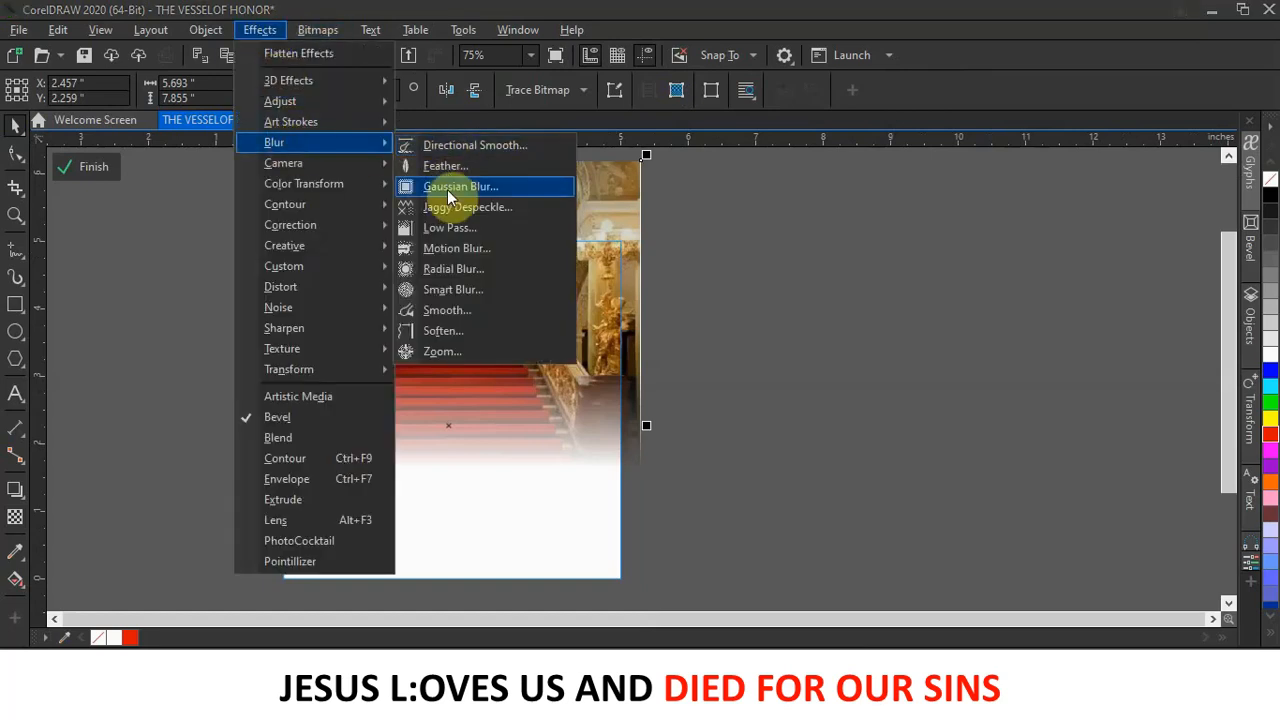
left_click(448, 187)
left_click_drag(626, 290, 917, 284)
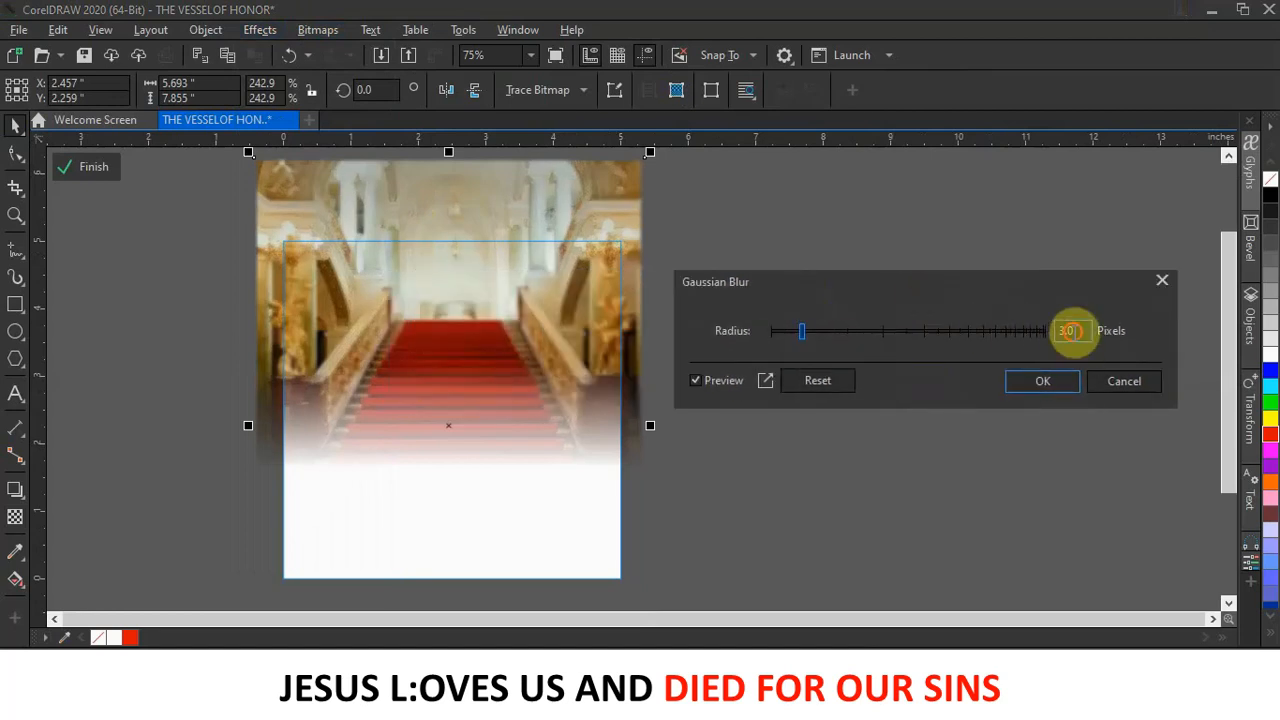
double_click(1070, 330)
type("1")
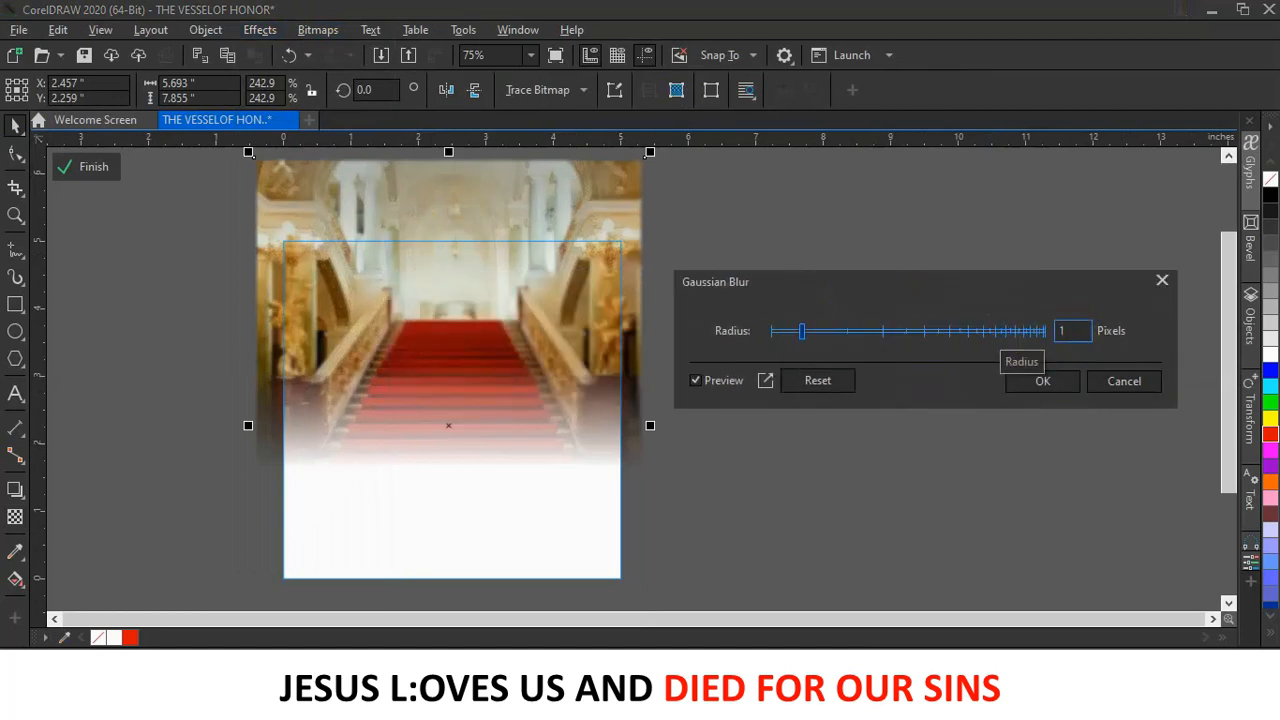
left_click(988, 331)
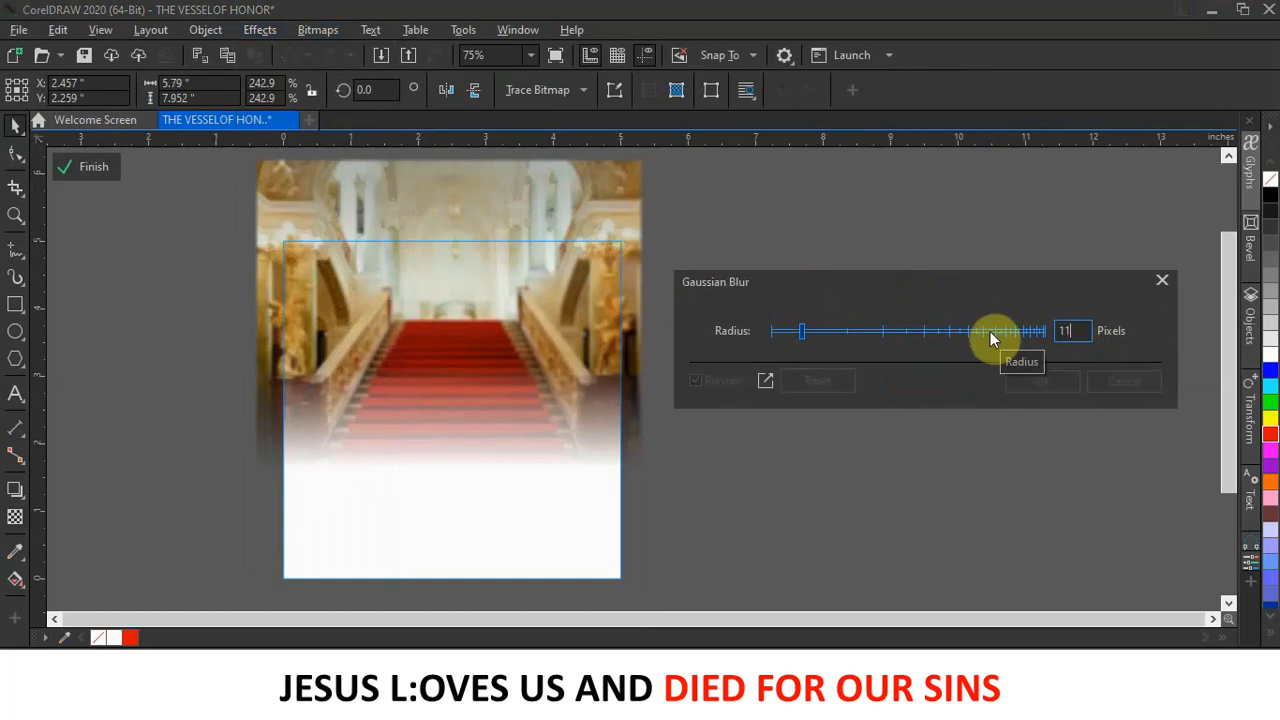
key("Return")
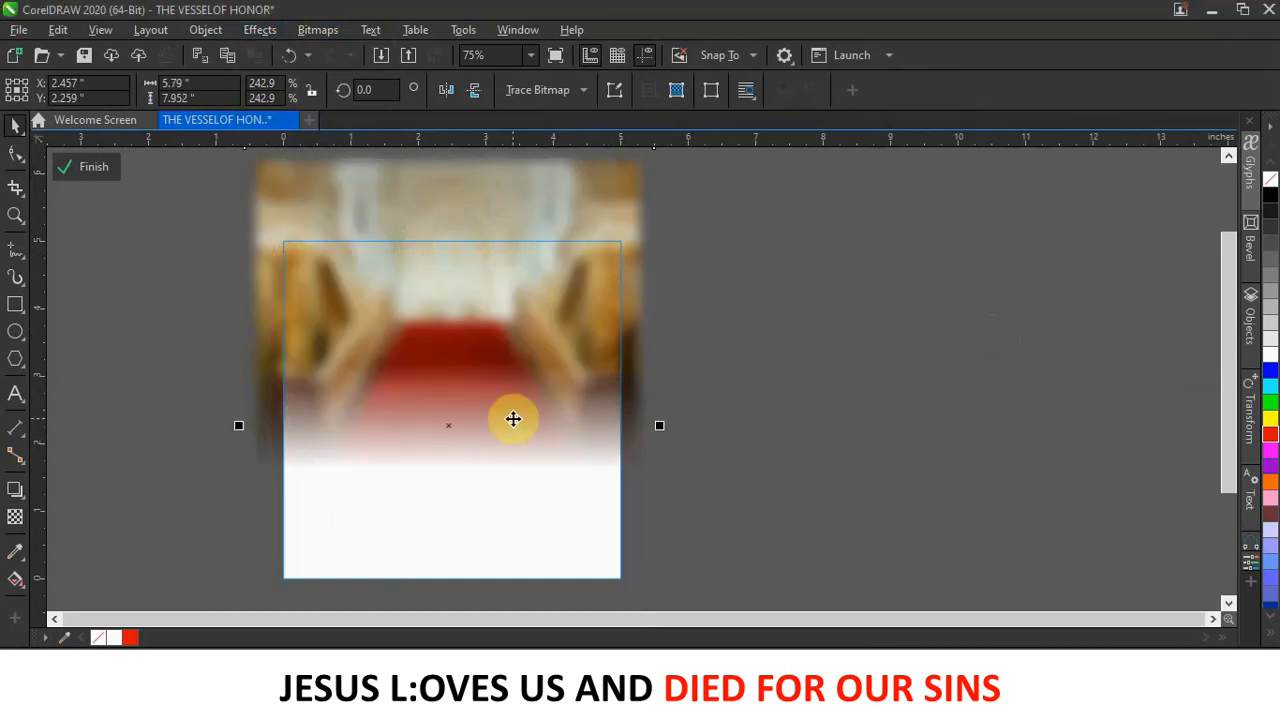
left_click(98, 180)
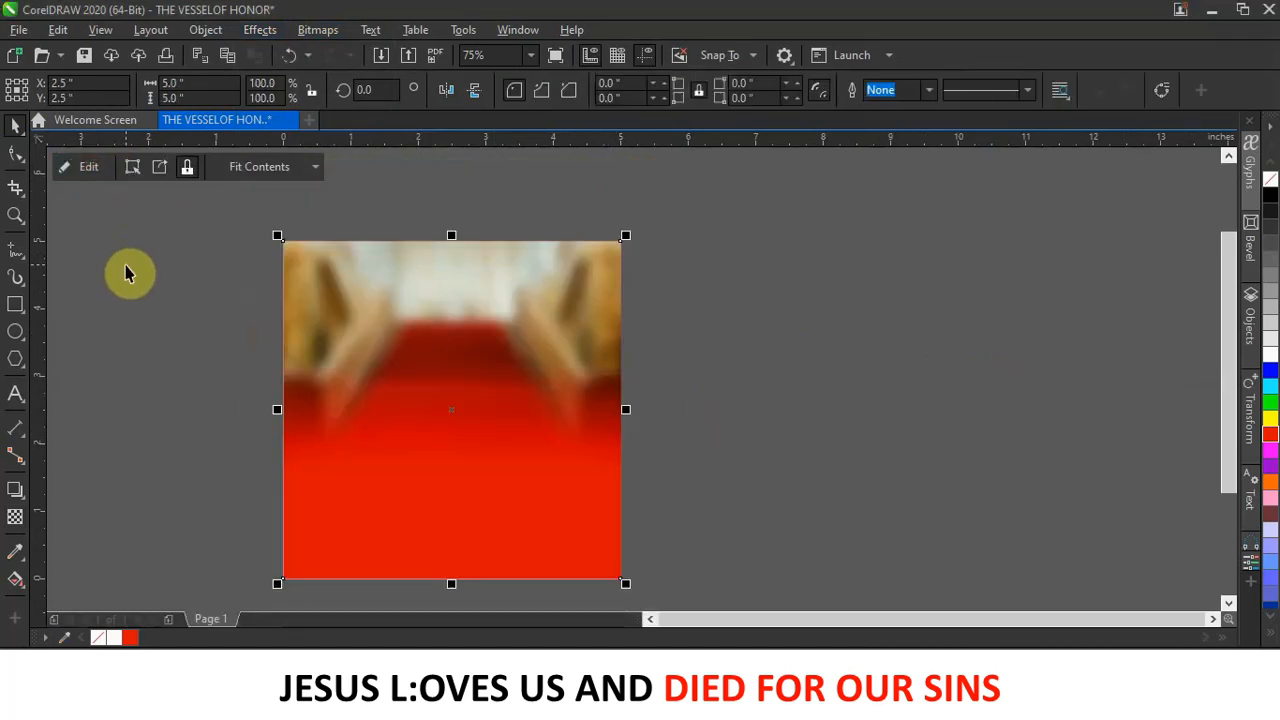
Reopen the PowerClip and reapply Gaussian Blur with the radius lowered to about 6 pixels.
double_click(392, 333)
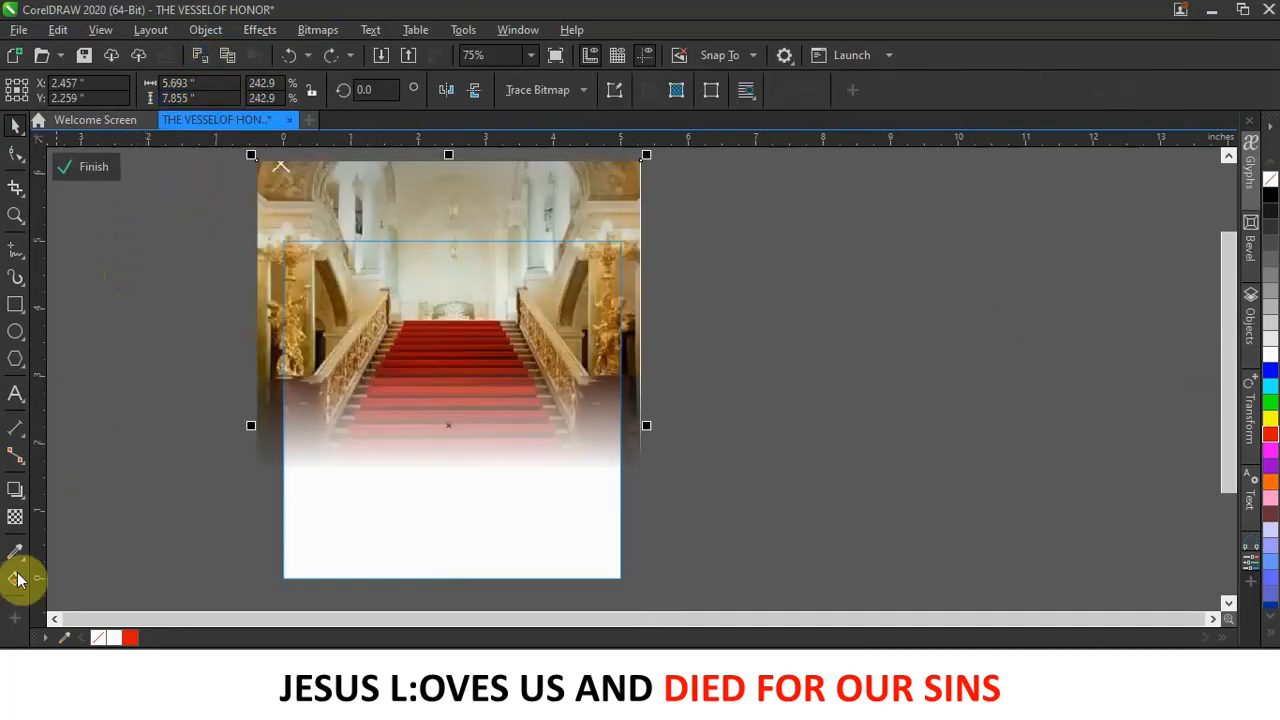
left_click(15, 517)
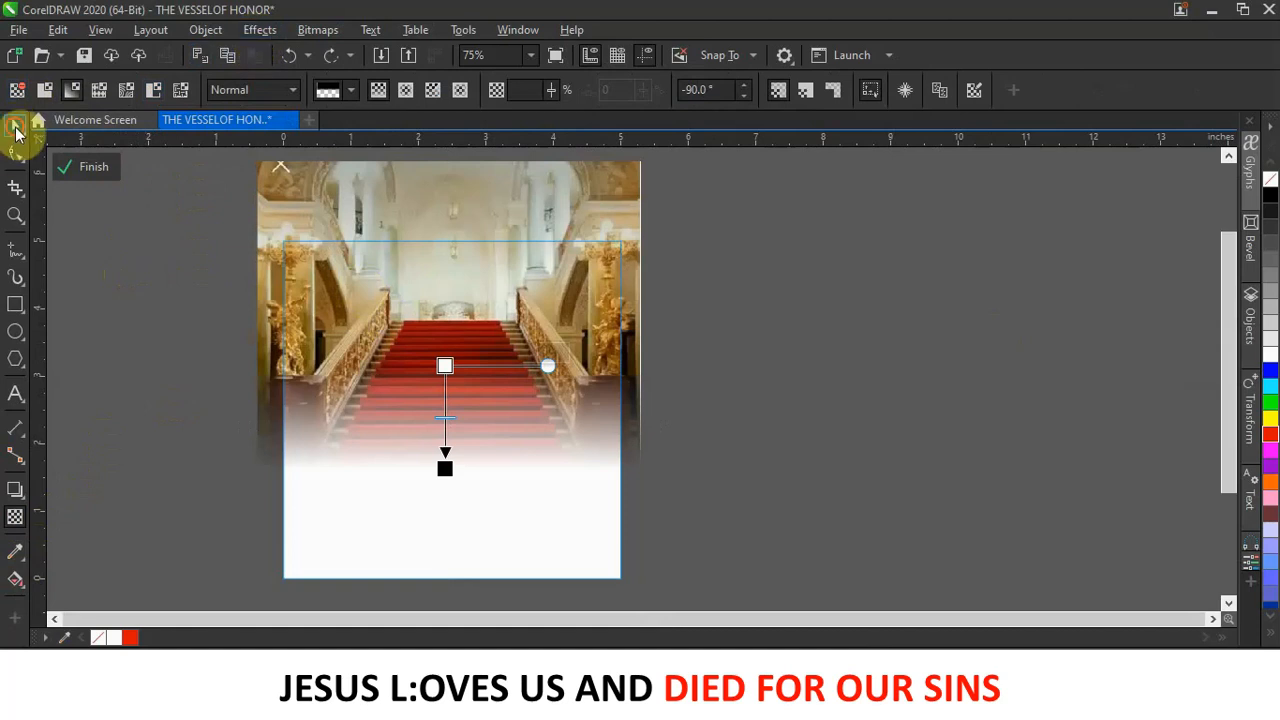
left_click(16, 128)
left_click(262, 30)
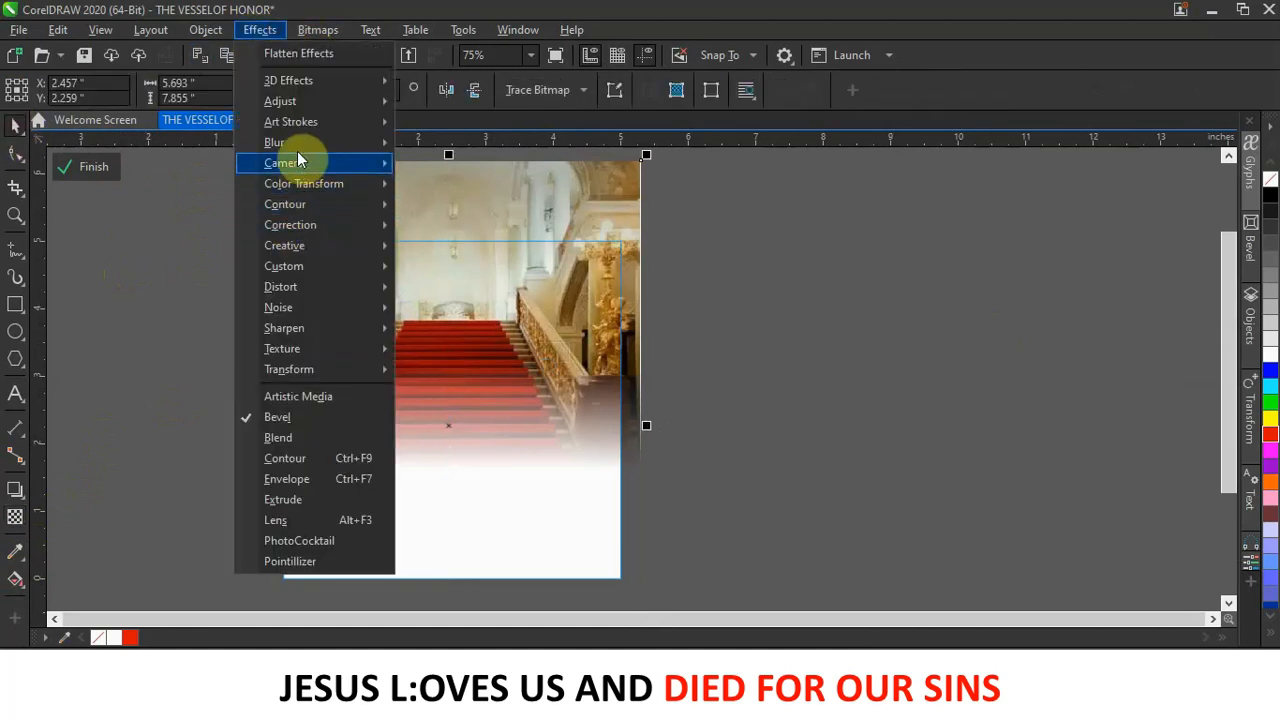
mouse_move(419, 143)
left_click(493, 181)
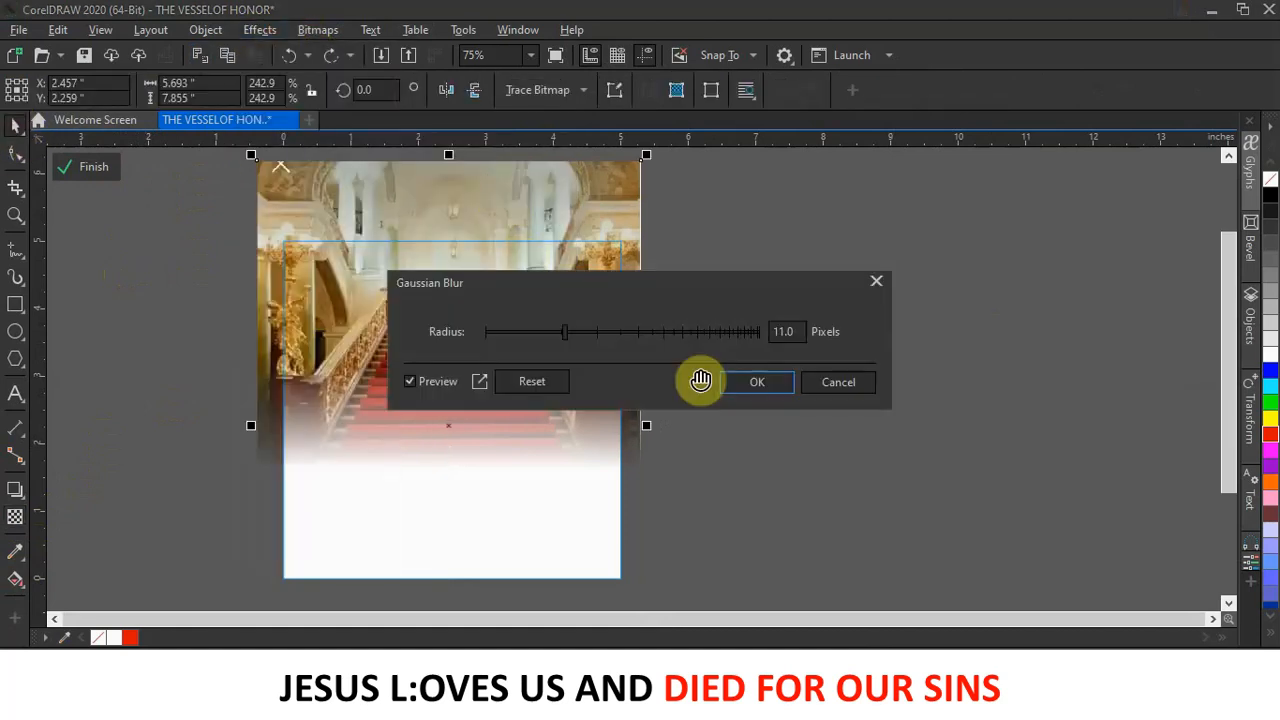
left_click_drag(797, 333, 752, 335)
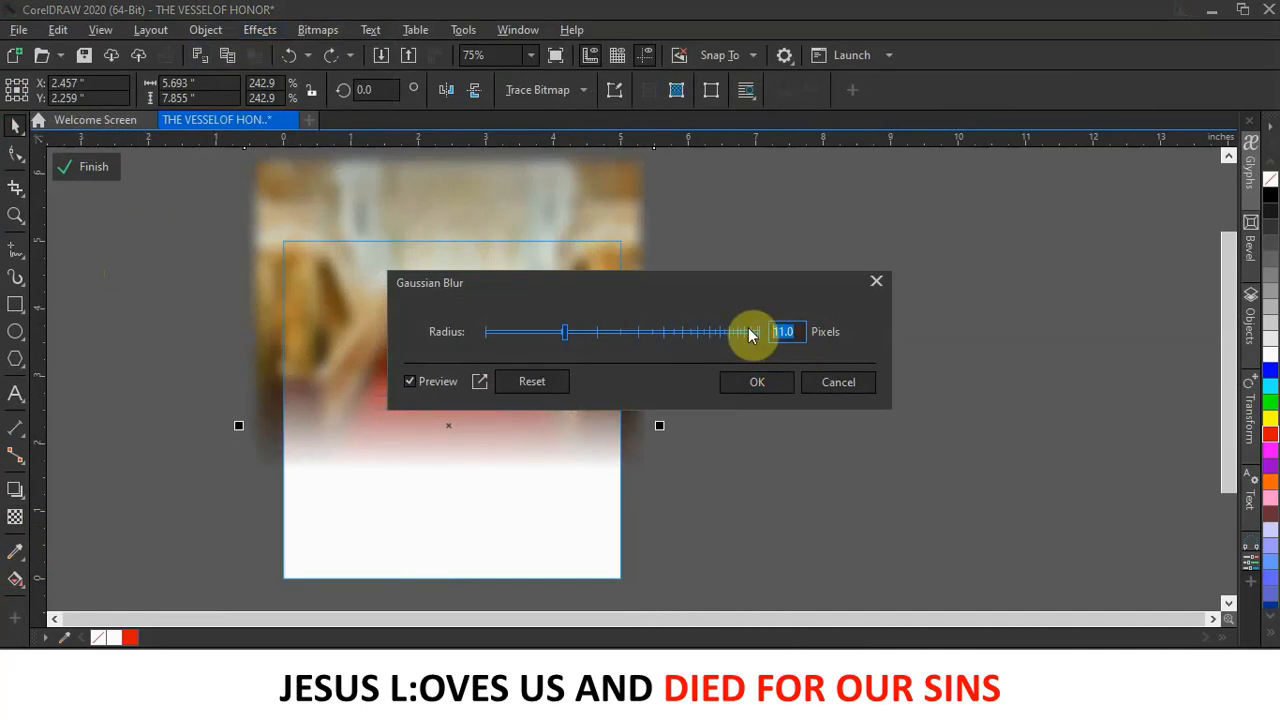
type("1")
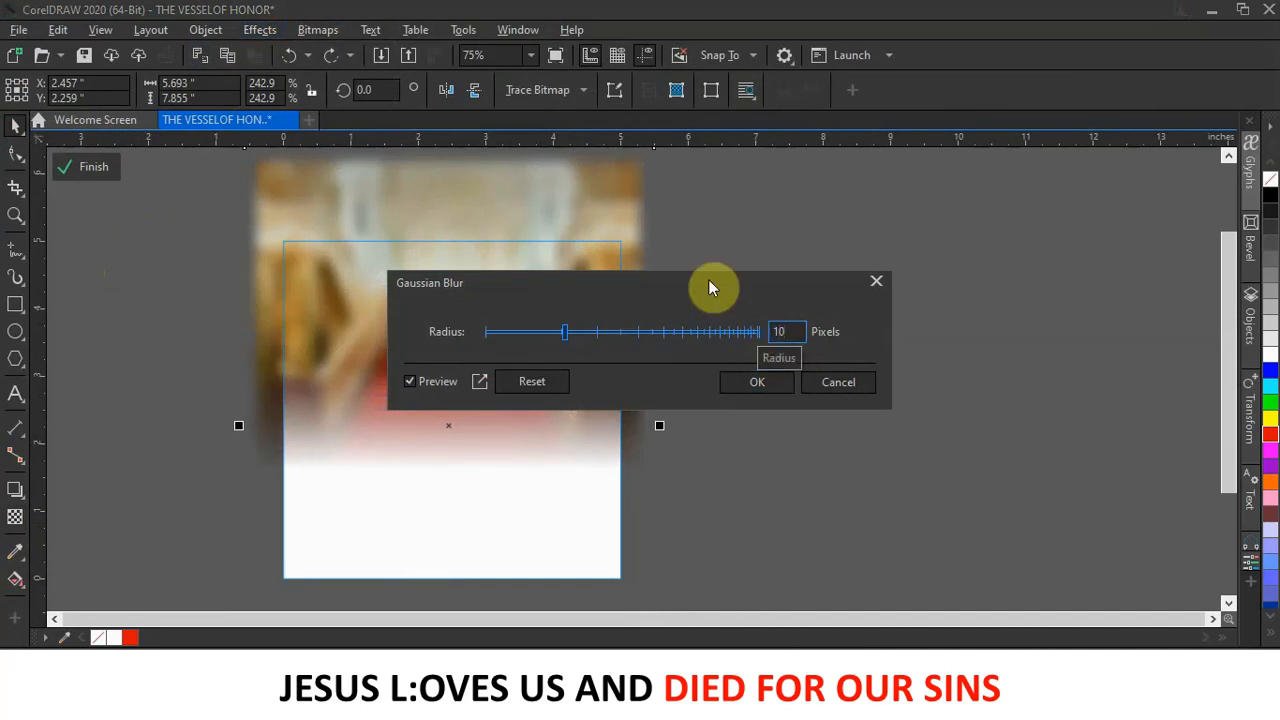
left_click_drag(645, 287, 1035, 287)
left_click_drag(946, 331, 942, 330)
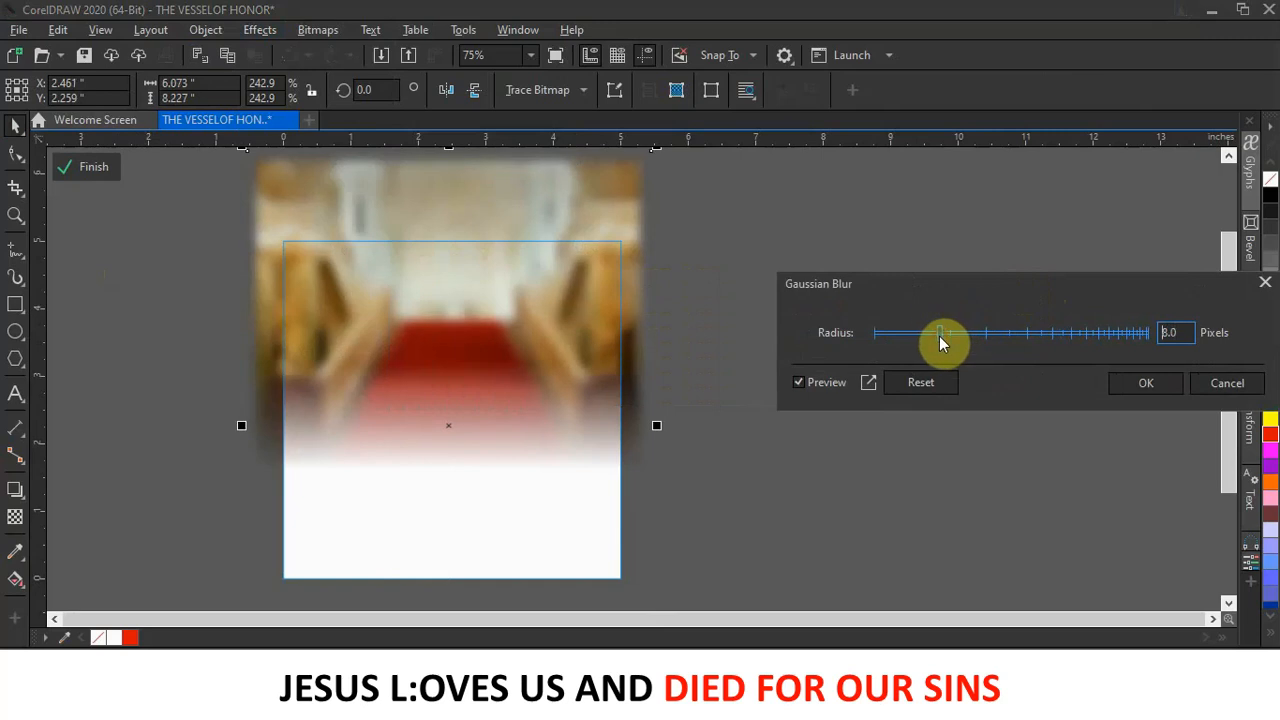
mouse_move(937, 336)
left_mouse_down()
mouse_move(915, 327)
mouse_move(928, 335)
left_mouse_up()
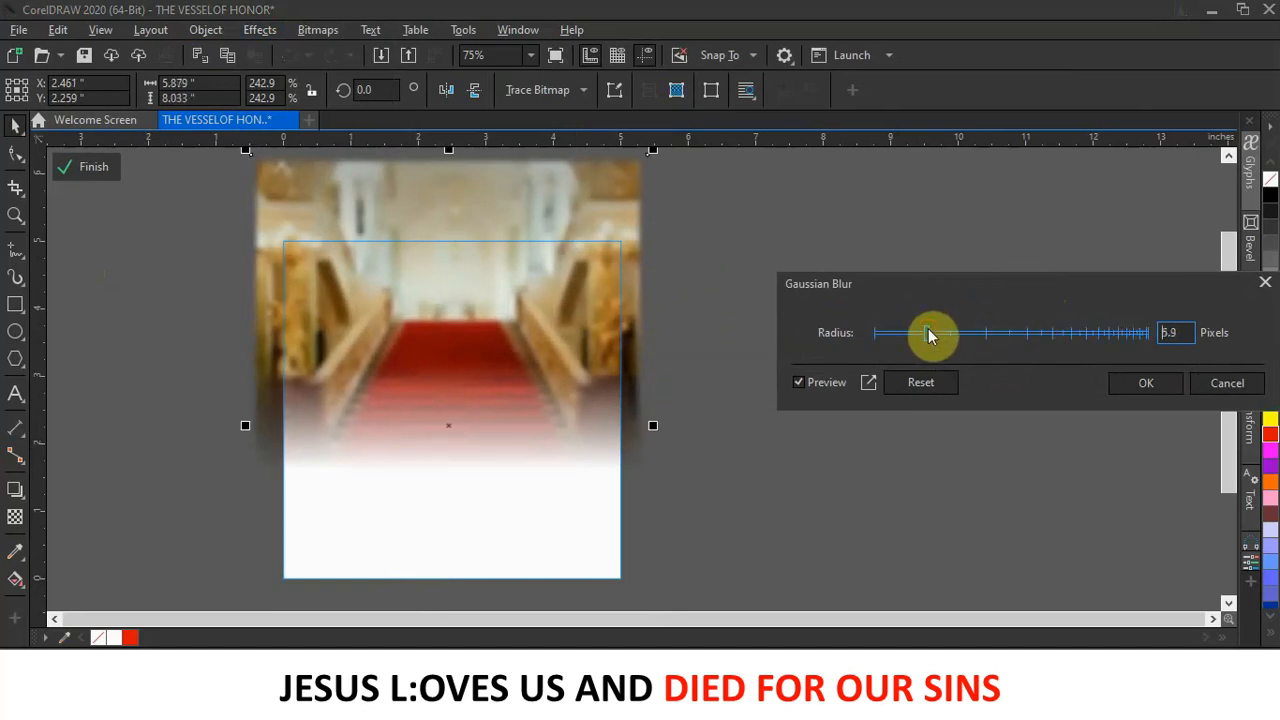
left_click(1145, 383)
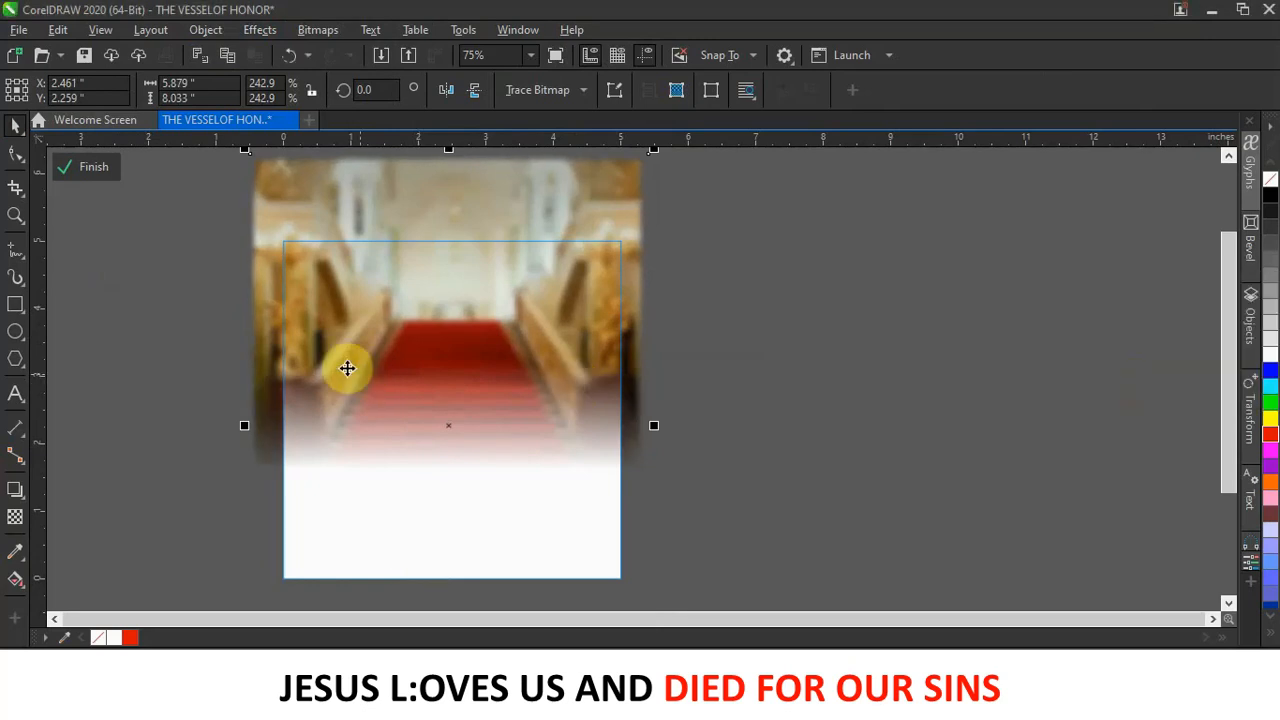
Close the PowerClip edit on the blurred staircase photo and deselect it.
left_click(99, 171)
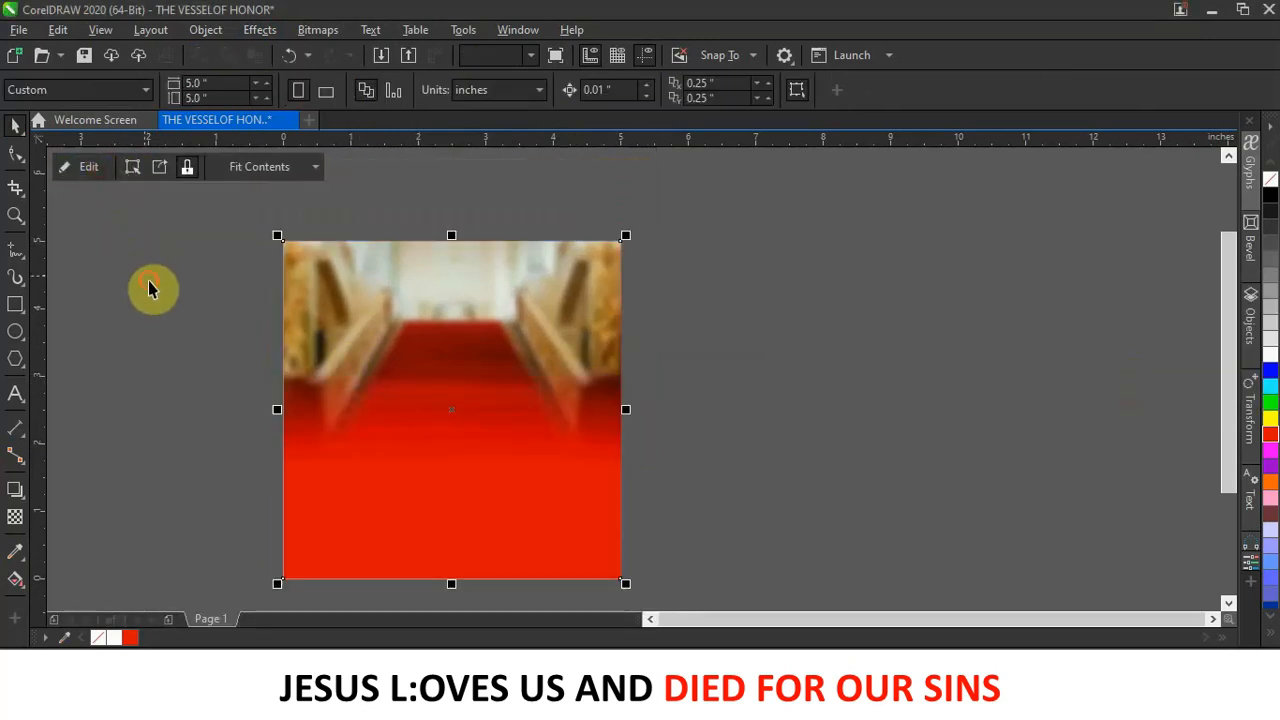
left_click(148, 281)
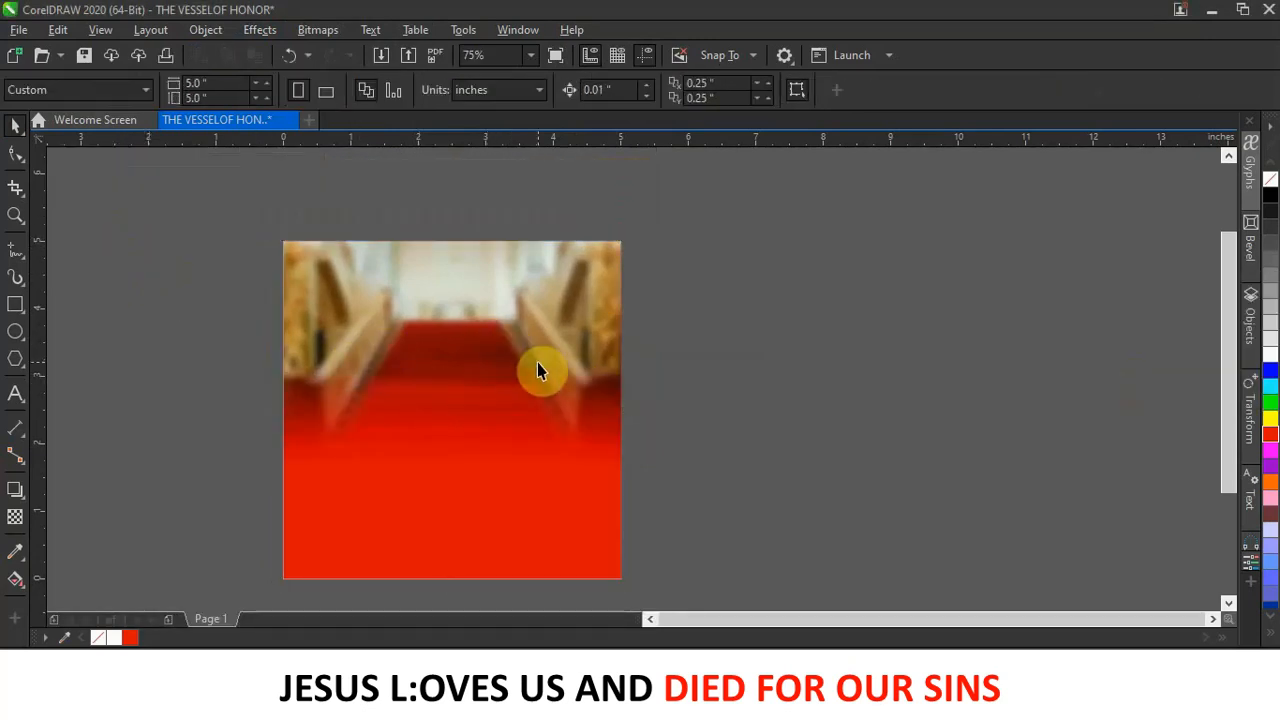
scroll(508, 316, "down", 3)
scroll(498, 318, "up", 3)
scroll(500, 324, "up", 2)
scroll(500, 323, "down", 2)
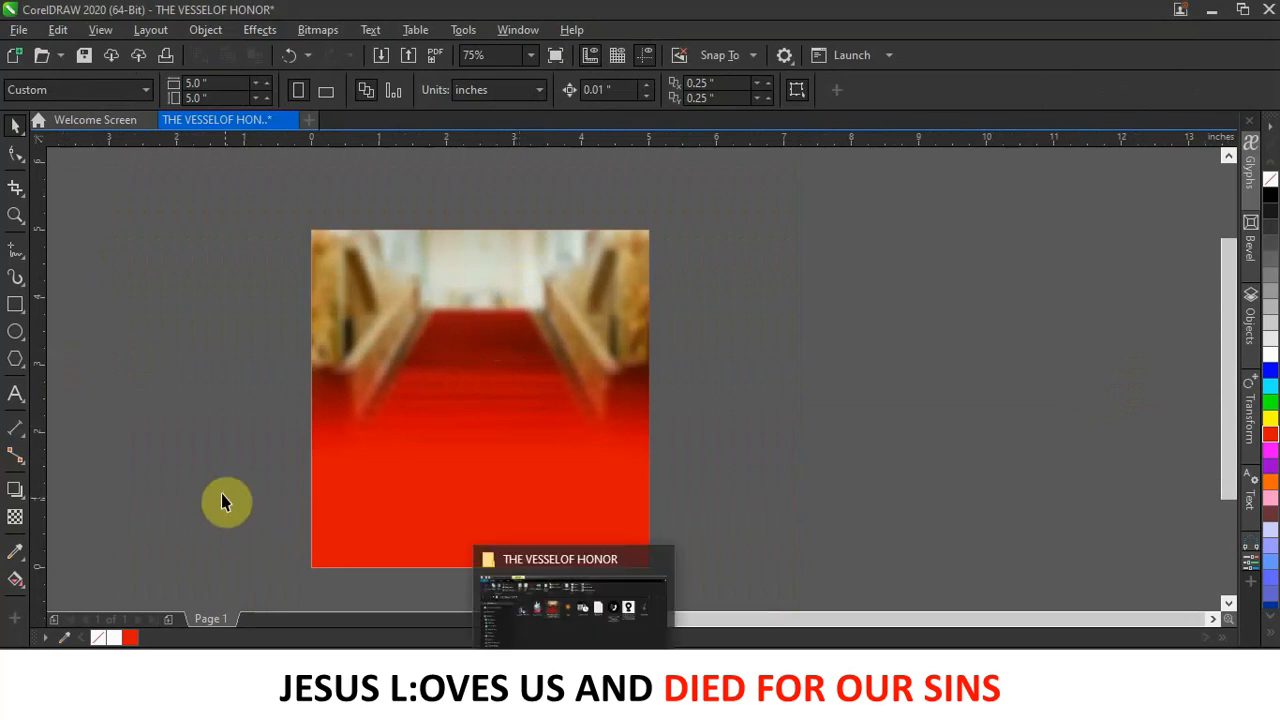
left_click(15, 394)
Type 'JESUS LIFE MINISTRY', style it red Poppins SemiBold, and drag it onto the photo's top.
left_click(738, 336)
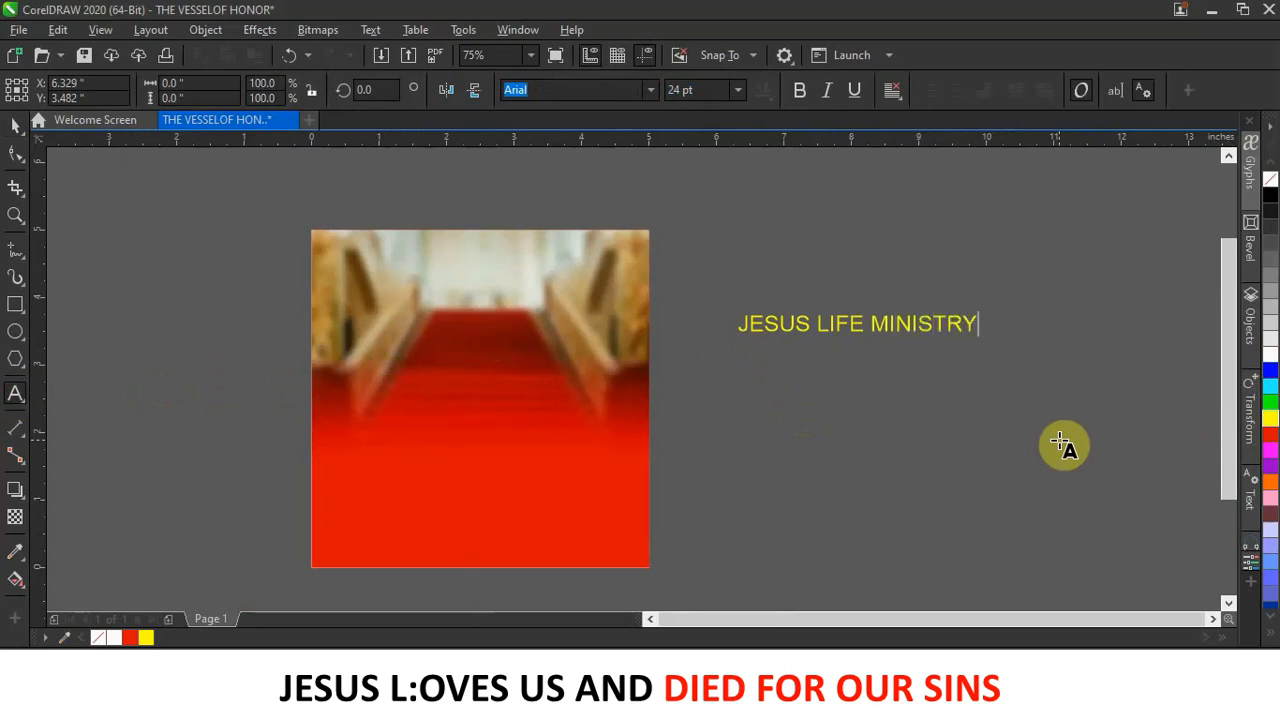
left_click(12, 126)
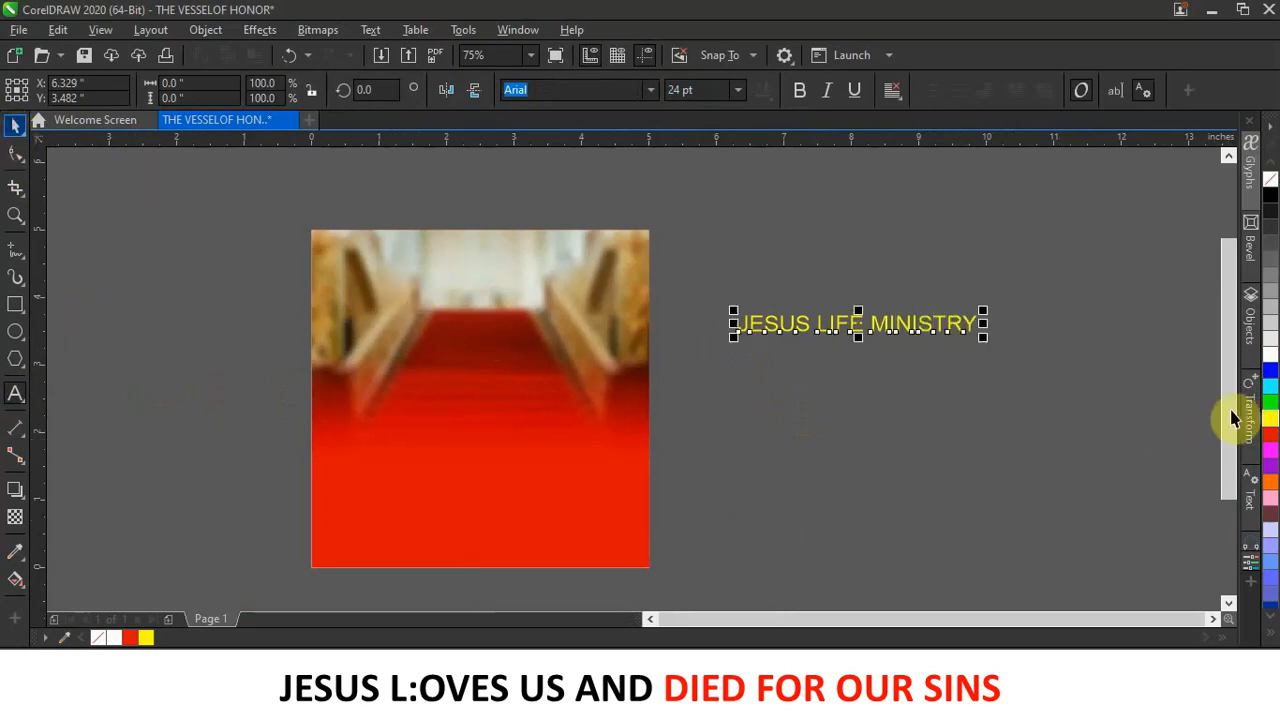
left_click(1270, 432)
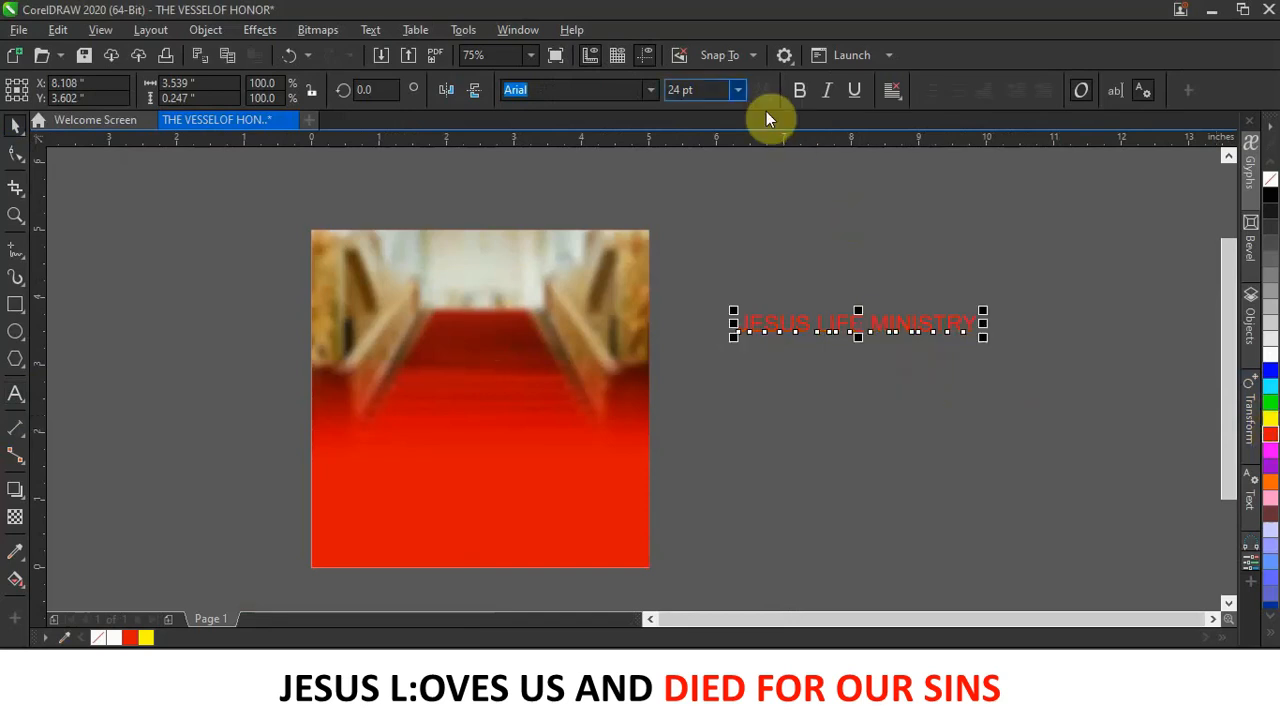
left_click(648, 90)
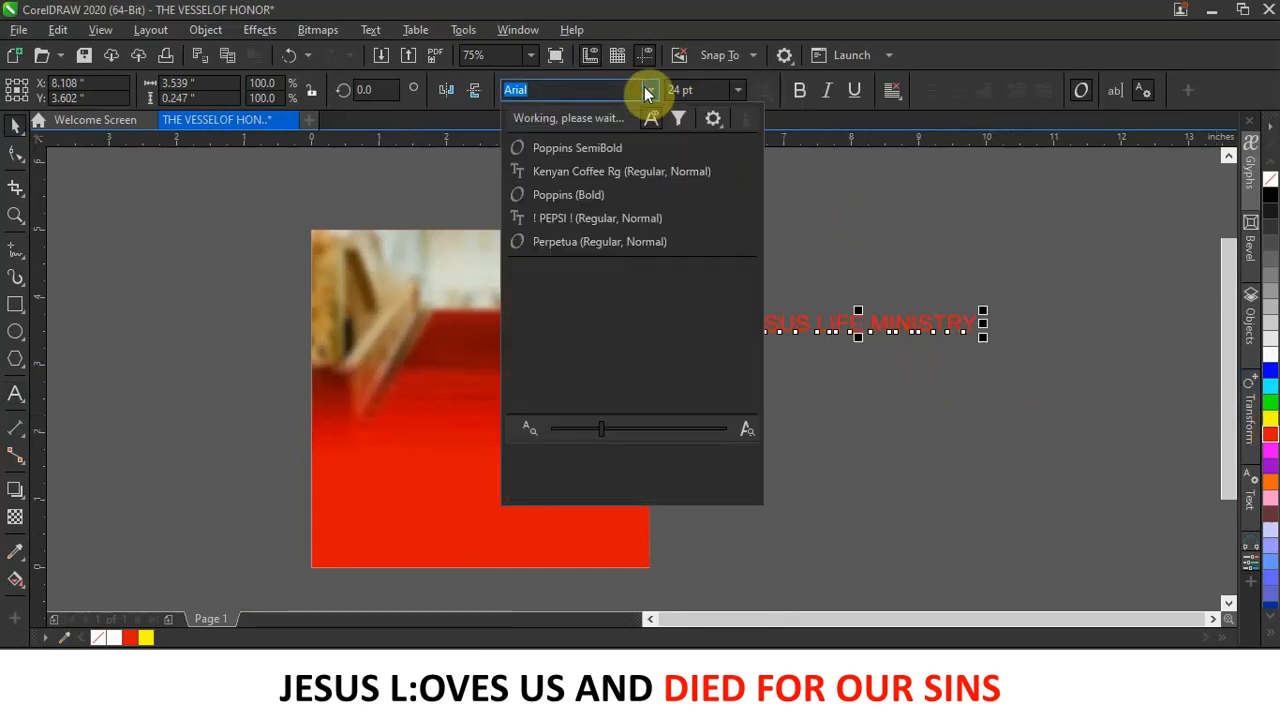
left_click(627, 142)
left_click(849, 340)
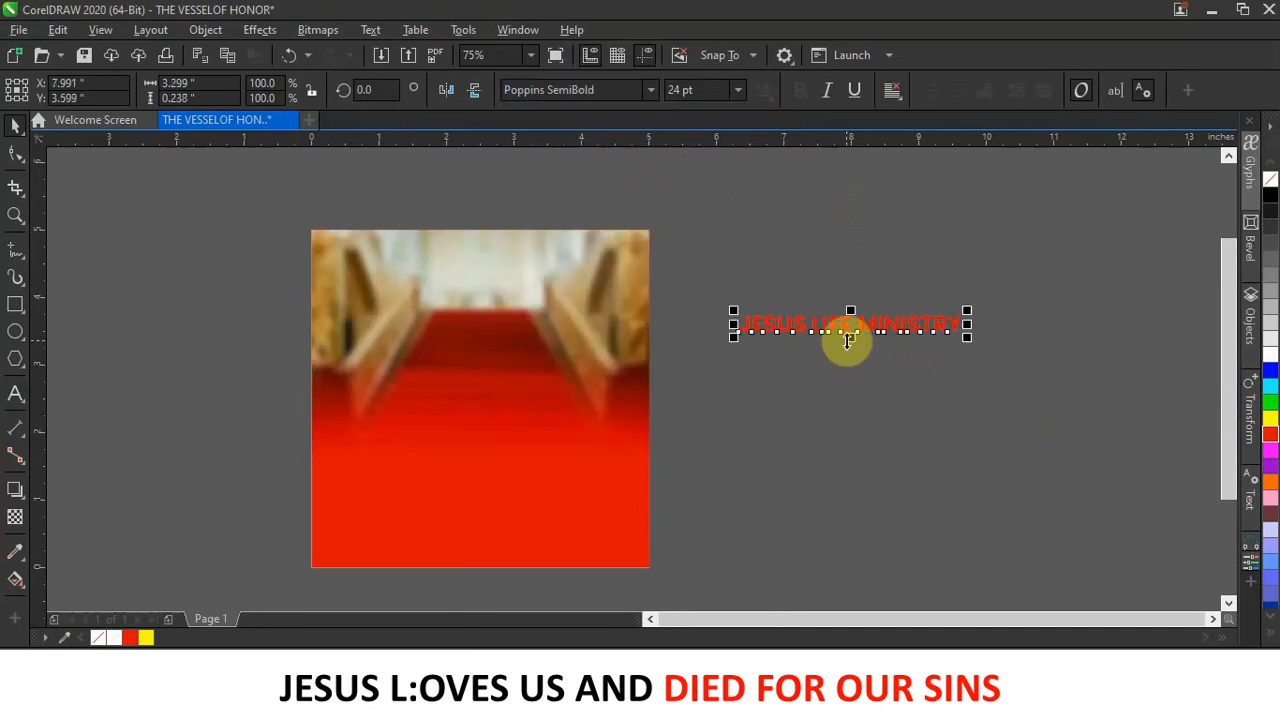
left_click_drag(849, 331, 491, 268)
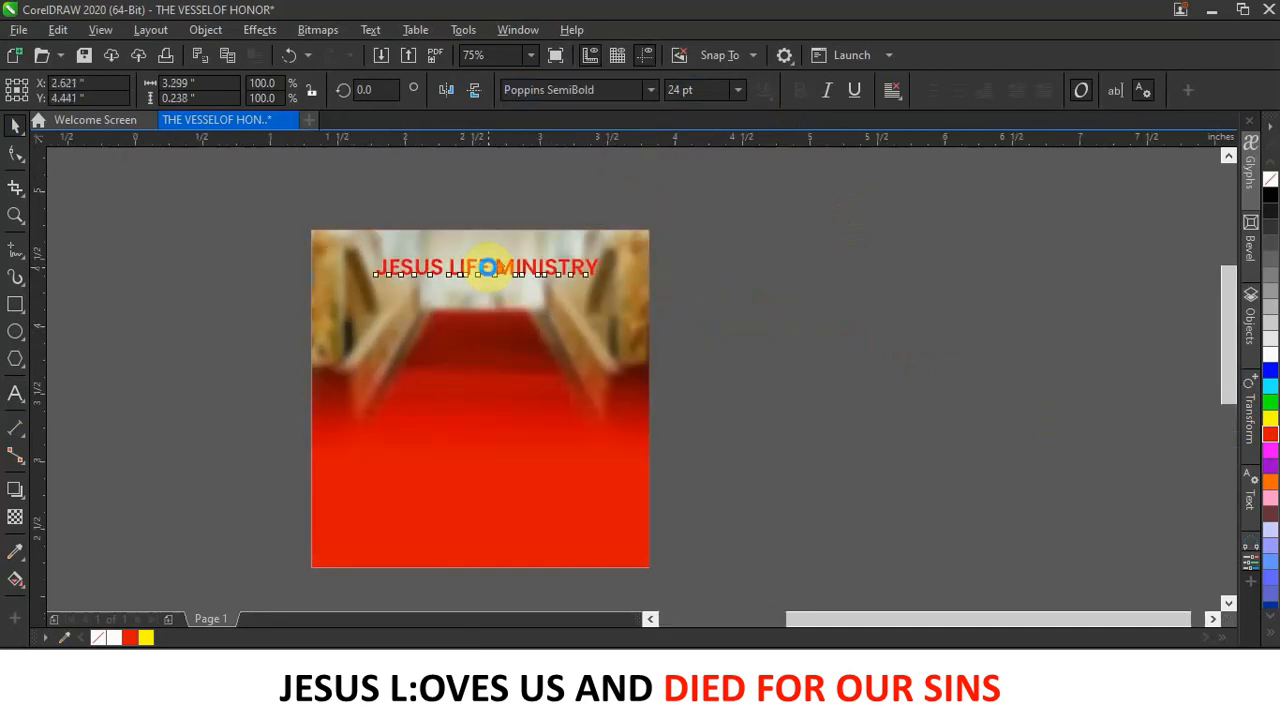
Shrink the heading, widen its letter spacing, and centre it across the top of the photo.
scroll(491, 268, "up", 3)
left_click_drag(939, 229, 597, 271)
scroll(597, 271, "down", 2)
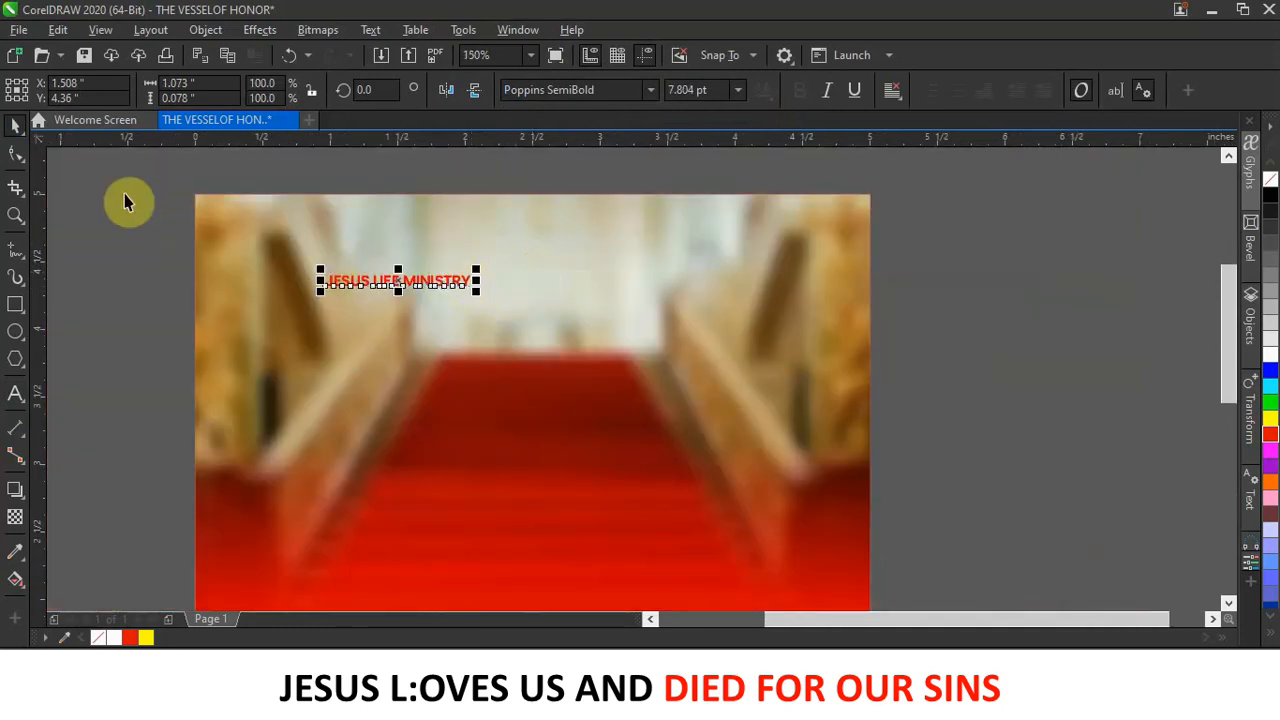
left_click(24, 160)
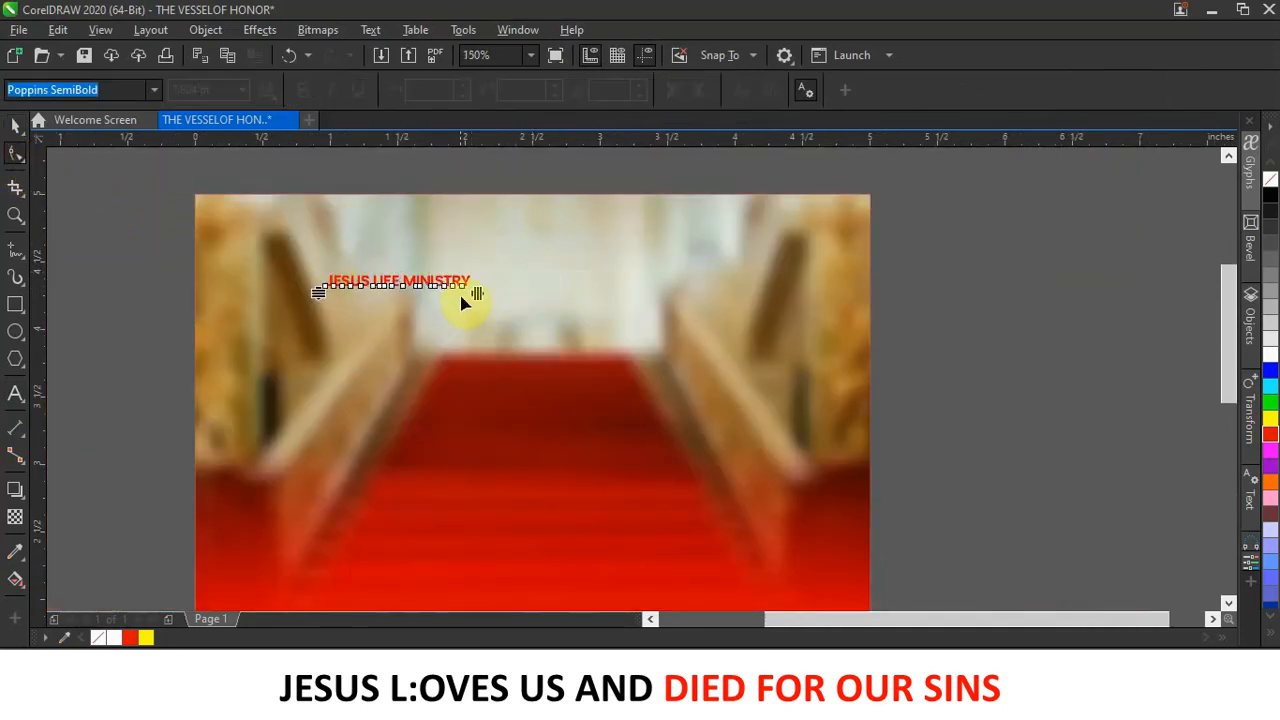
left_click_drag(477, 291, 607, 293)
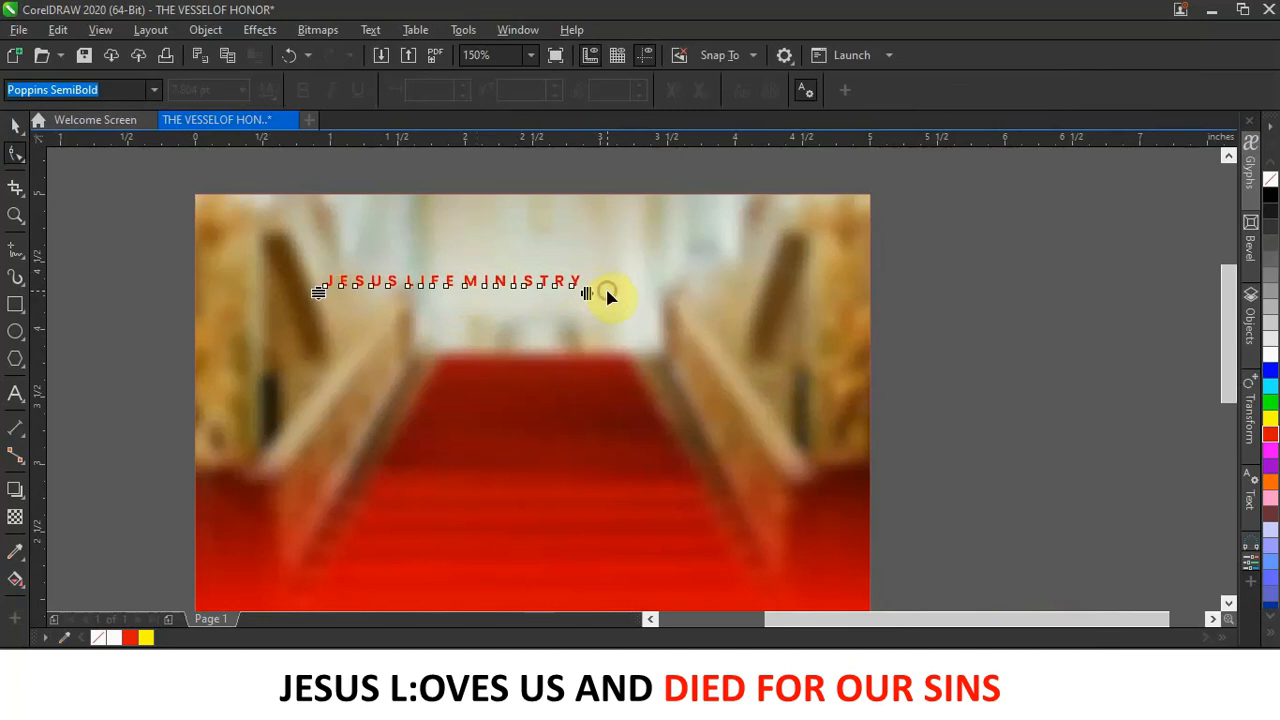
left_click(14, 124)
left_click_drag(586, 271, 640, 249)
left_click_drag(560, 277, 662, 228)
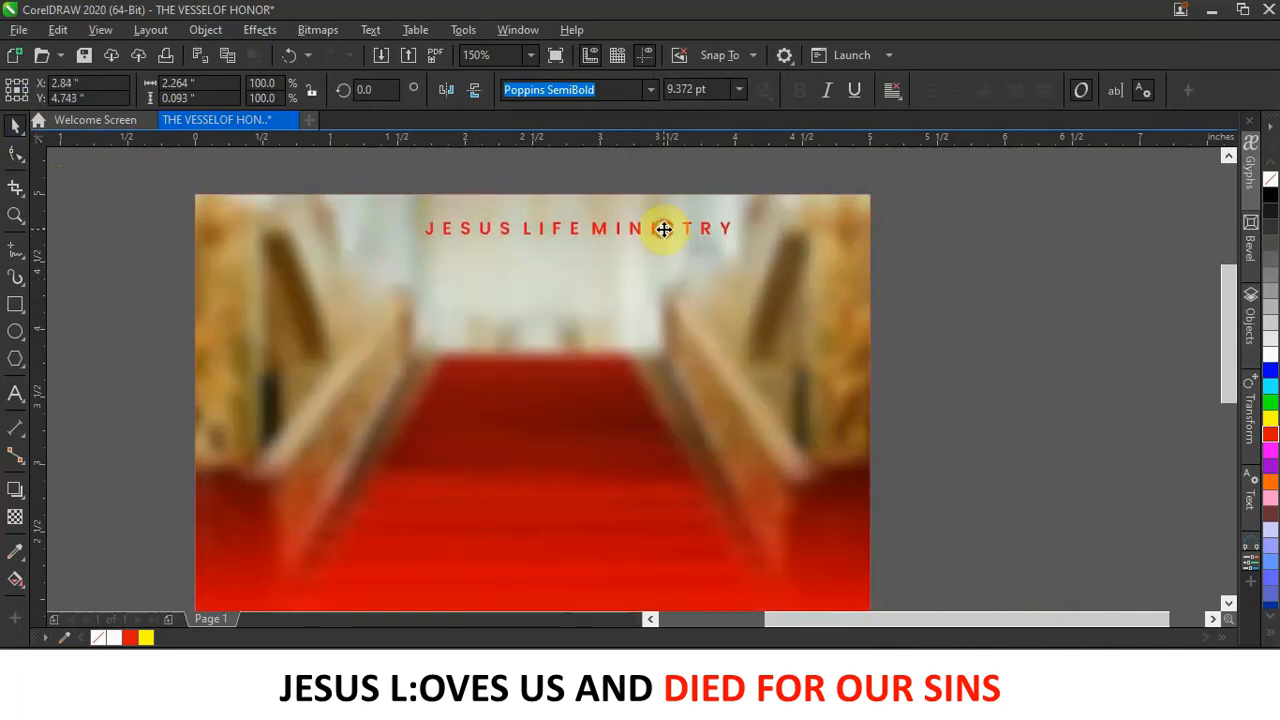
left_click(953, 305)
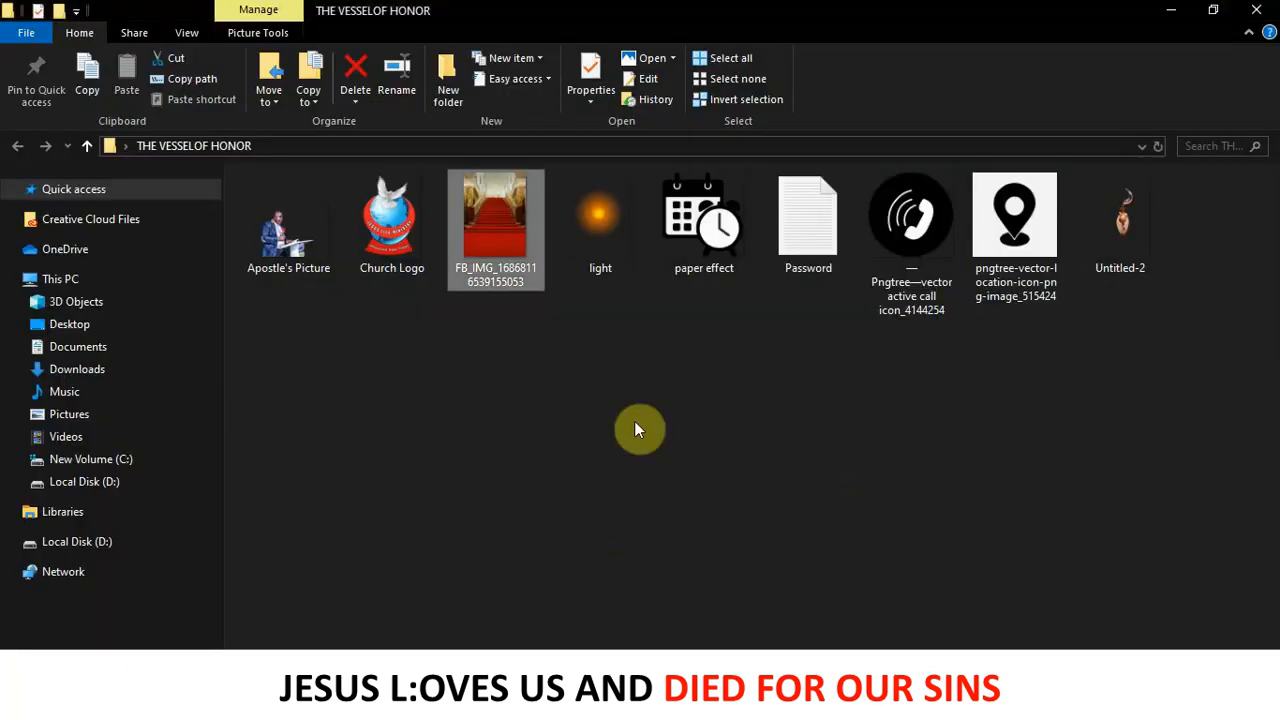
Import the Church Logo image from File Explorer and shrink it to a tiny icon.
left_click_drag(406, 210, 946, 406)
scroll(946, 406, "down", 2)
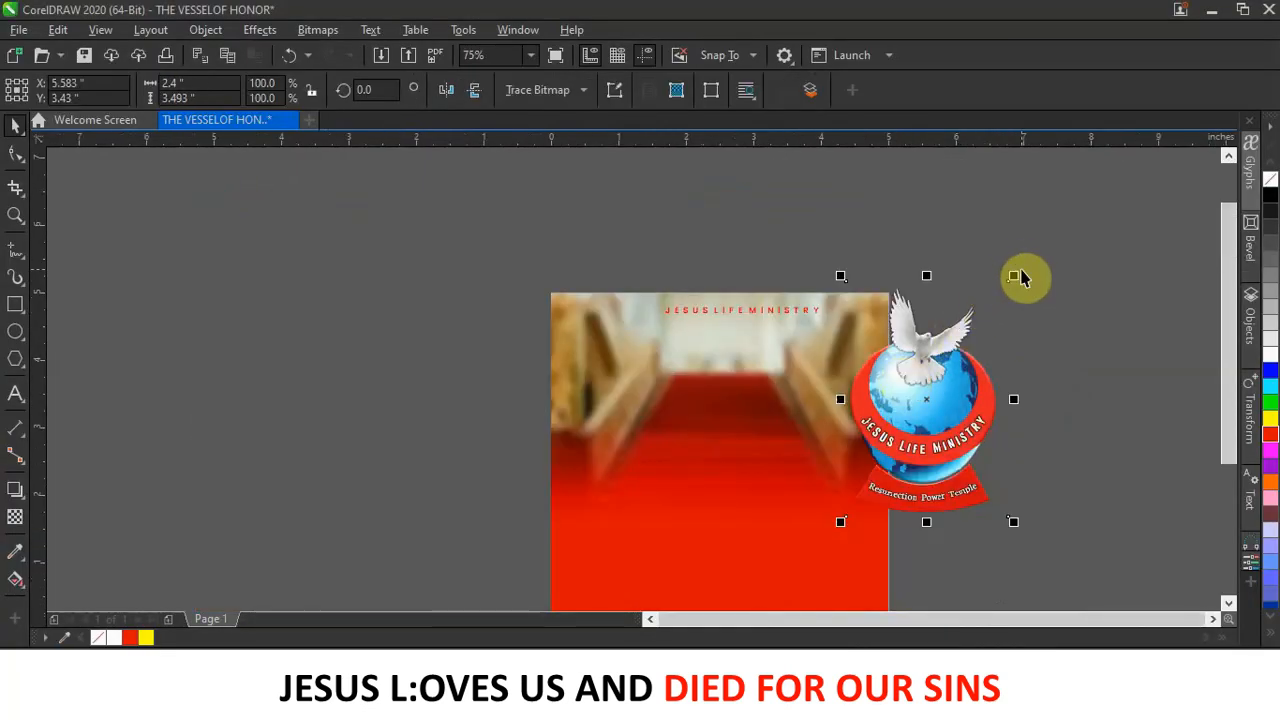
left_click(1020, 278)
left_click(1014, 294)
left_click_drag(1014, 278, 650, 297)
scroll(650, 332, "up", 2)
scroll(650, 297, "down", 1)
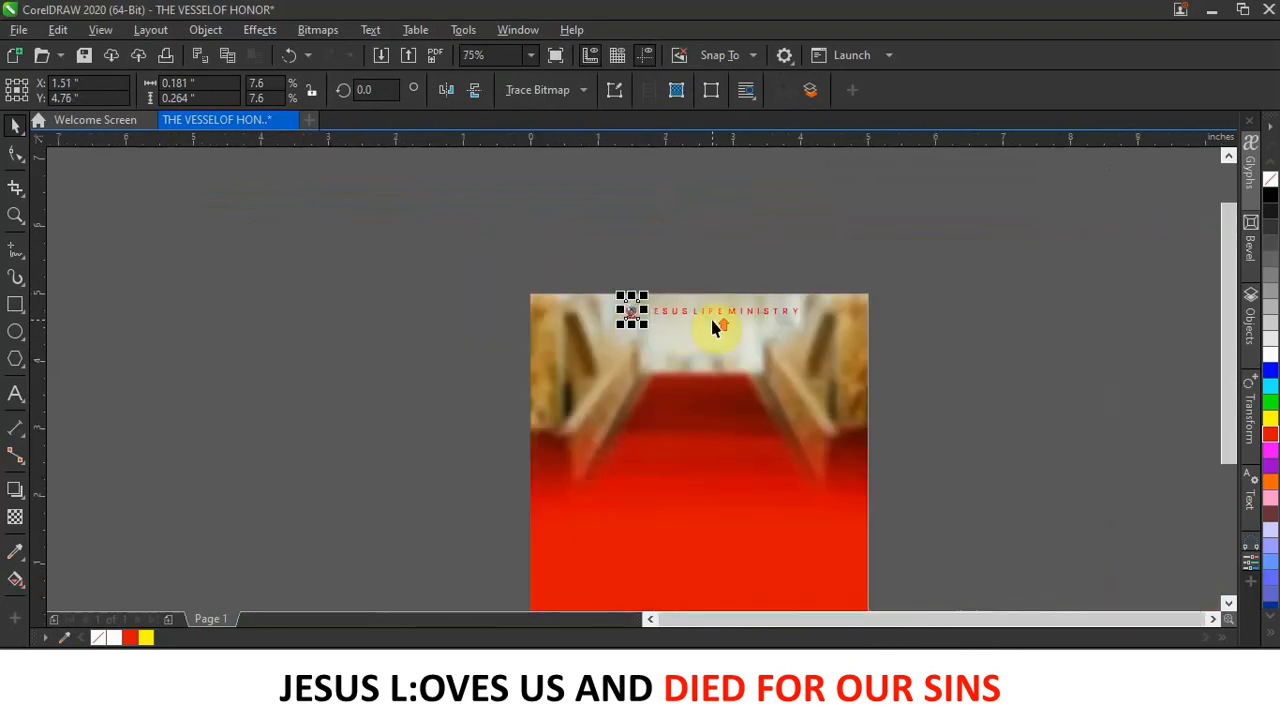
Select the logo together with the heading and nudge the pair slightly left.
left_click_drag(432, 235, 840, 355)
left_click_drag(949, 363, 949, 363)
key("Left")
key("Left")
key("Left")
key("Left")
key("Left")
key("Left")
key("Left")
key("Left")
key("Left")
key("Left")
key("Left")
key("Left")
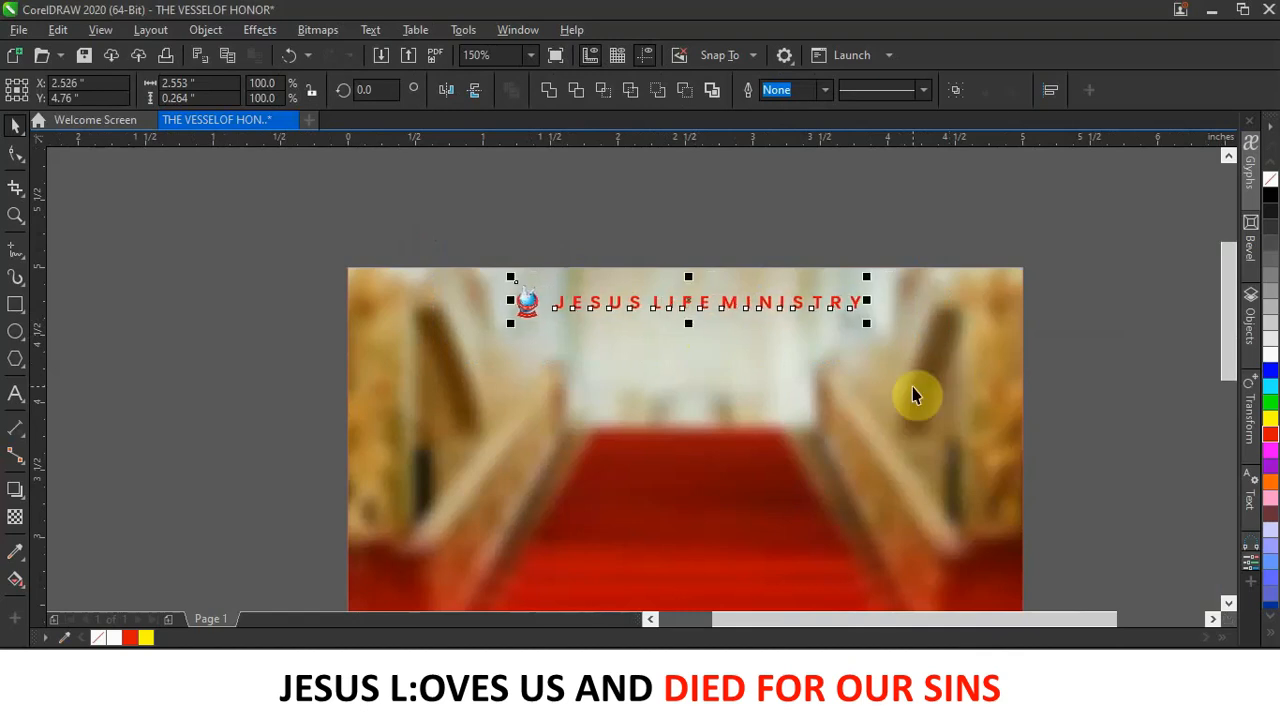
key("Escape")
scroll(714, 290, "up", 2)
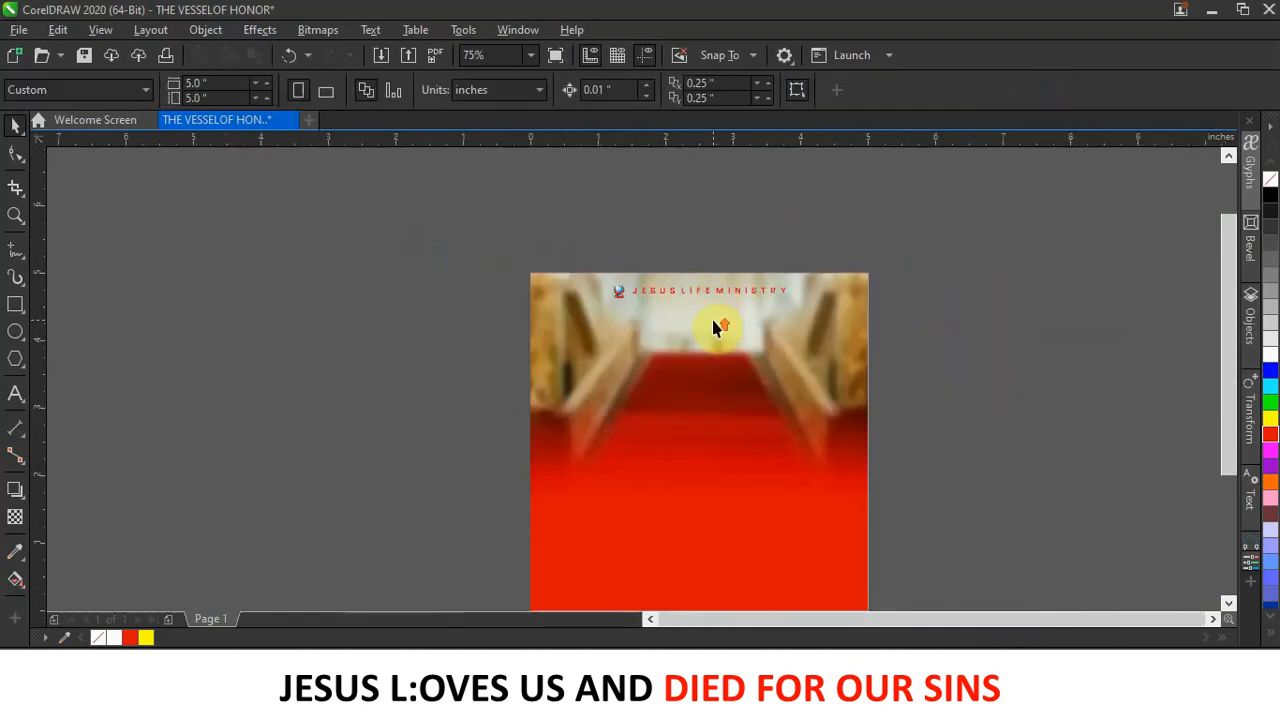
Add a new text line below the heading in 6 pt Bulgatti.
left_click(15, 394)
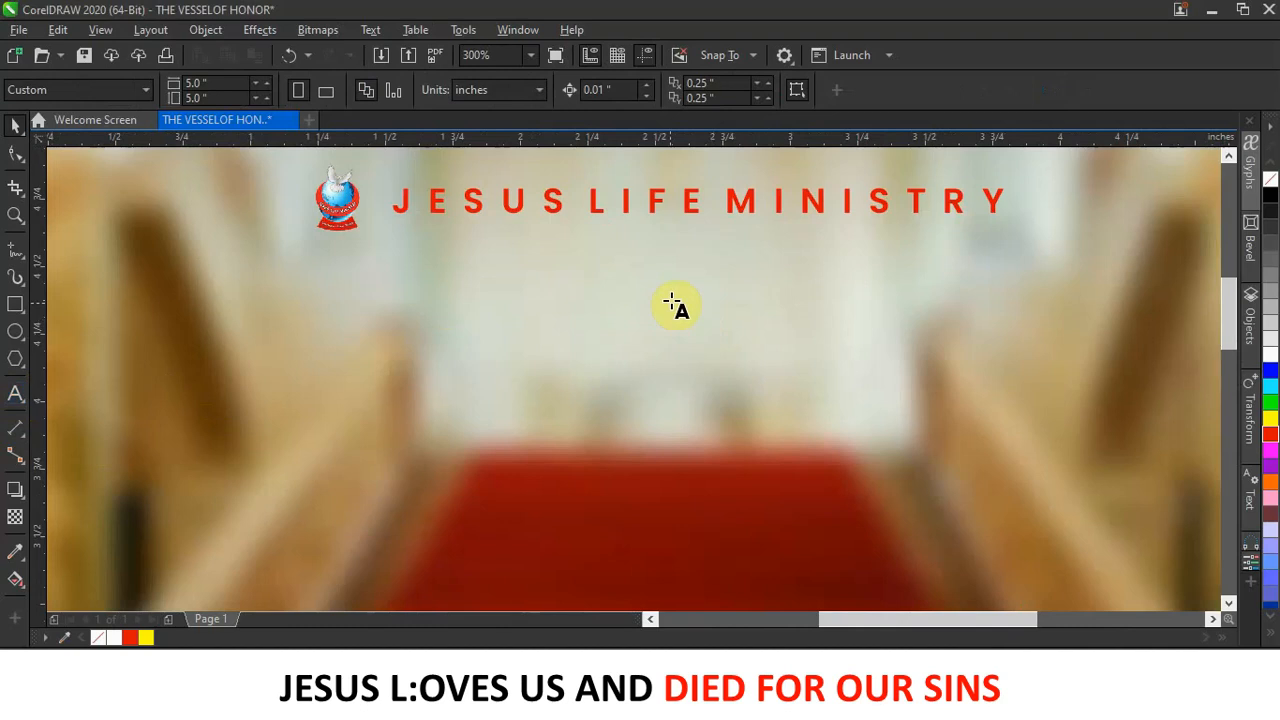
left_click(671, 306)
left_click(725, 90)
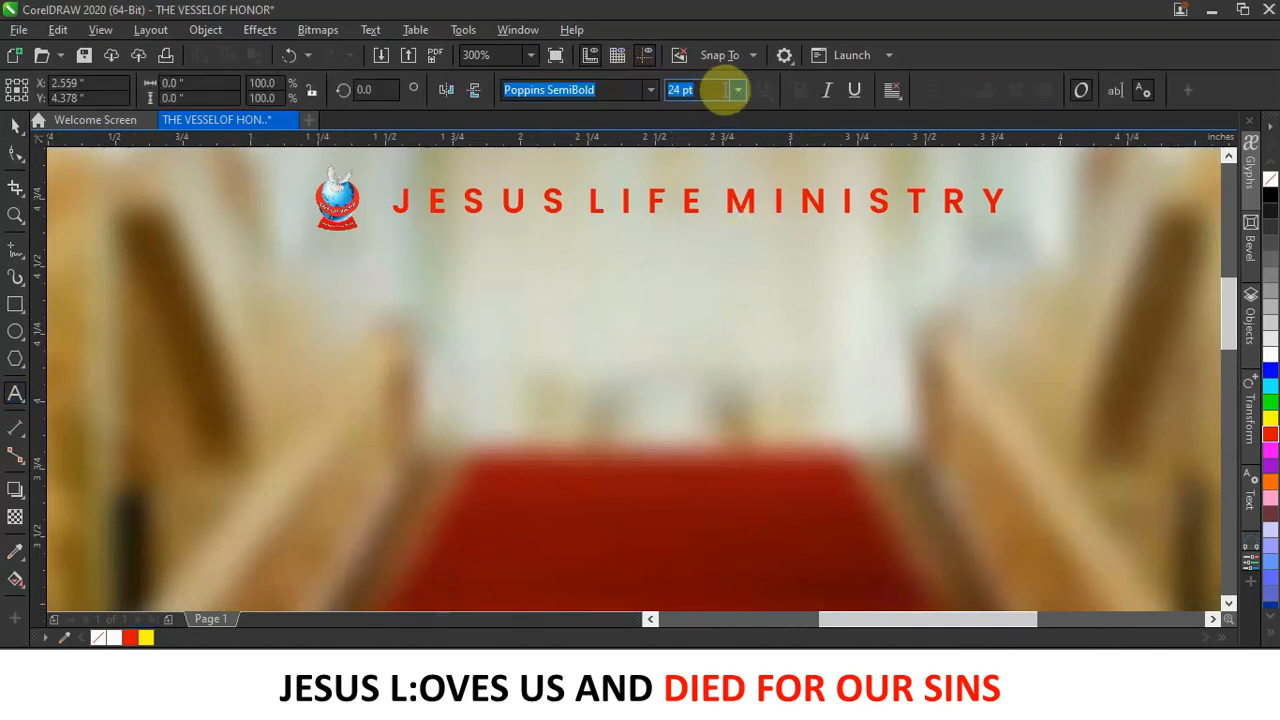
left_click(738, 90)
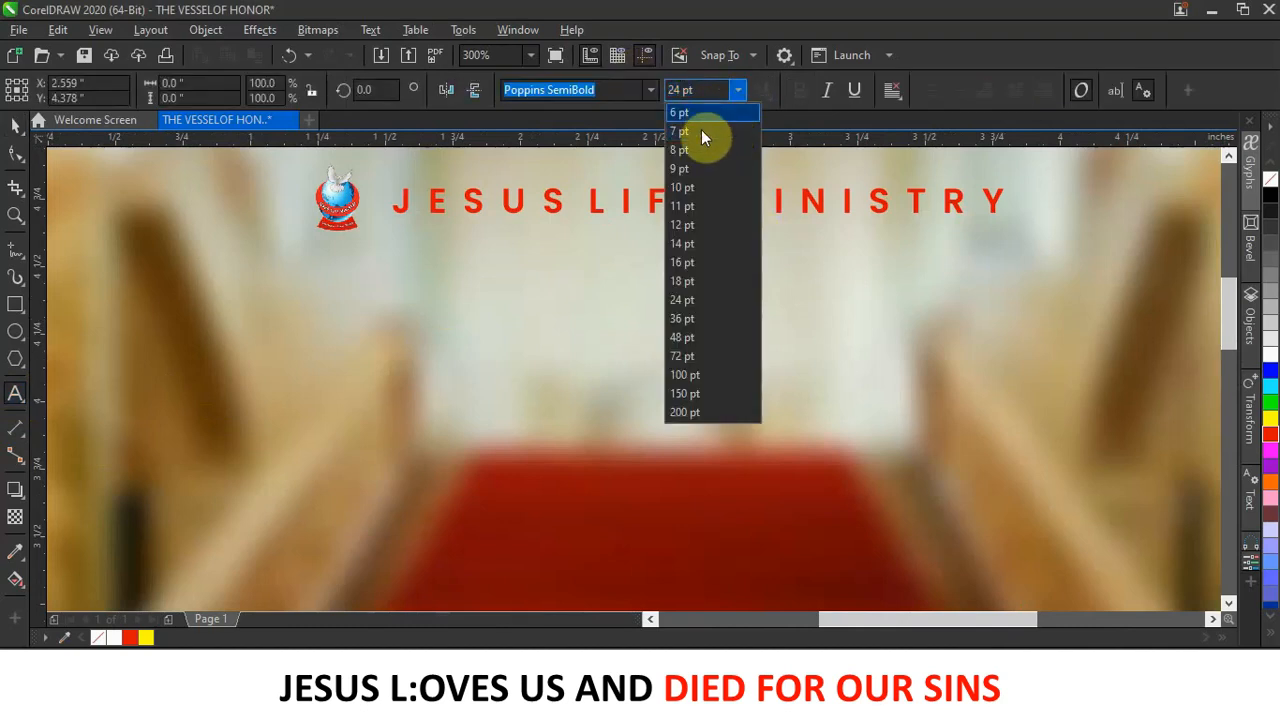
left_click(700, 112)
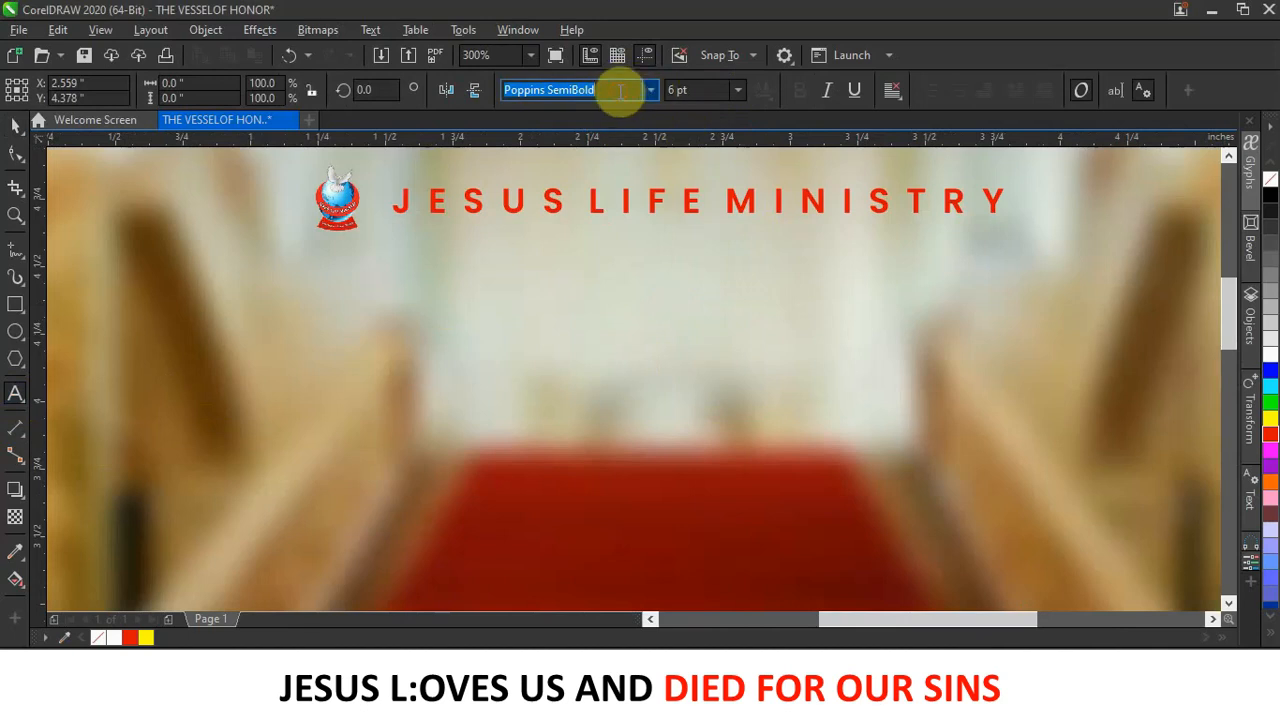
type("Bulgatti")
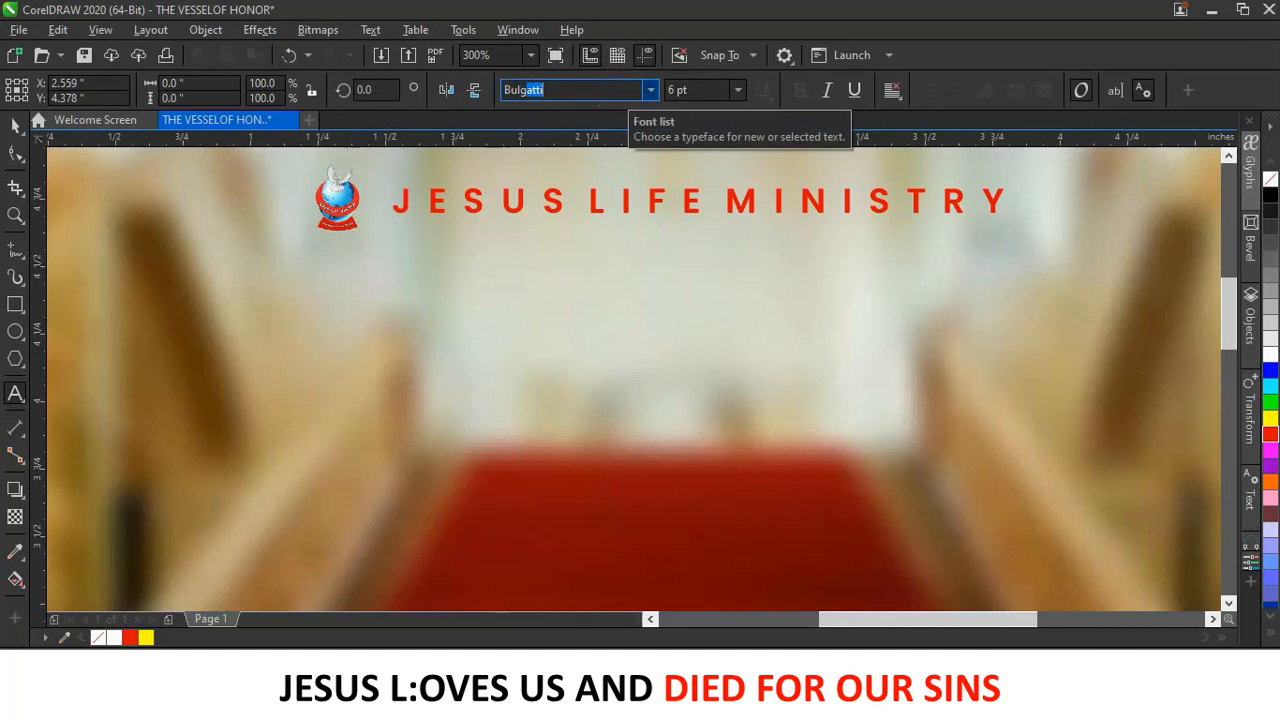
key("Return")
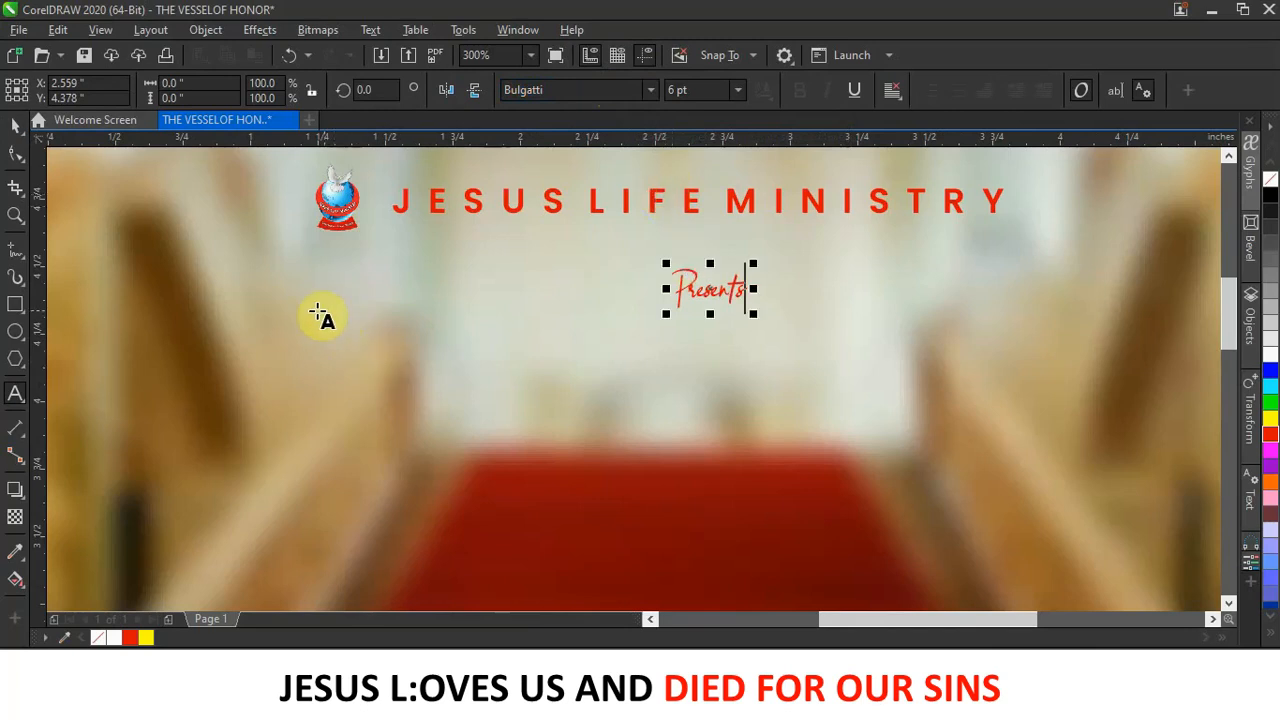
Colour the Presents text black and scale it up to about 9.4 pt.
left_click(13, 123)
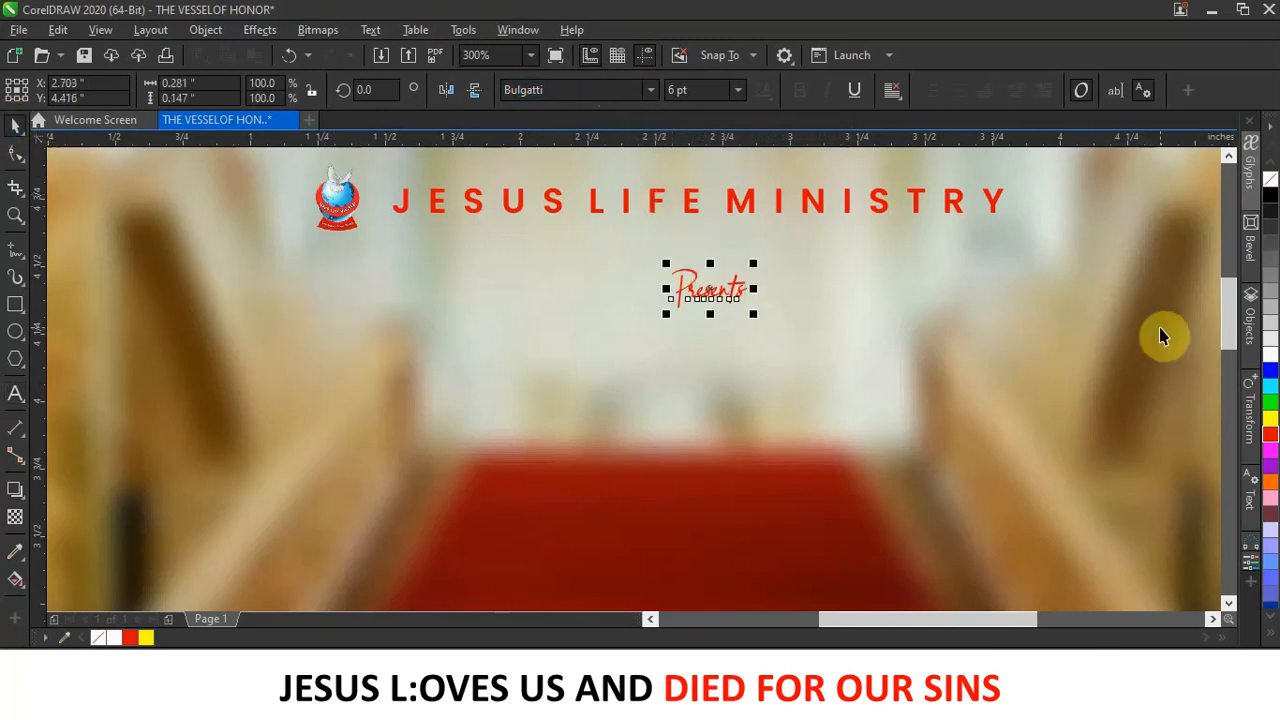
left_click(1270, 195)
scroll(640, 320, "down", 4)
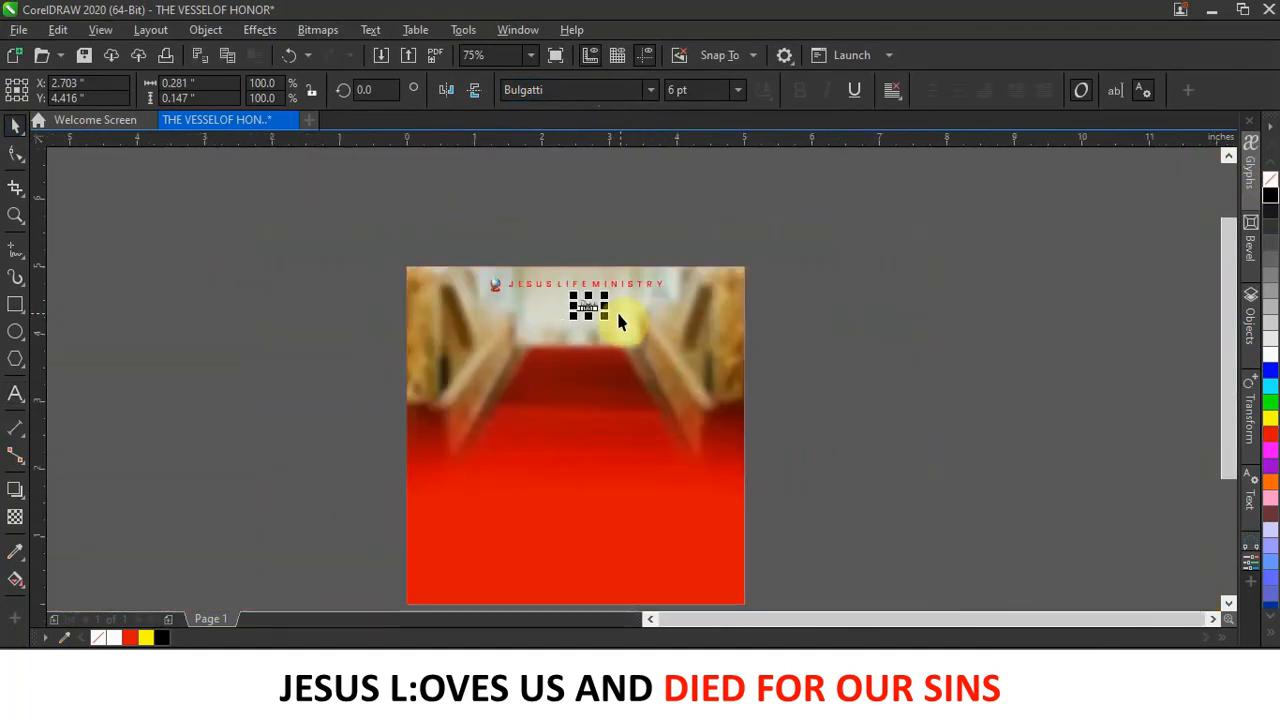
left_click_drag(611, 325, 574, 316)
Nudge the staircase background up twice and left once, then shift Presents slightly down-right.
left_click(847, 316)
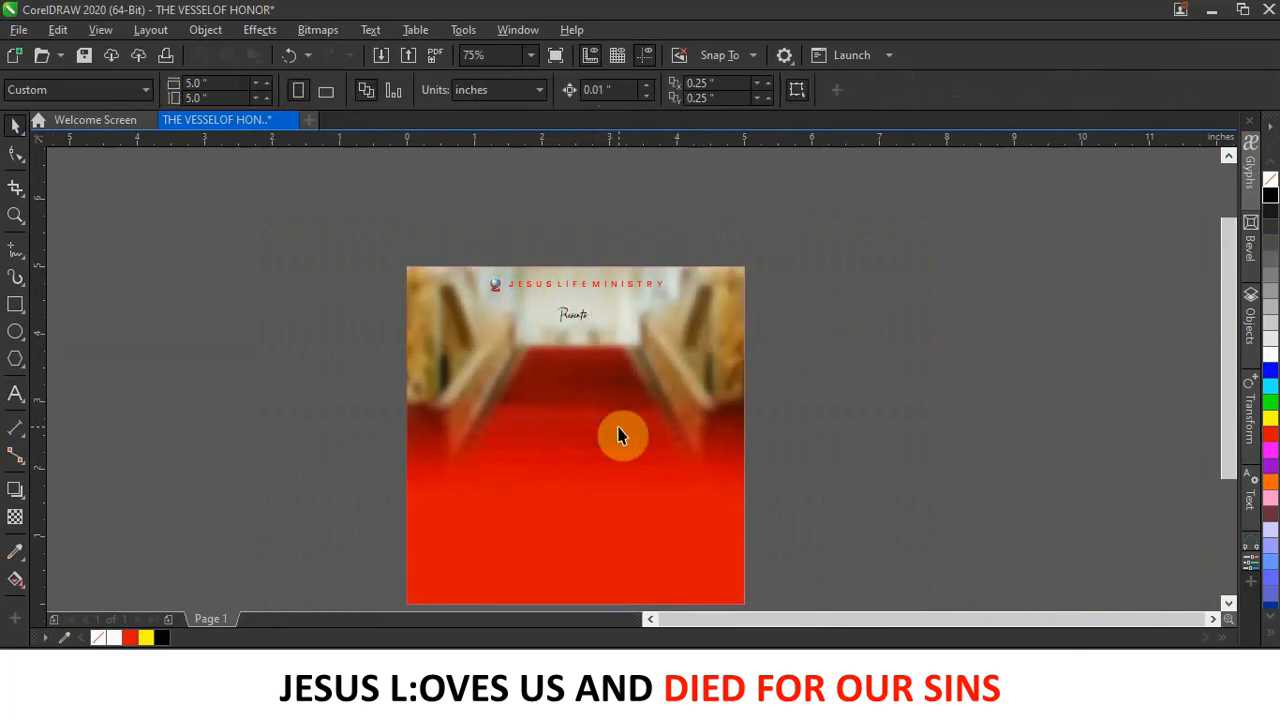
left_click(666, 398)
key("Up")
key("Up")
key("Up")
key("Up")
key("Up")
key("Up")
key("Up")
key("Up")
key("Up")
key("Up")
key("Up")
key("Up")
key("Up")
key("Up")
key("Up")
key("Up")
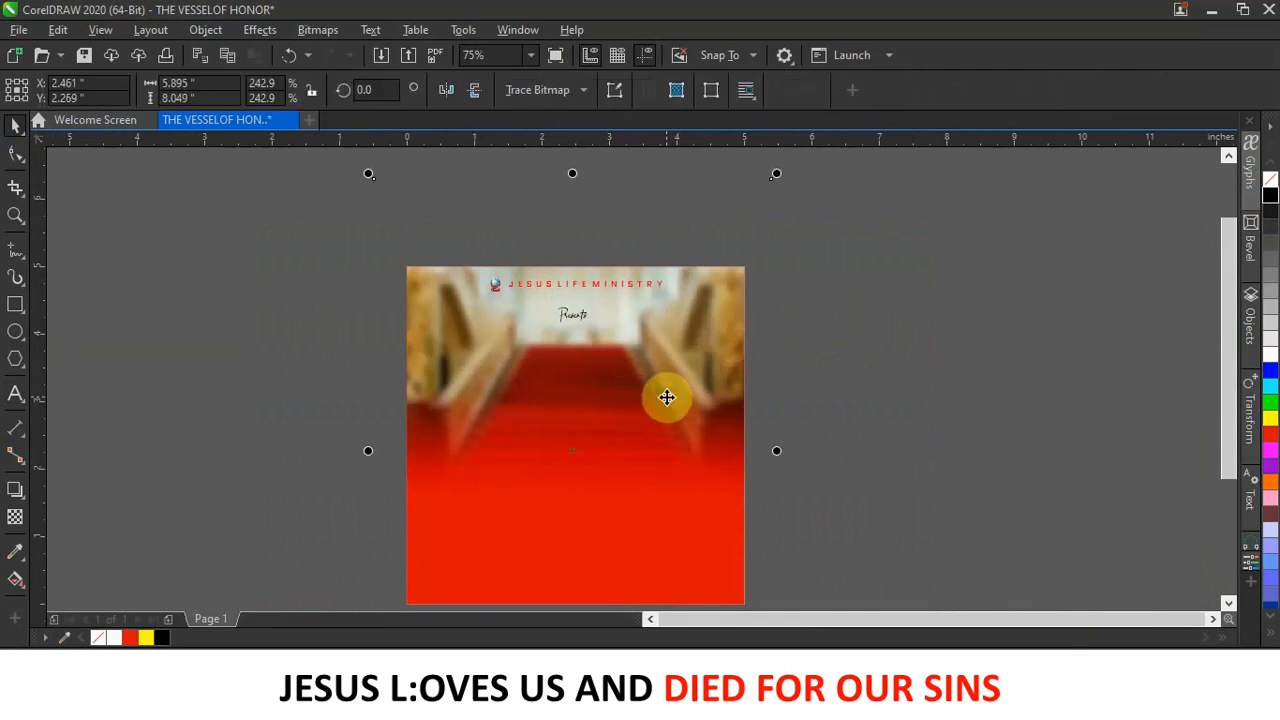
key("Up")
key("Up")
key("Up")
key("Up")
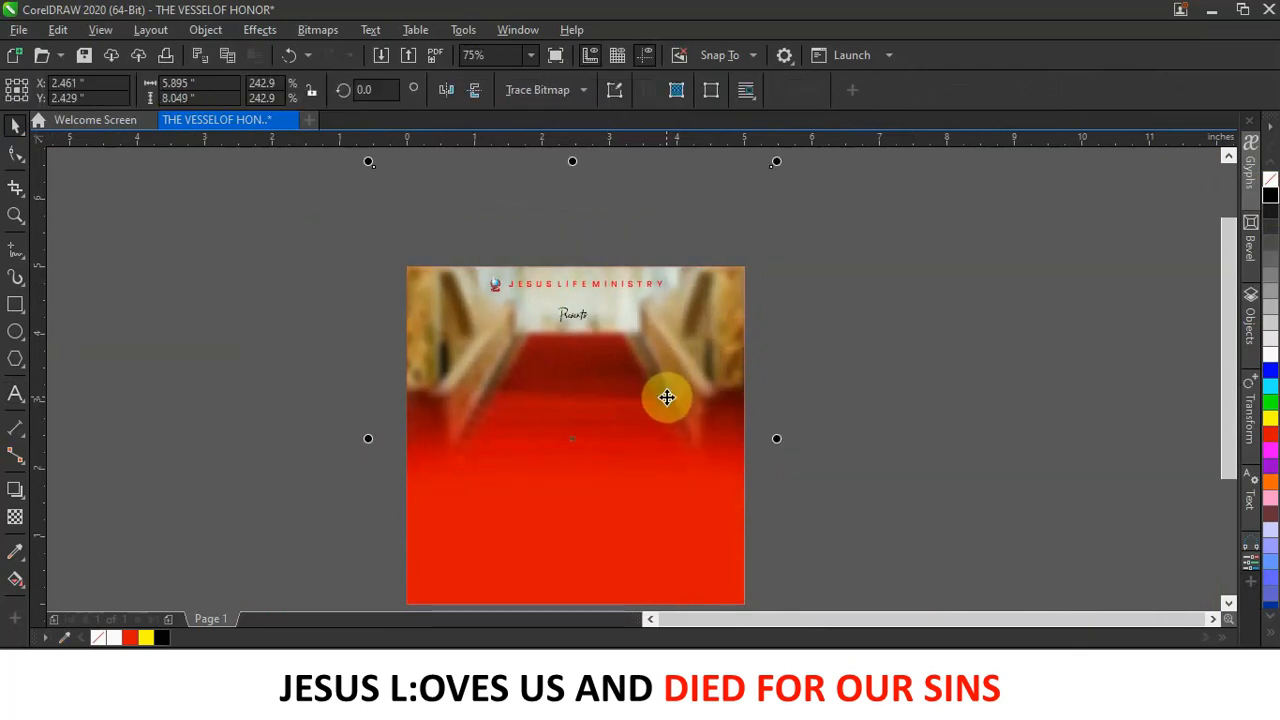
key("Left")
key("Left")
key("Left")
key("Left")
key("Left")
key("Left")
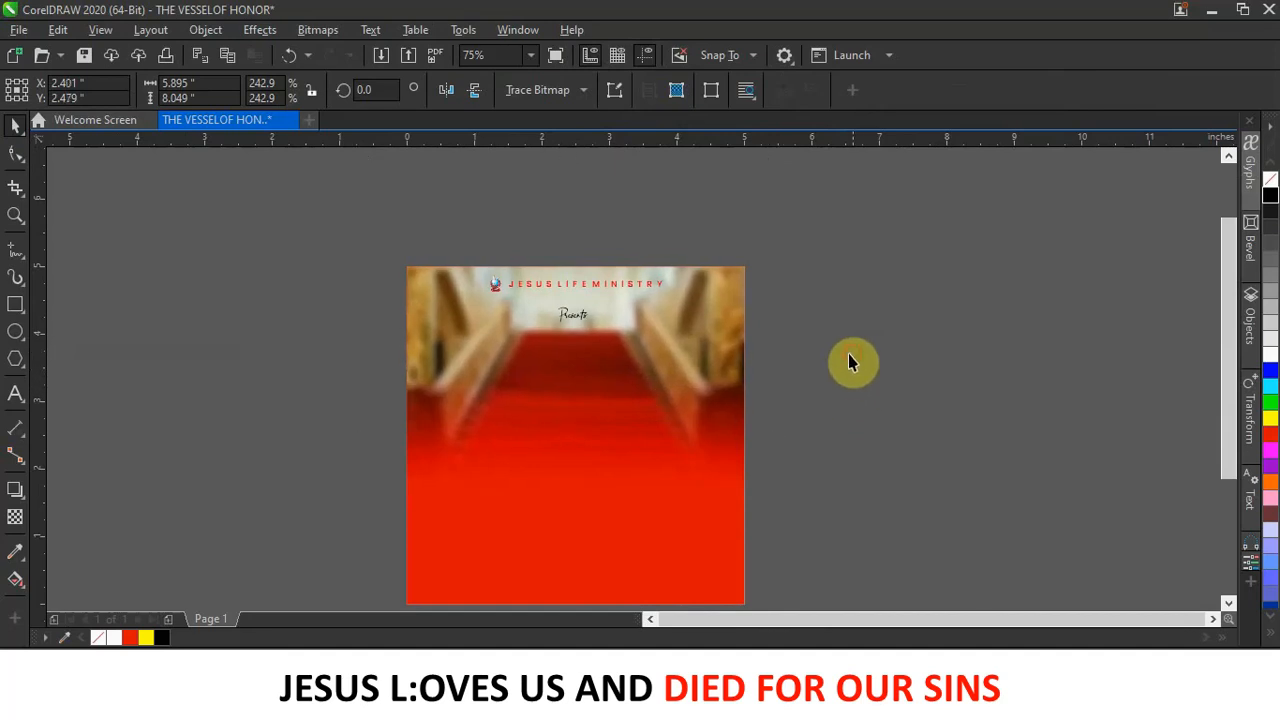
scroll(586, 351, "up", 2)
left_click_drag(576, 297, 586, 312)
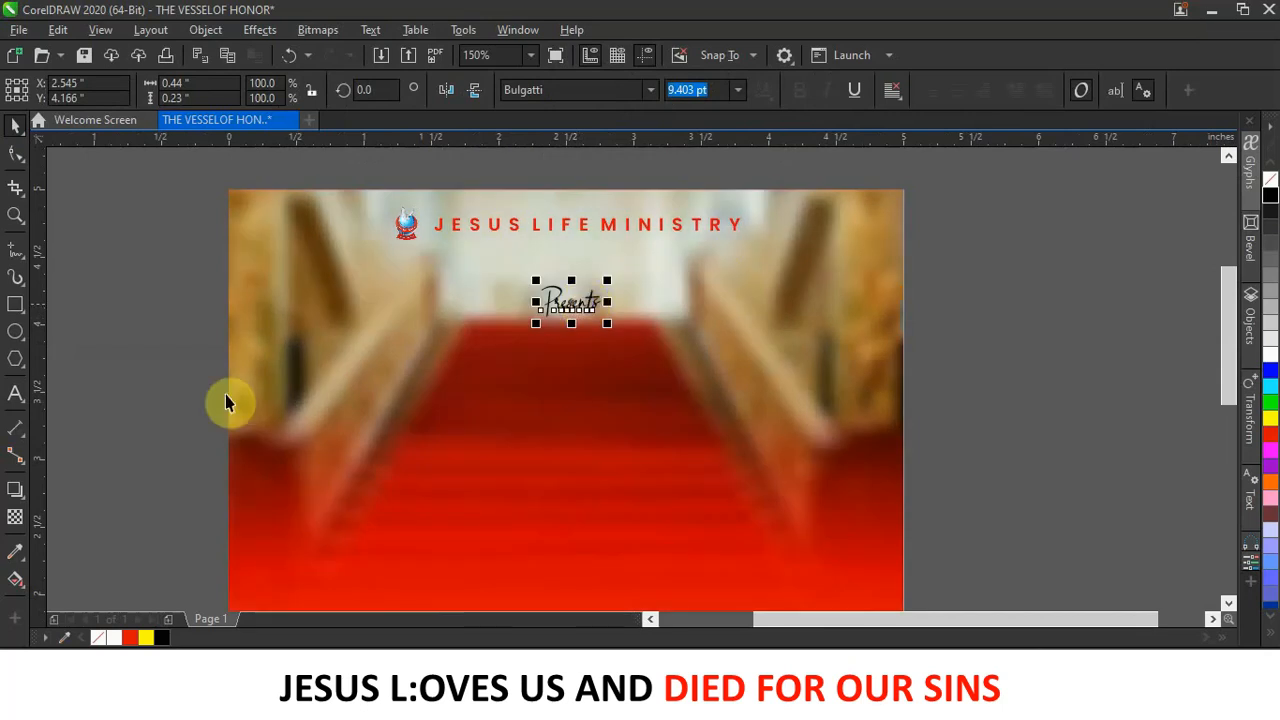
Add the 'HOUR OF GLORY' text line and set its font to Poppins Bold.
left_click(16, 394)
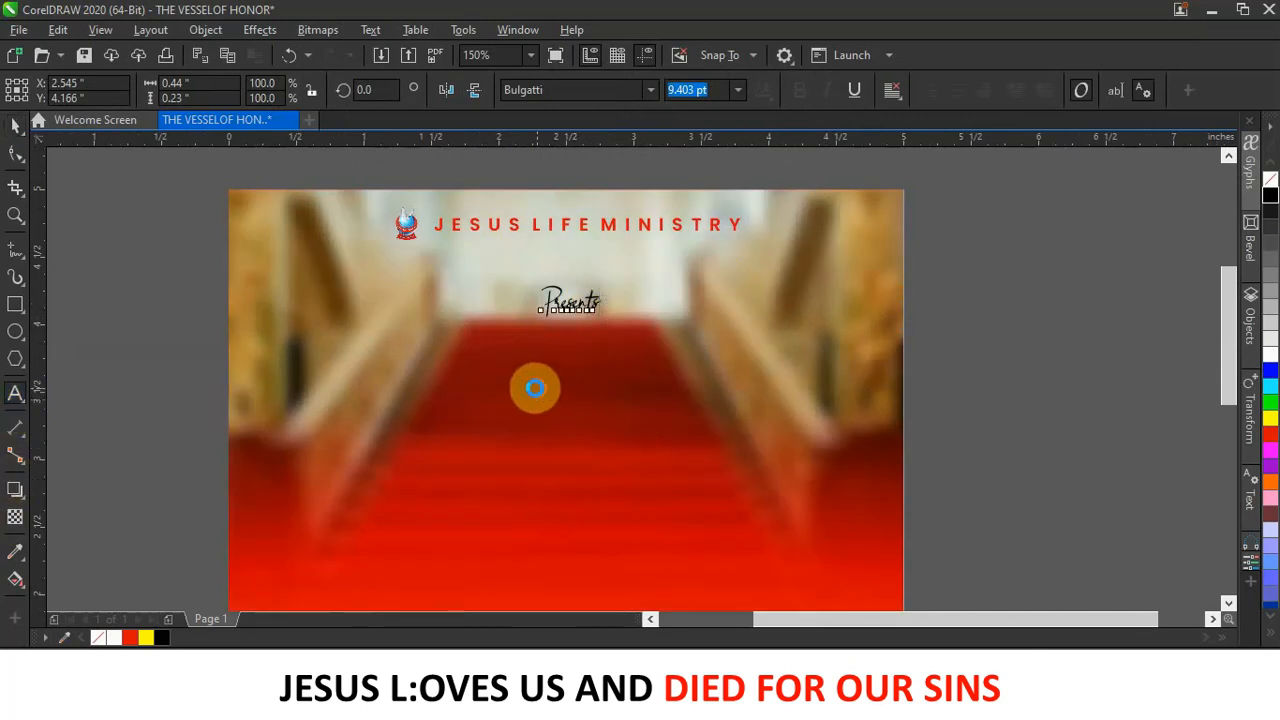
left_click(537, 383)
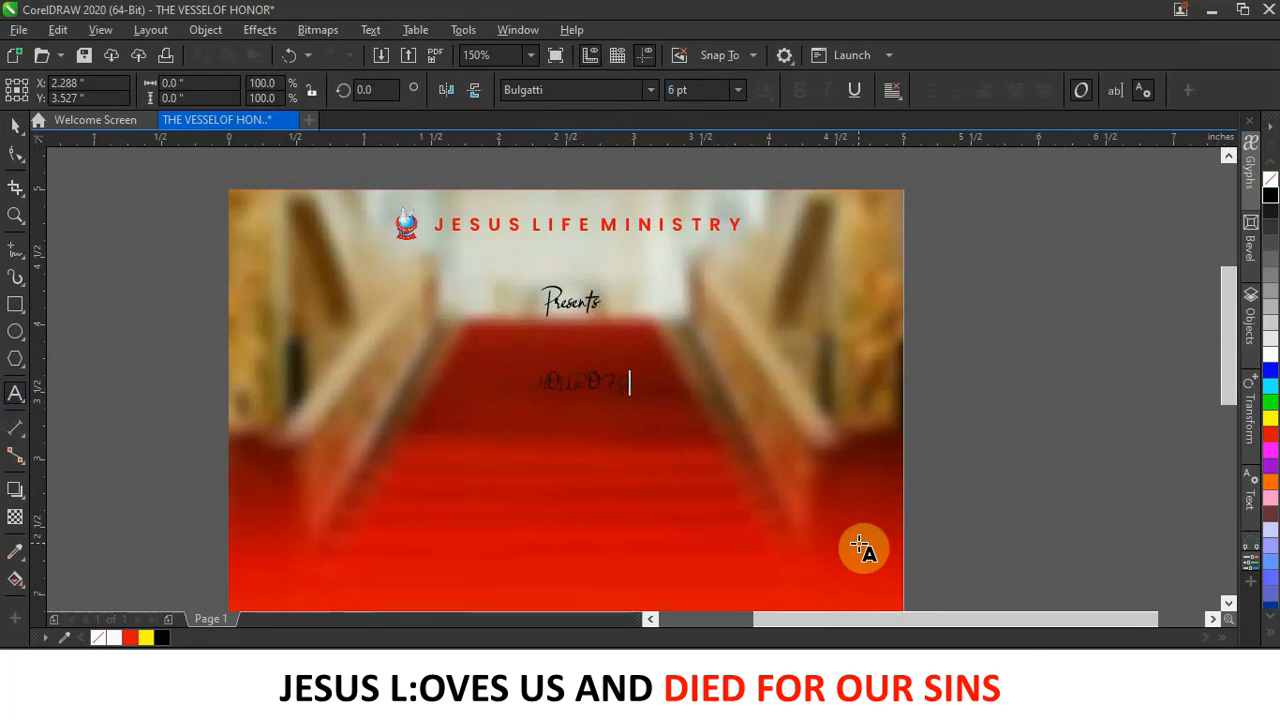
left_click(15, 124)
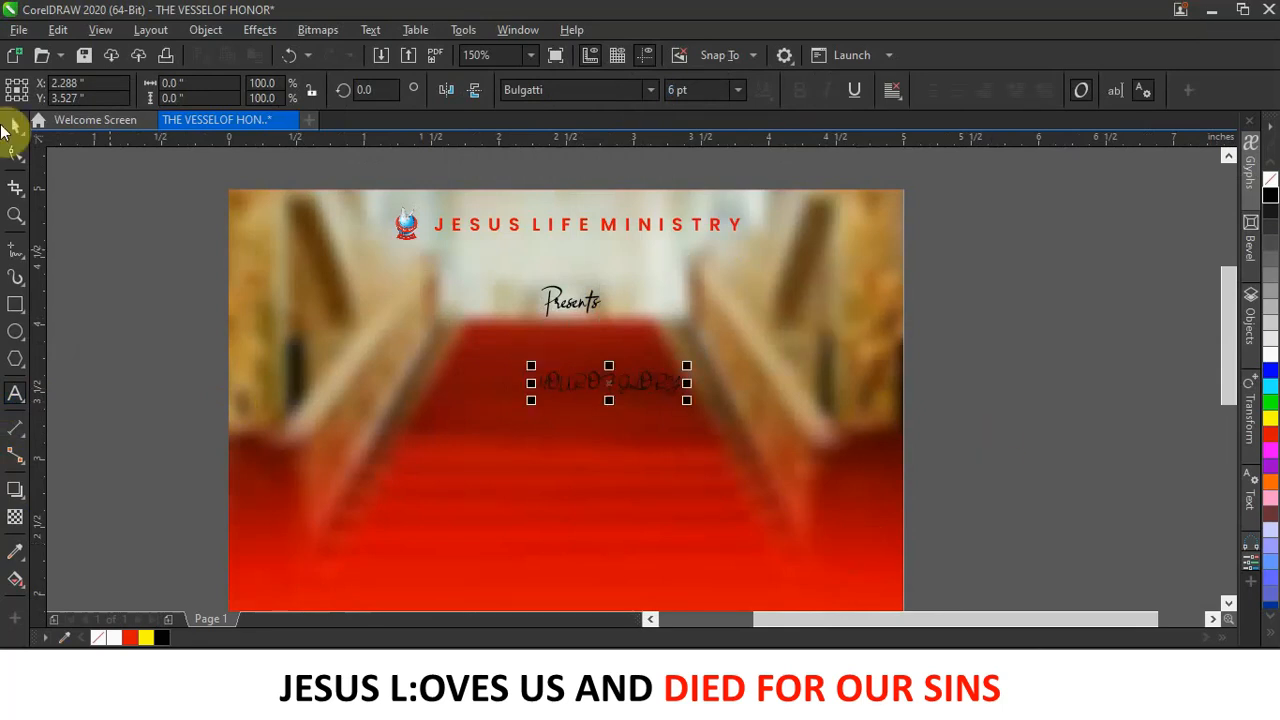
left_click(651, 89)
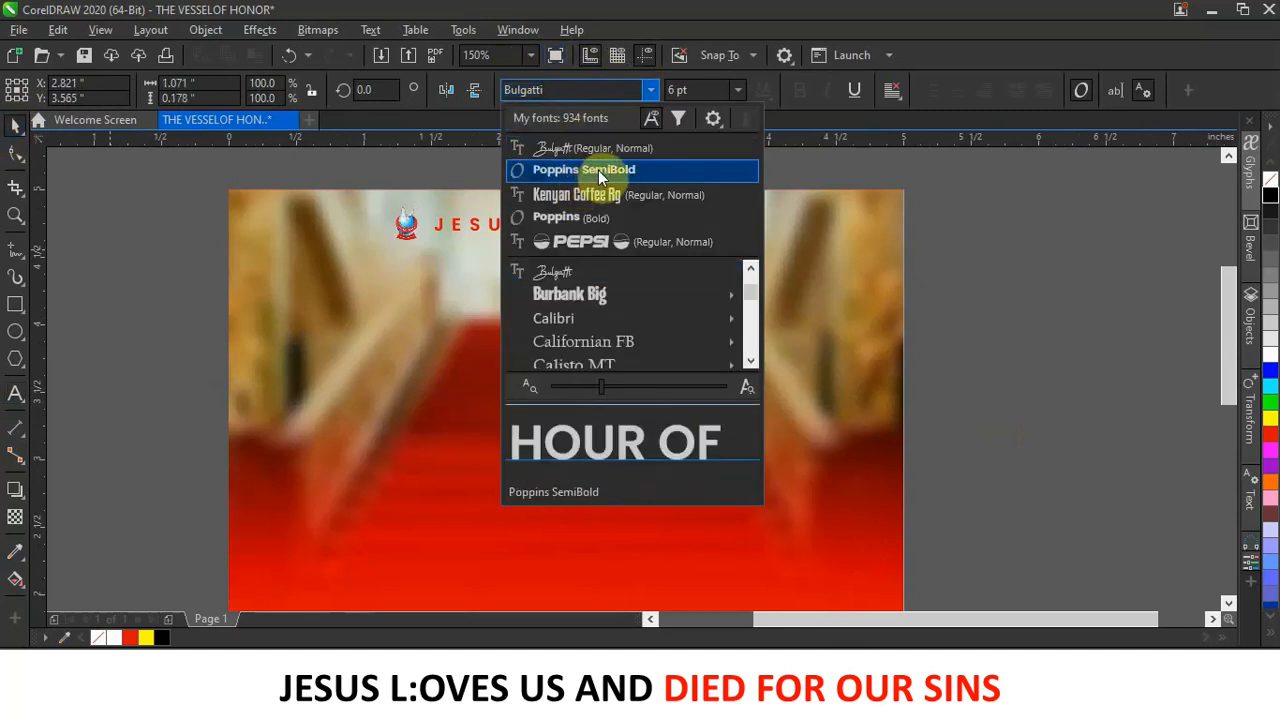
left_click(600, 172)
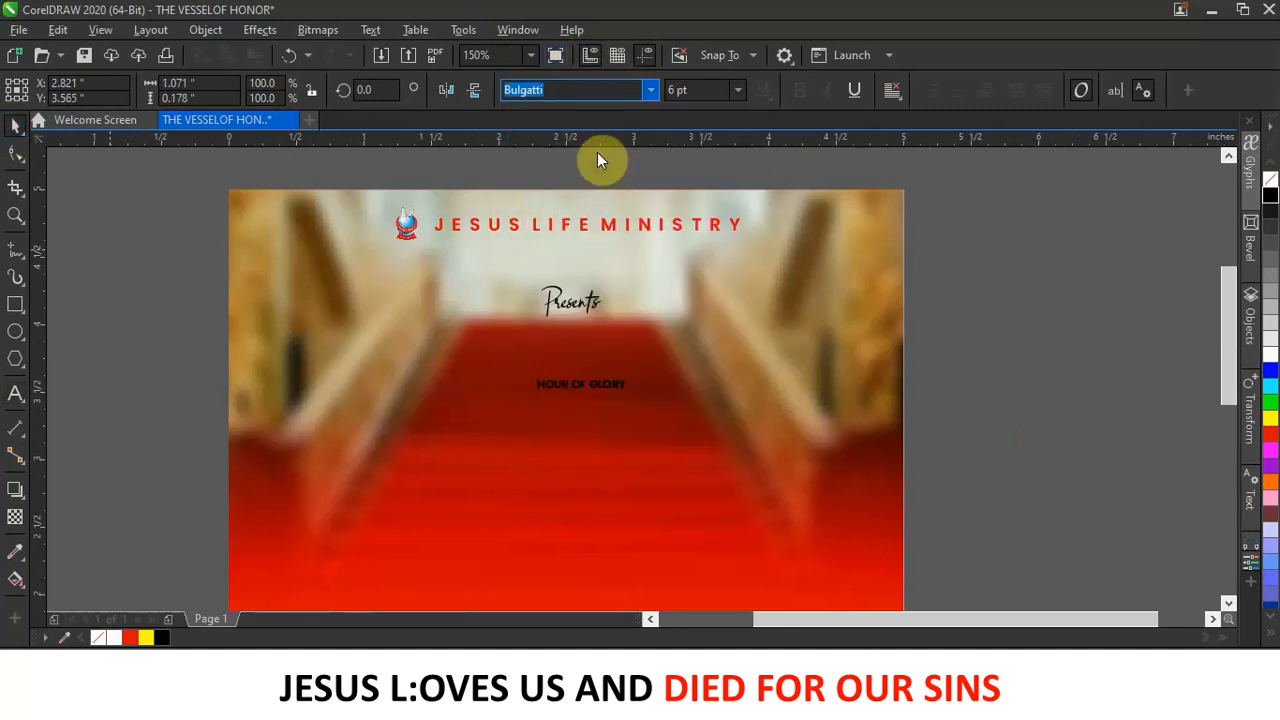
left_click(649, 91)
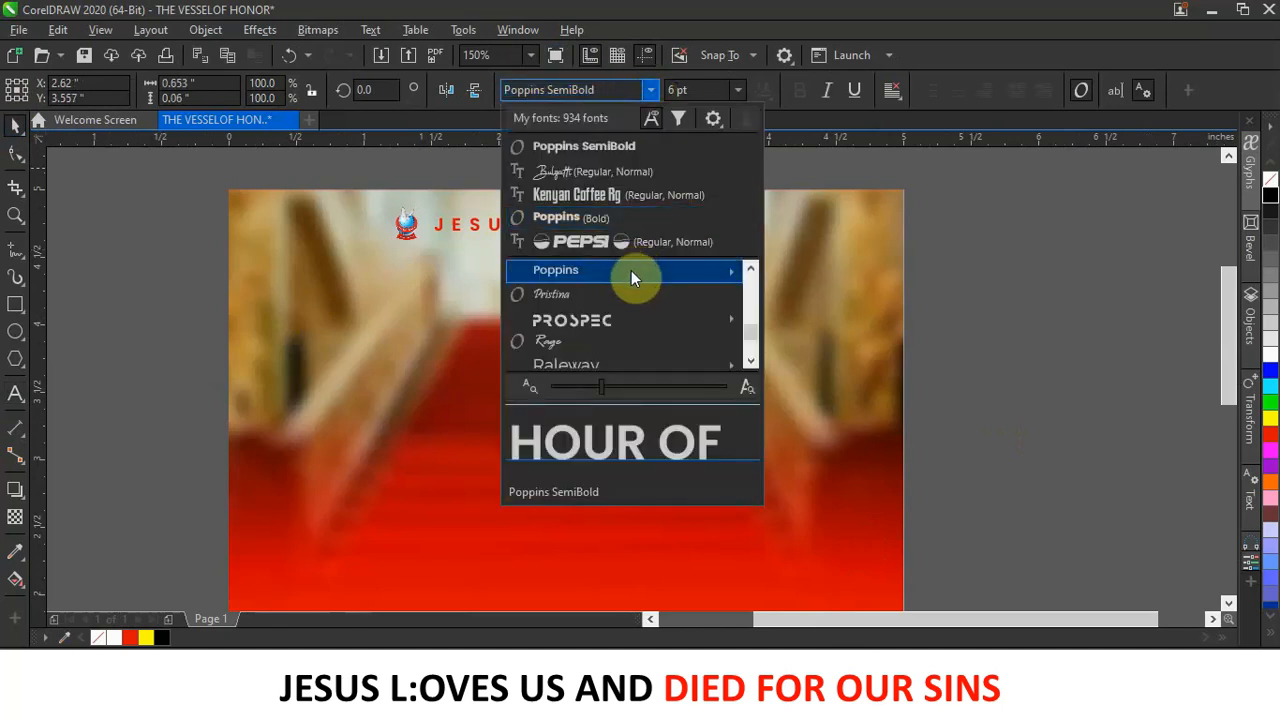
mouse_move(731, 270)
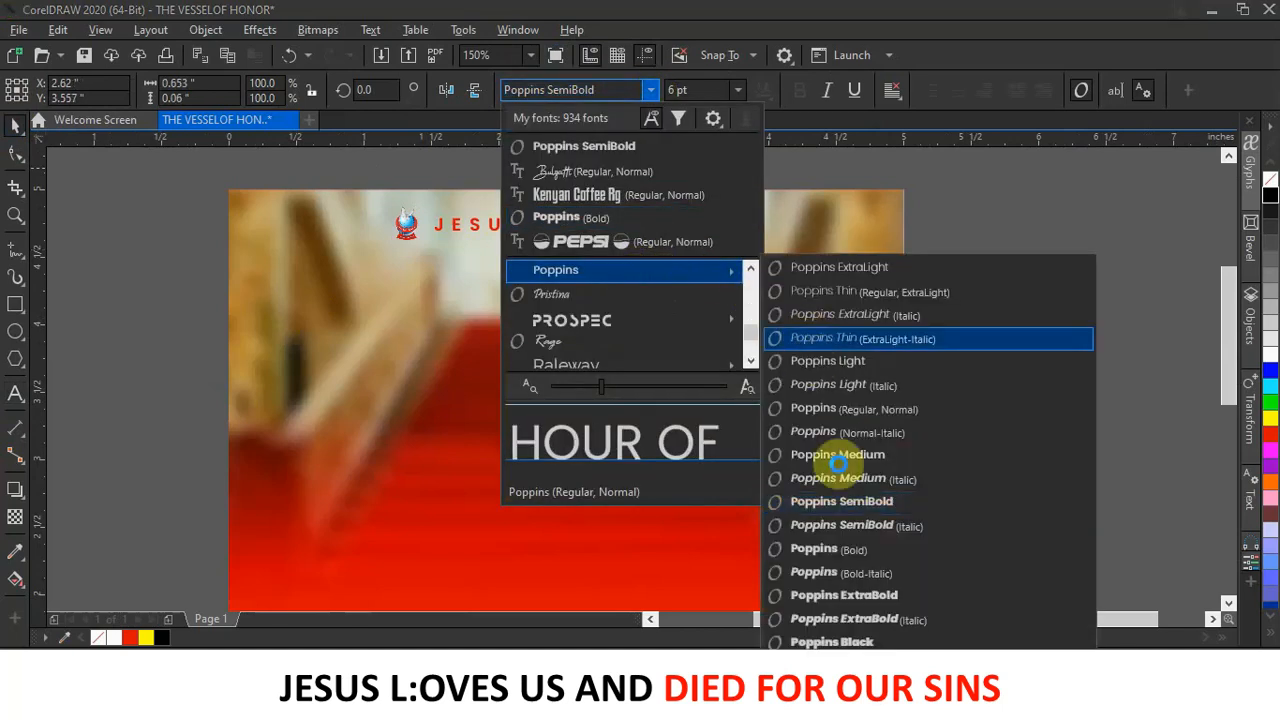
left_click(859, 558)
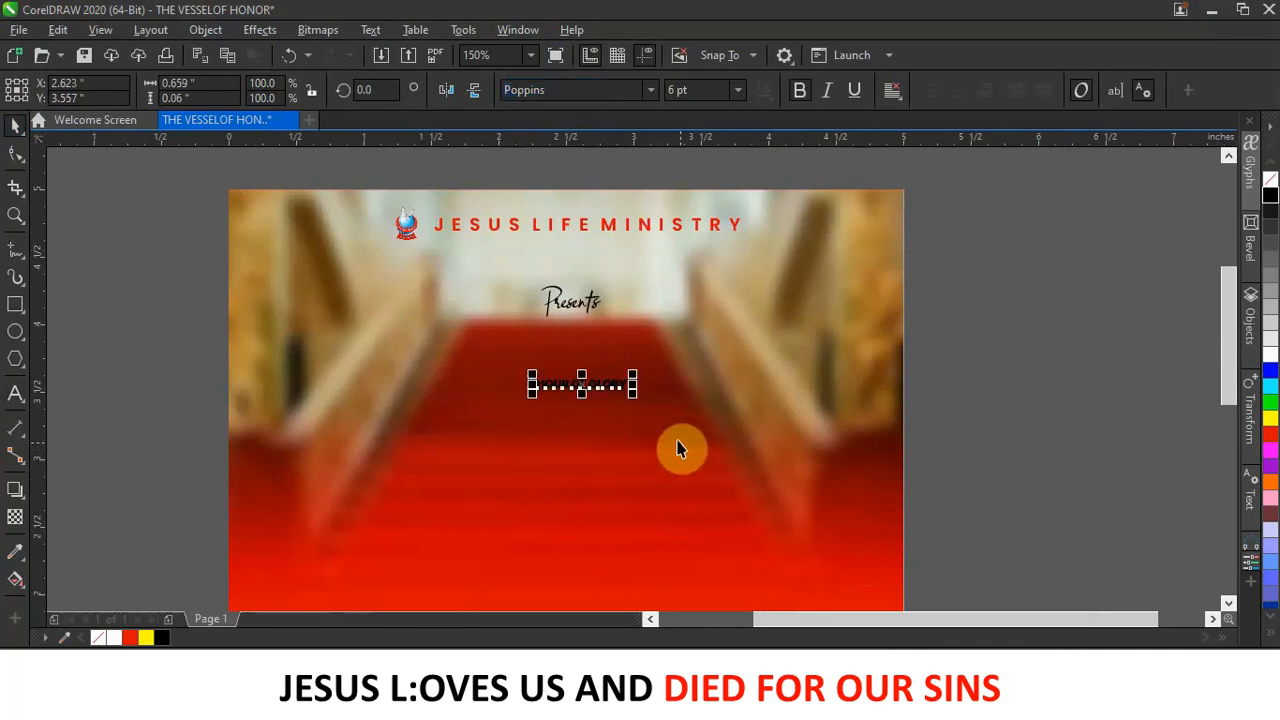
Make HOUR OF GLORY white, size it to about 15.6 pt, and centre it under Presents.
left_click(1270, 352)
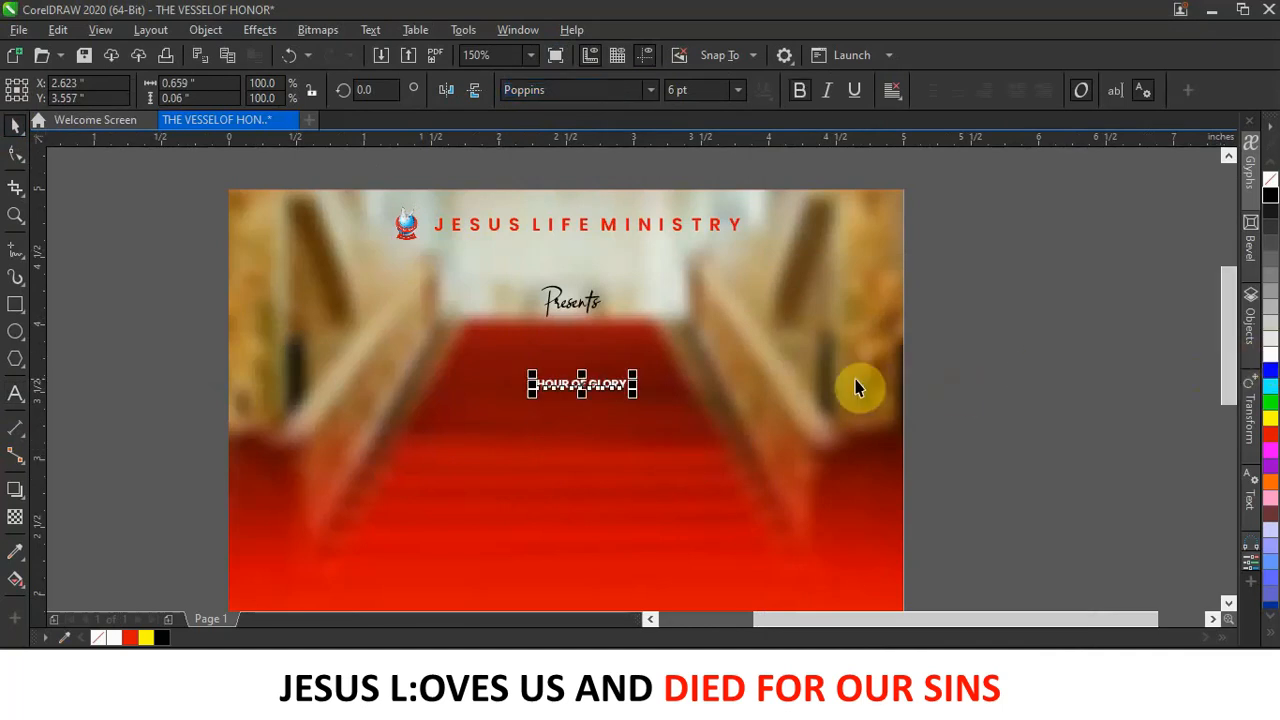
left_click_drag(635, 377, 820, 337)
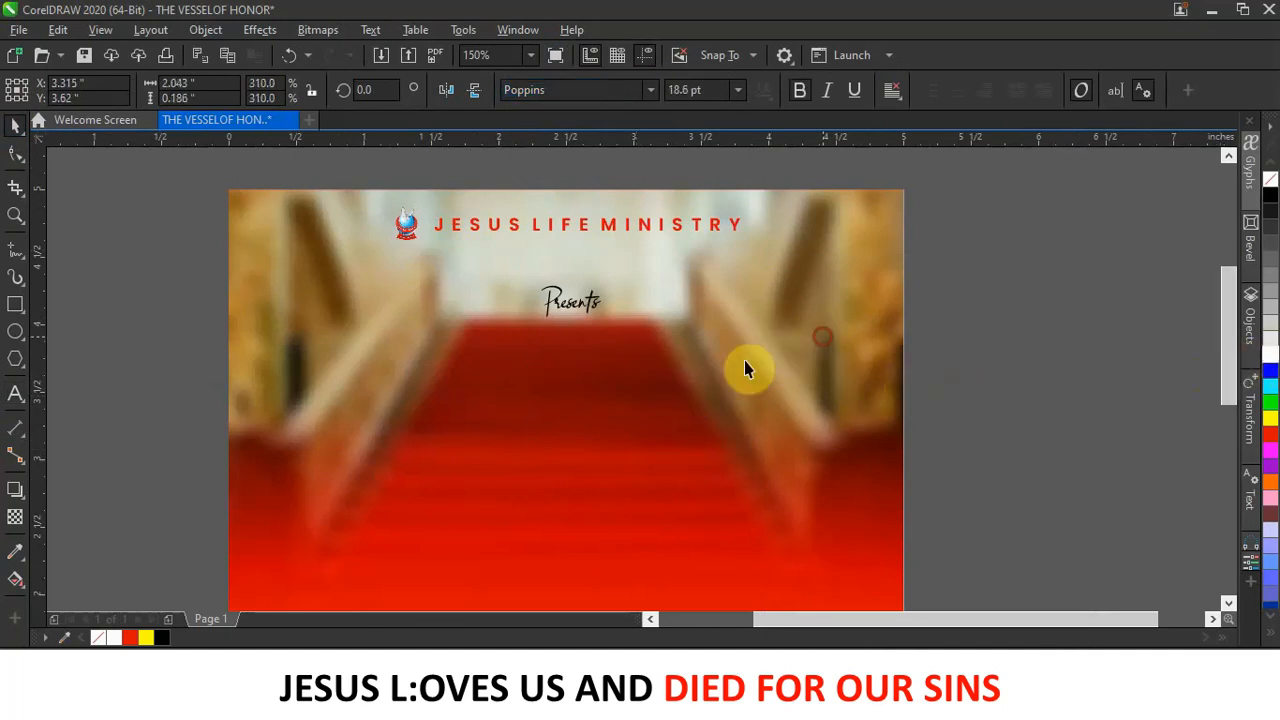
left_click_drag(677, 374, 571, 355)
mouse_move(713, 345)
left_mouse_down()
mouse_move(714, 334)
mouse_move(696, 338)
left_mouse_up()
left_click_drag(591, 362, 600, 346)
left_click(586, 304)
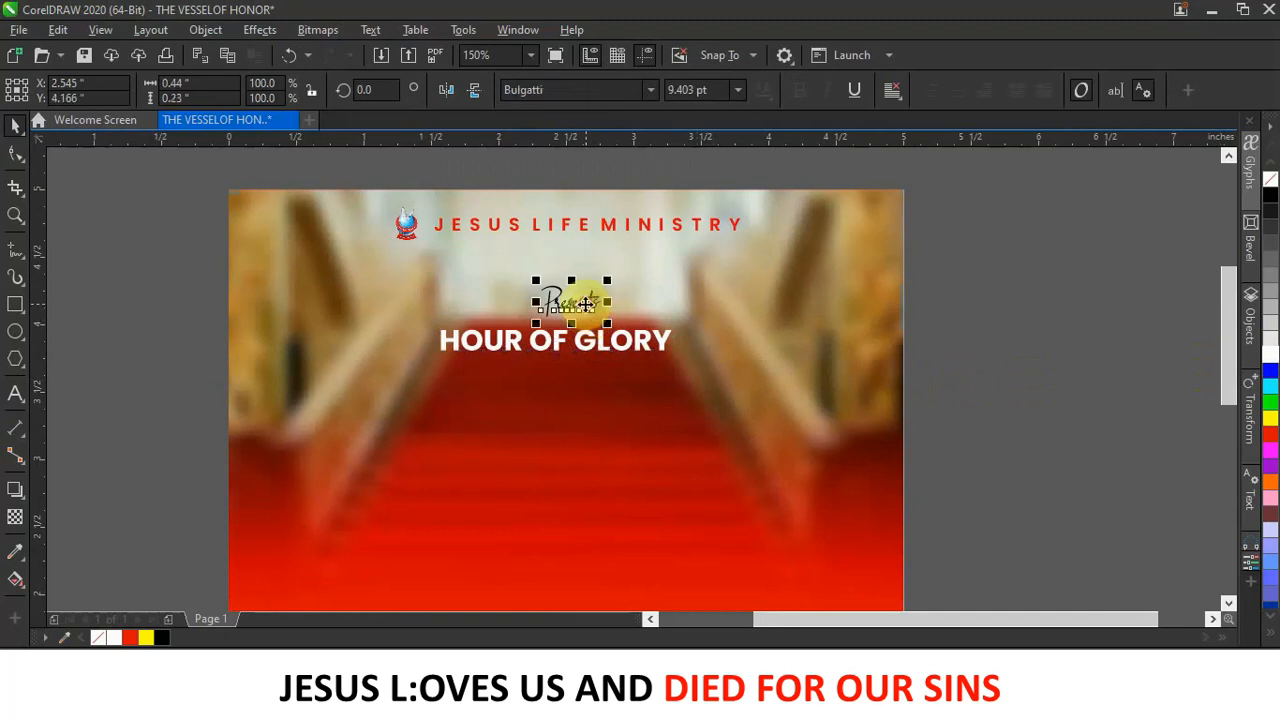
left_click(988, 324)
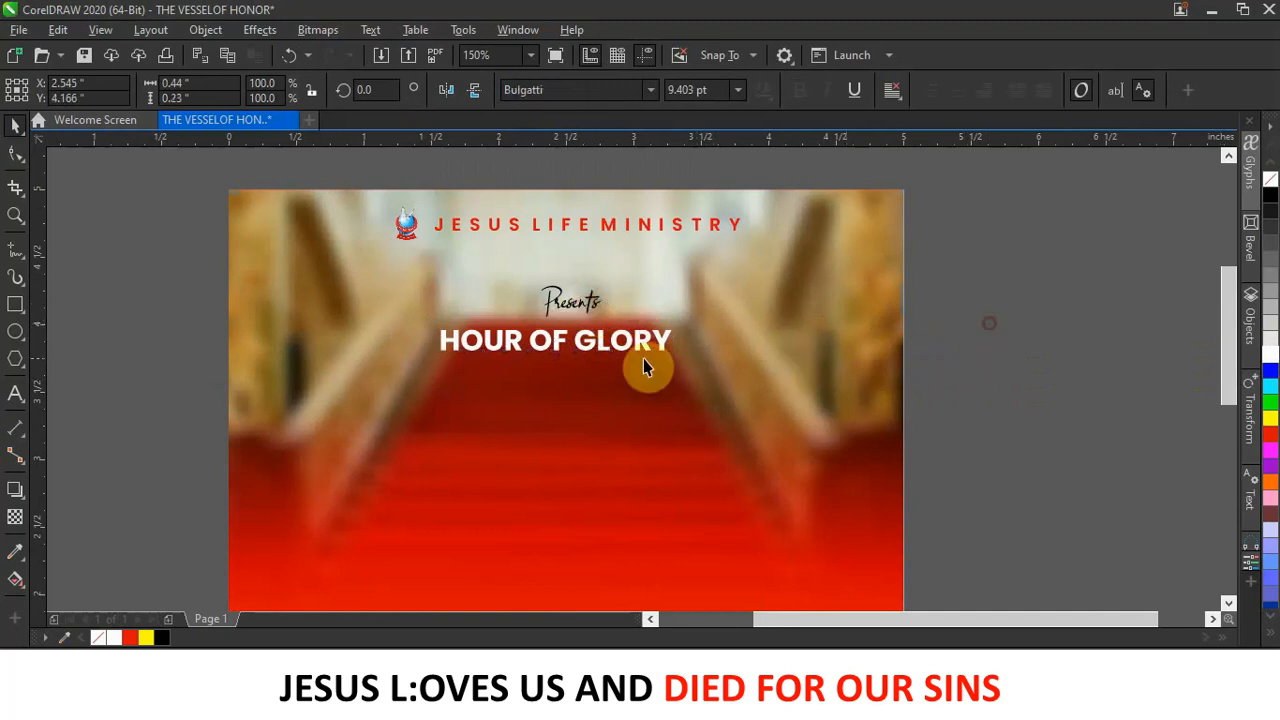
left_click_drag(560, 342, 567, 393)
Copy Presents below the title, retype it as 'Theme', and enlarge it to about 13.9 pt.
left_click(571, 308)
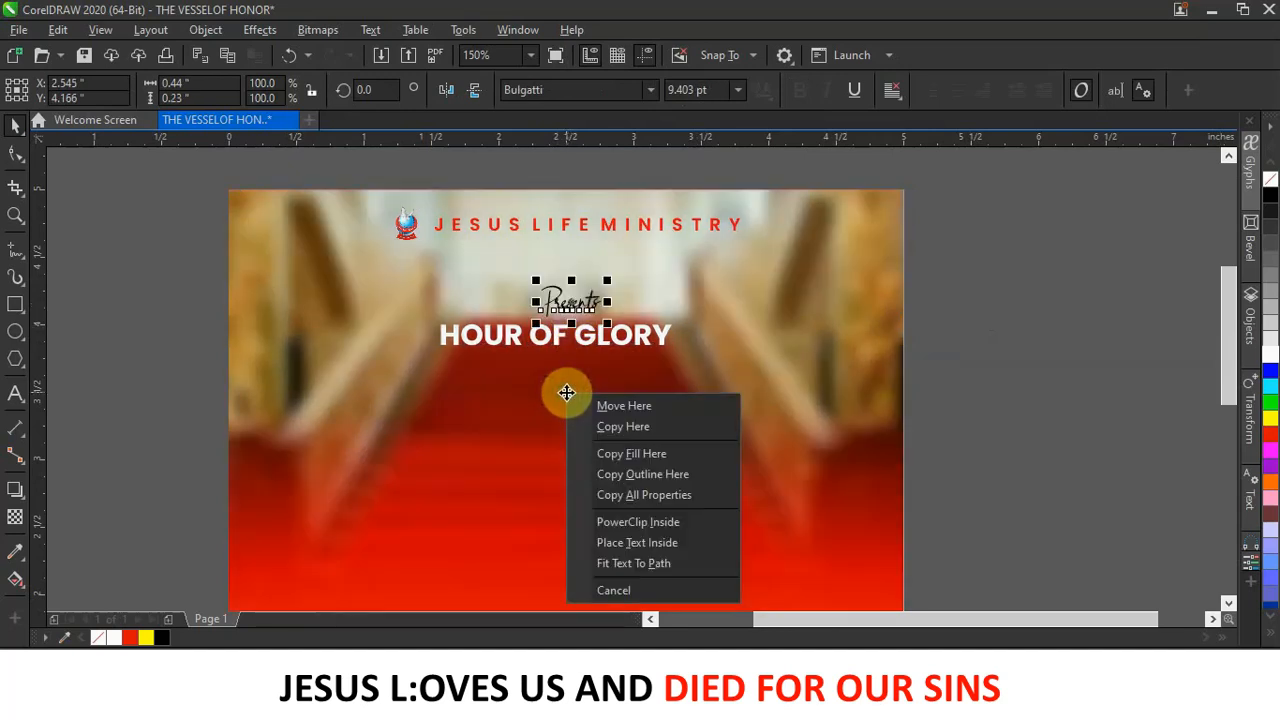
left_click(659, 428)
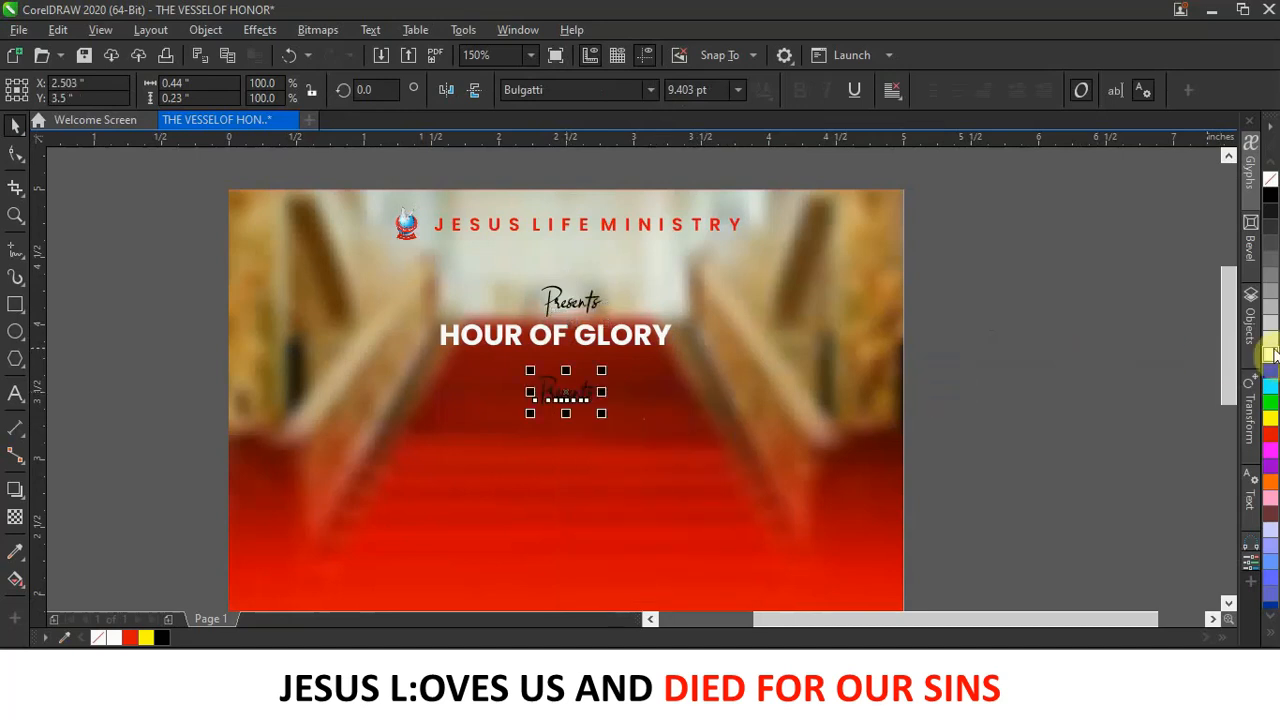
left_click(590, 393)
double_click(590, 393)
double_click(590, 393)
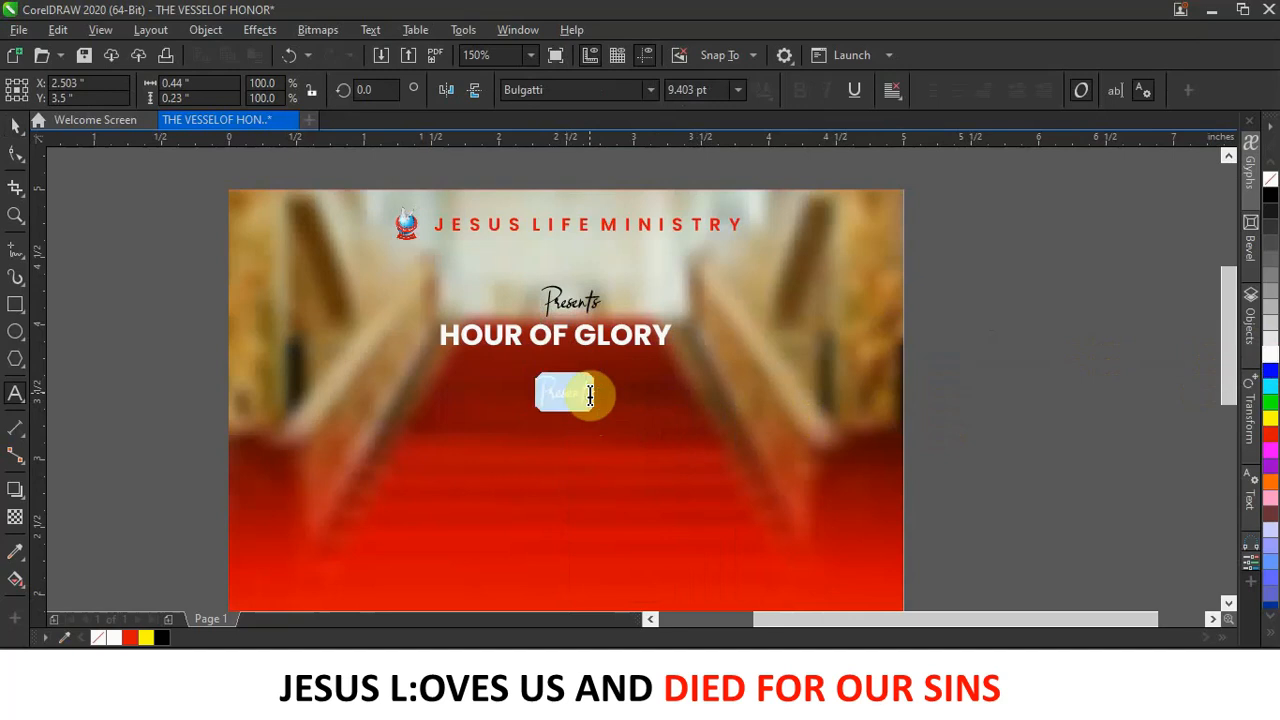
type("Theme")
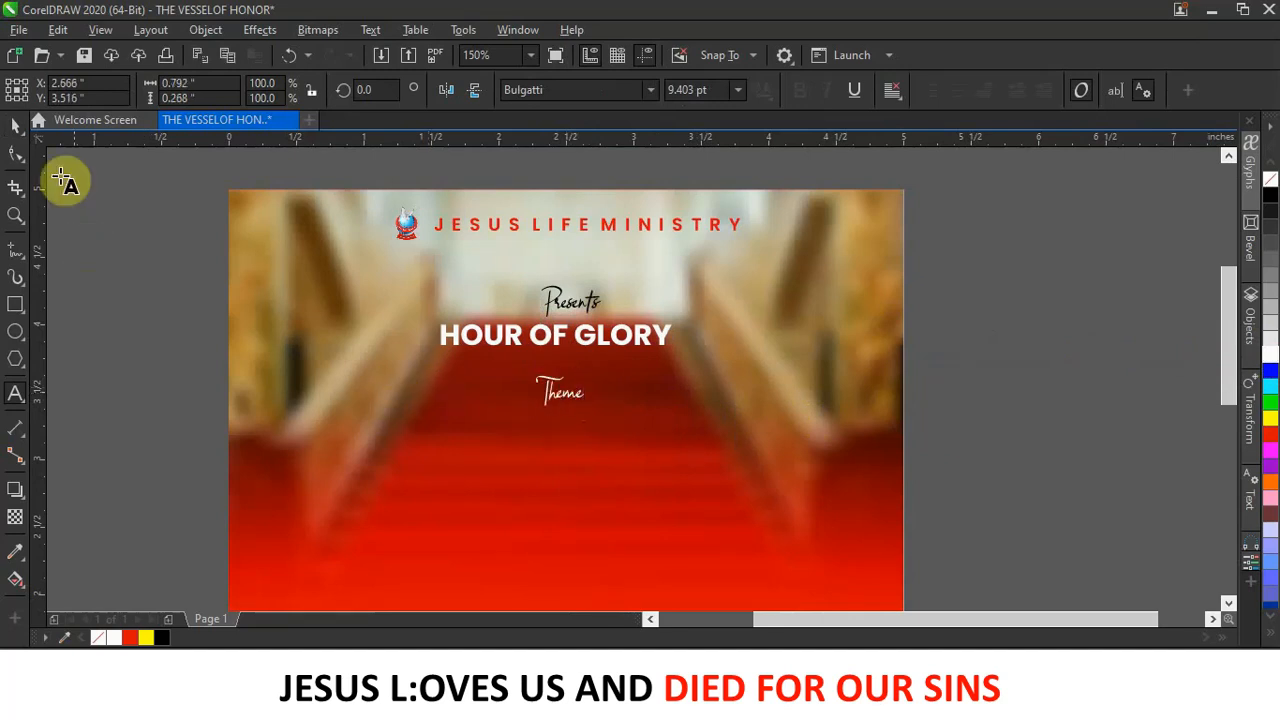
left_click(15, 125)
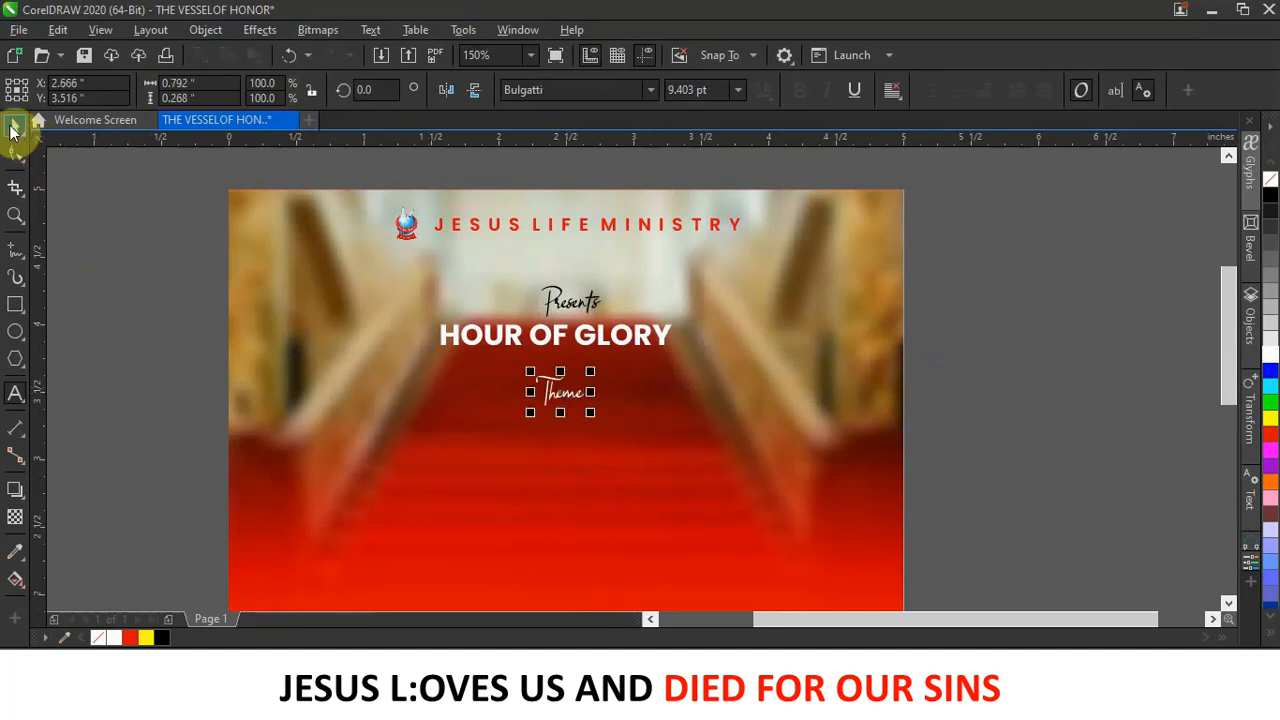
left_click_drag(588, 410, 558, 400)
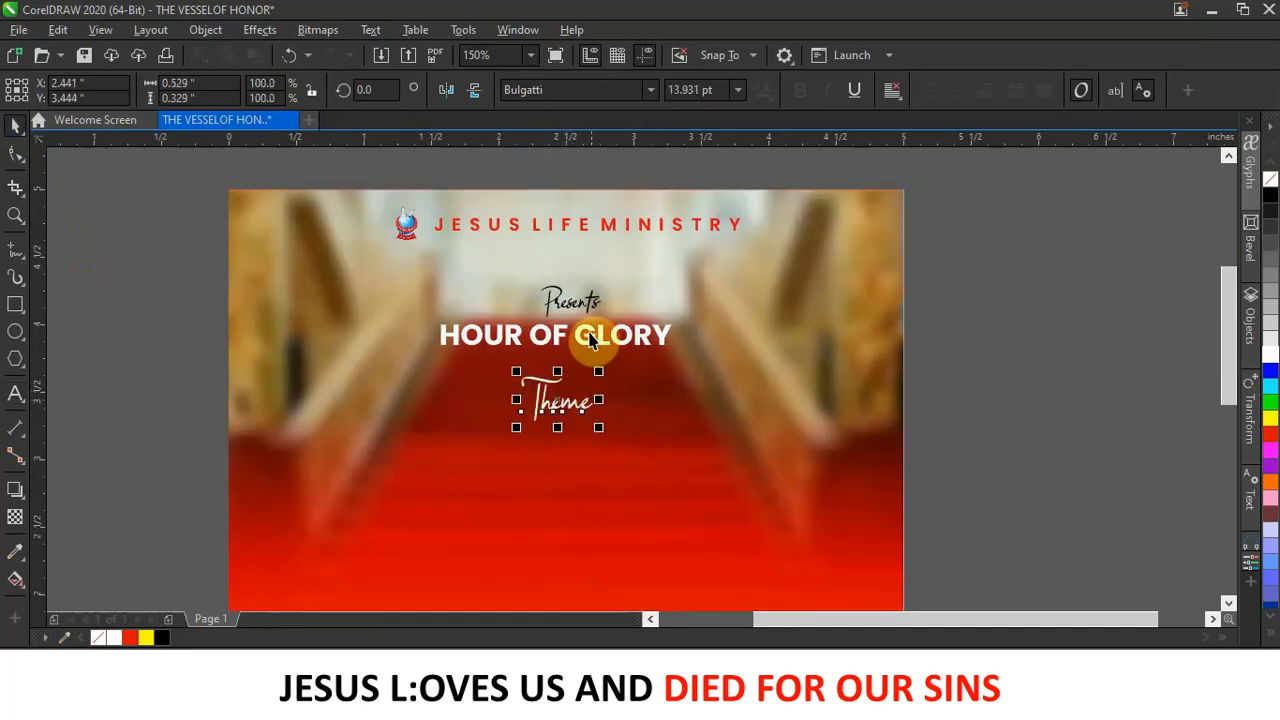
Copy the HOUR OF GLORY title down below the Theme line.
left_click(582, 340)
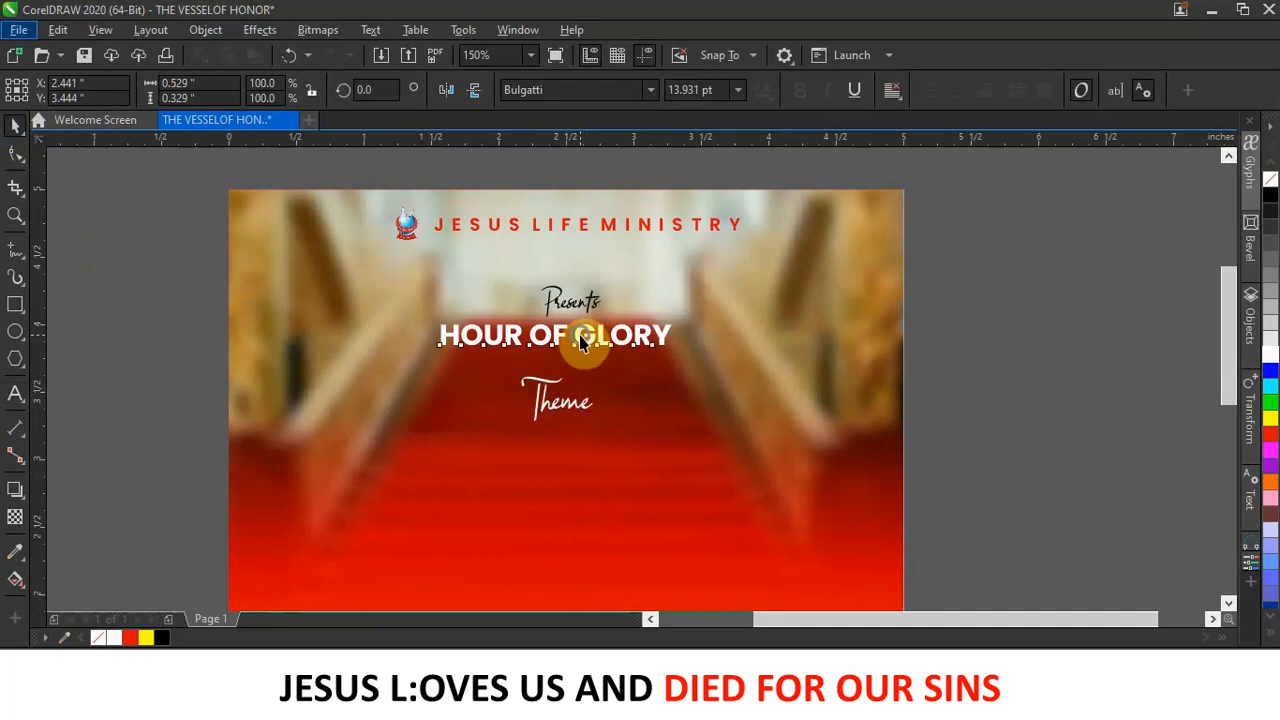
right_click(580, 336)
left_click(551, 343)
left_click_drag(551, 343, 547, 463)
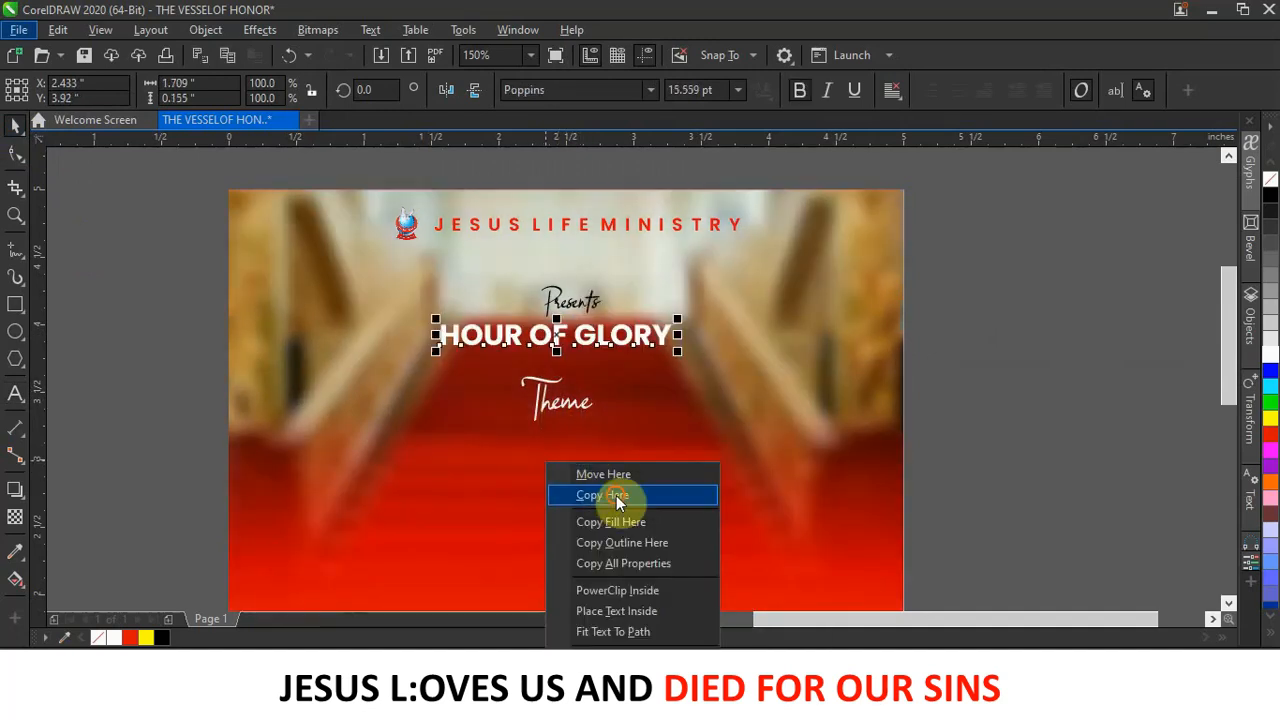
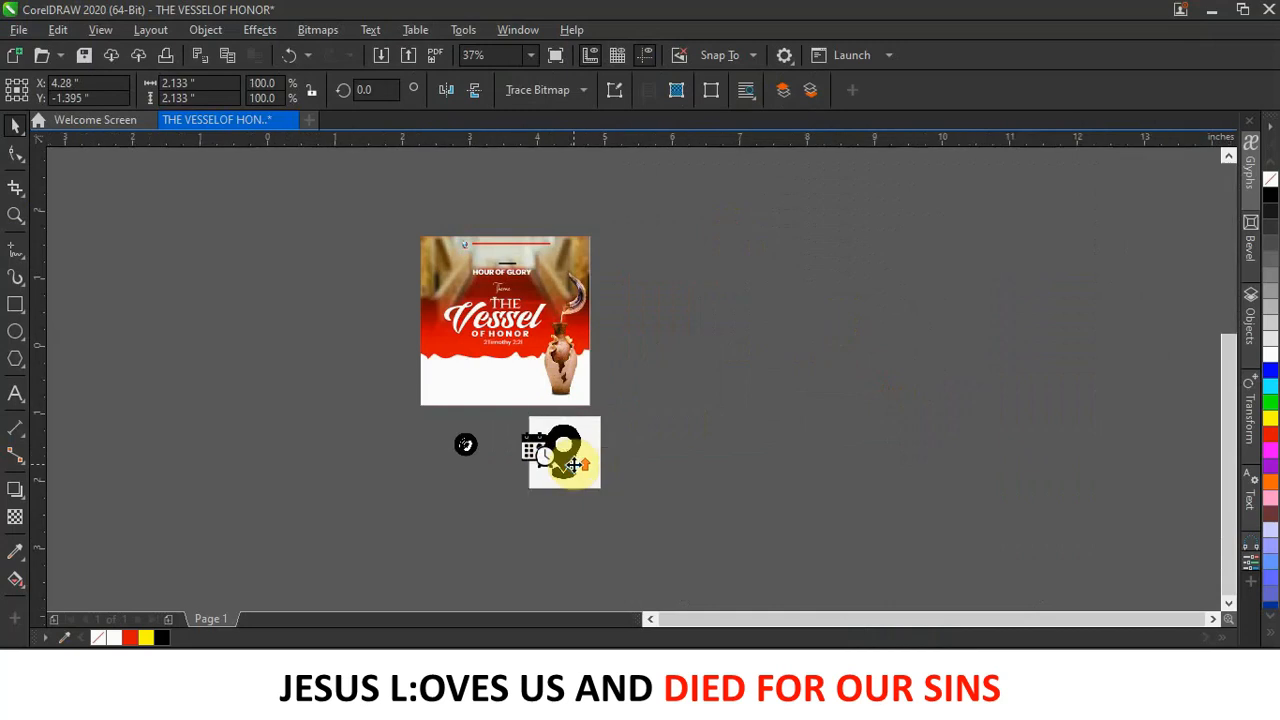
Shrink the phone icon to about 0.2 inch and move the calendar icon off the location pin.
left_click(362, 418)
scroll(390, 318, "up", 2)
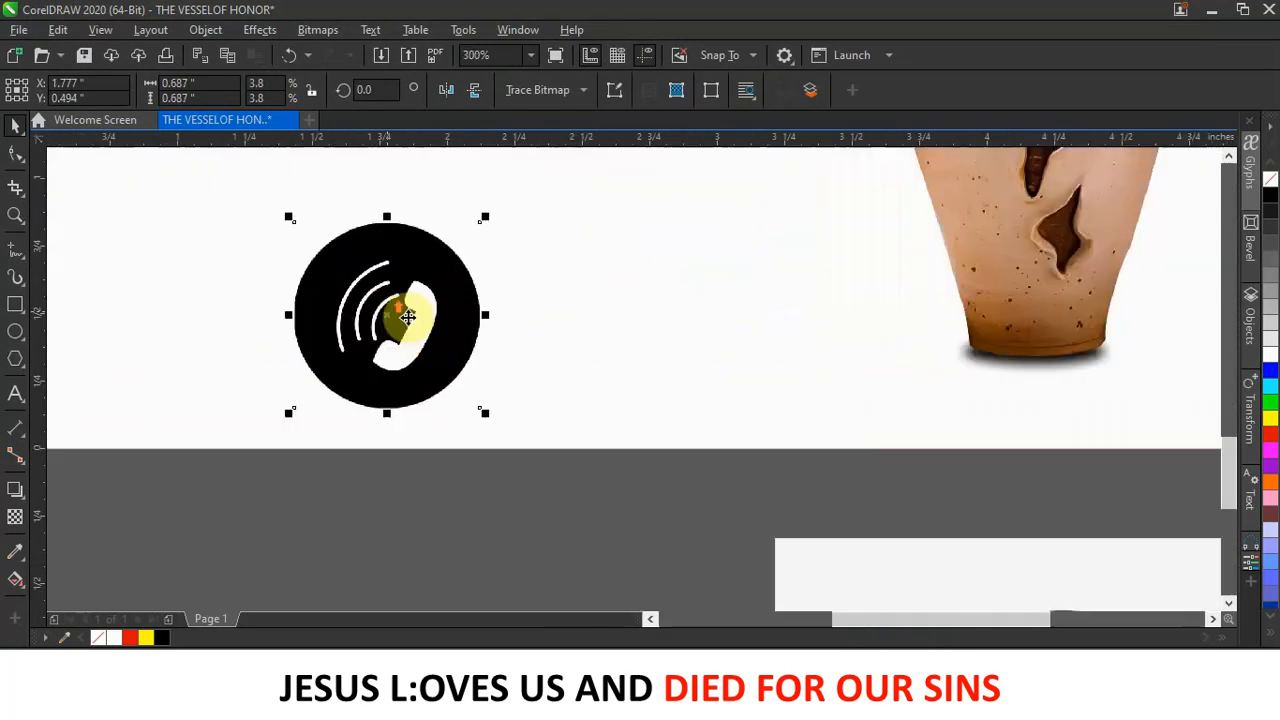
left_click_drag(484, 411, 388, 288)
scroll(380, 282, "down", 2)
left_click_drag(624, 500, 375, 466)
left_click(660, 457)
scroll(660, 455, "down", 2)
scroll(660, 455, "down", 1)
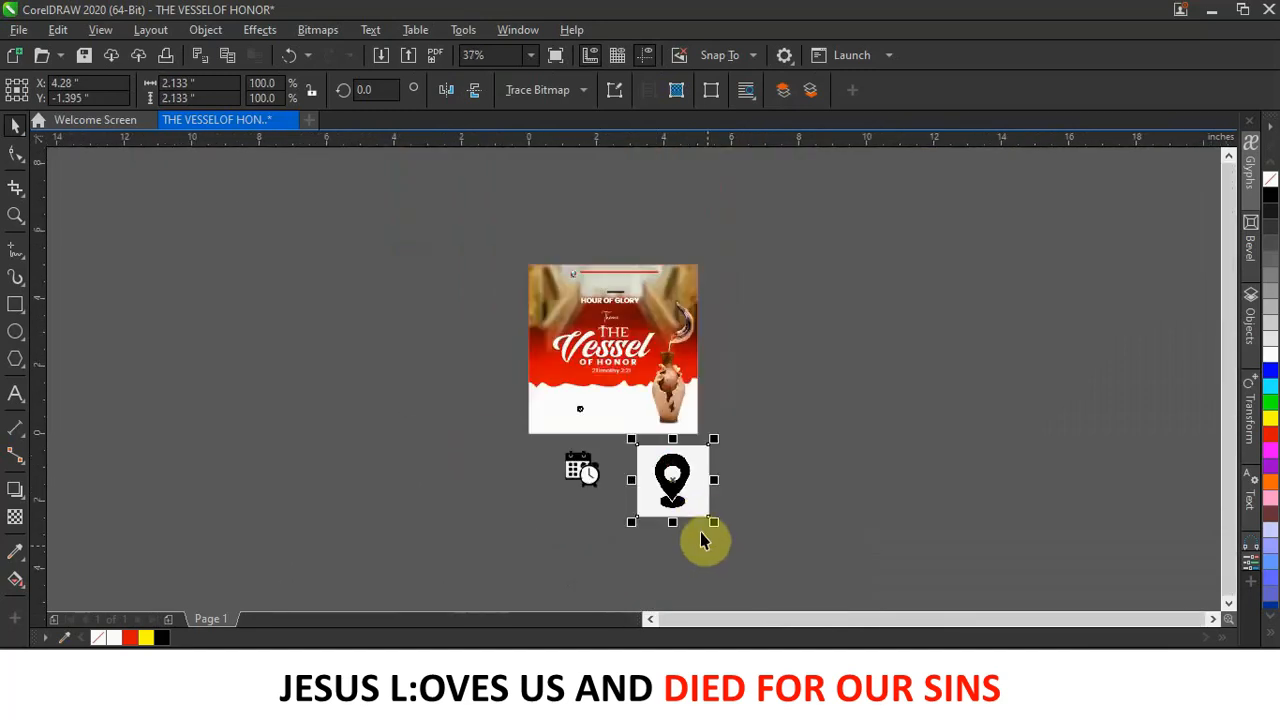
scroll(674, 480, "up", 2)
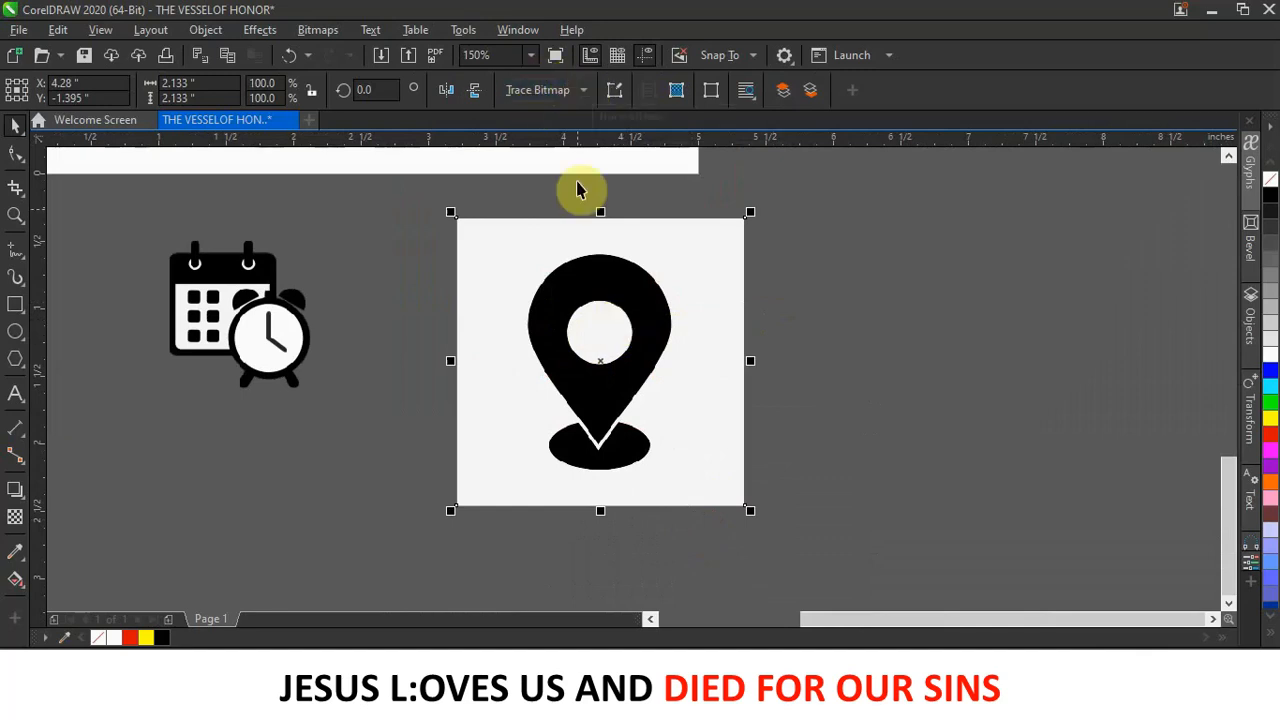
Trace the location pin bitmap with Outline Trace > Line Art, move the vector aside, and delete the original.
left_click(583, 90)
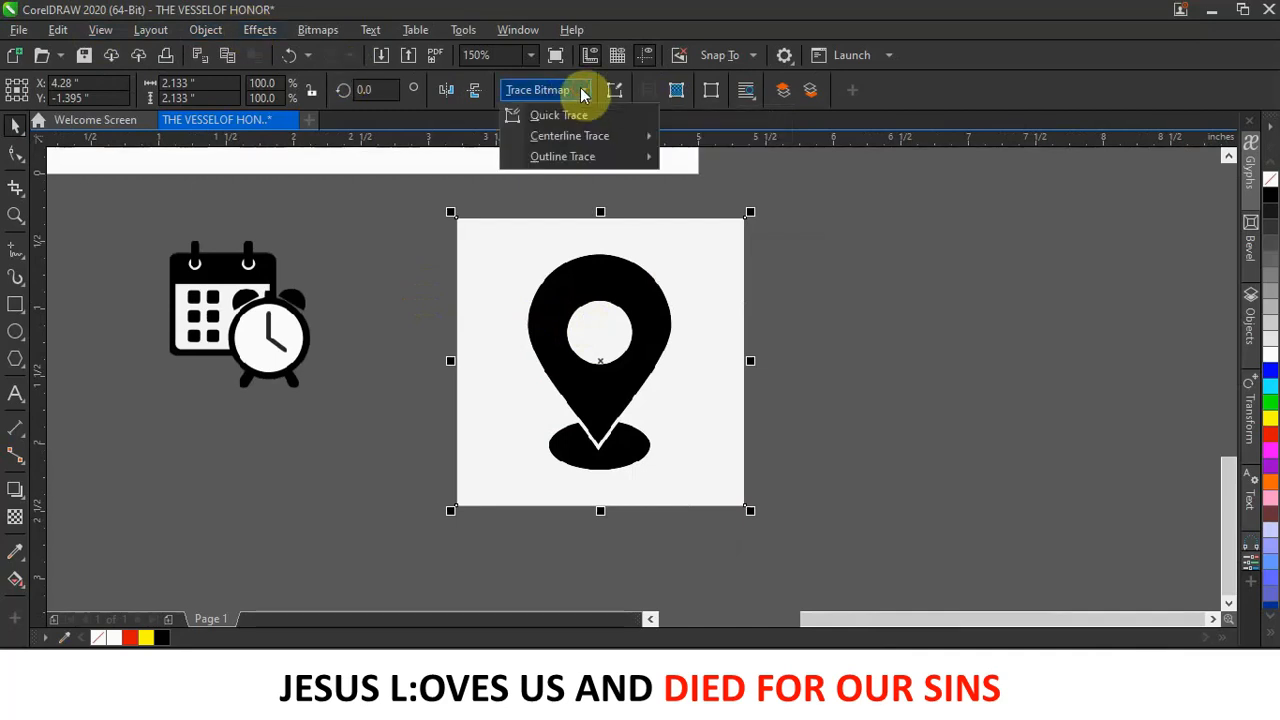
mouse_move(560, 167)
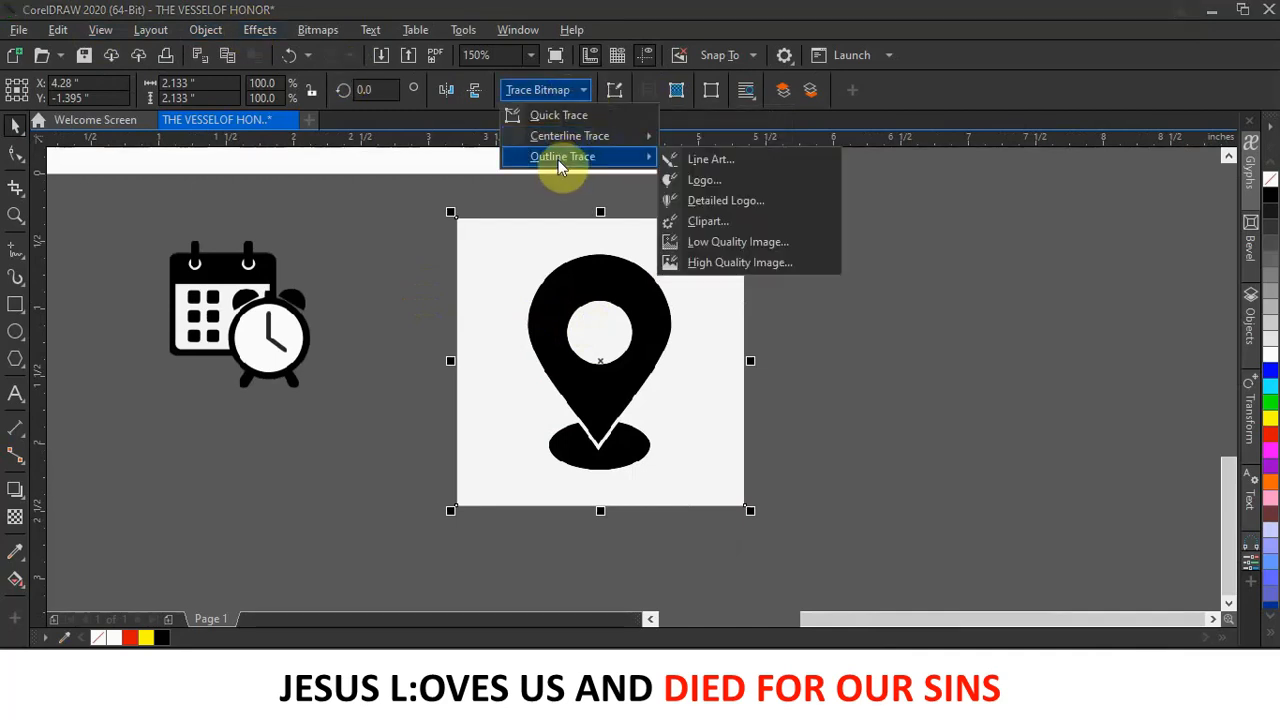
left_click(716, 160)
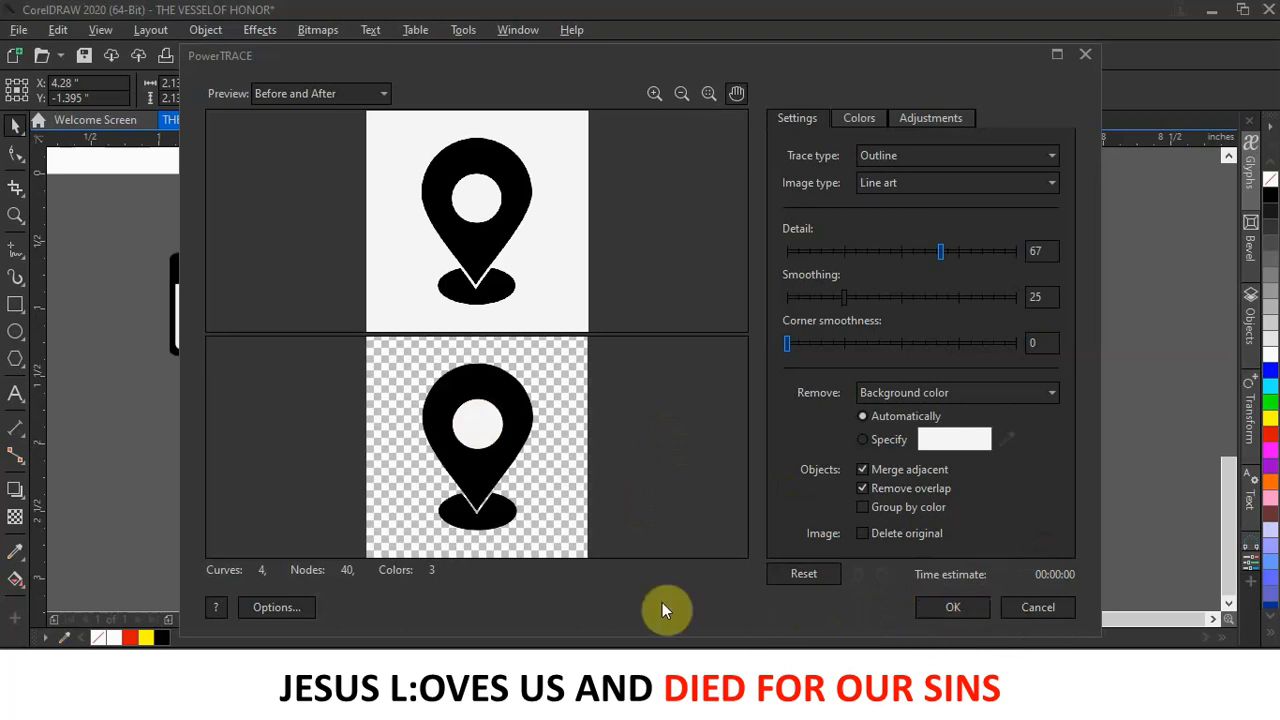
left_click(955, 608)
left_click_drag(634, 343, 944, 326)
left_click(686, 371)
key("Delete")
left_click(865, 358)
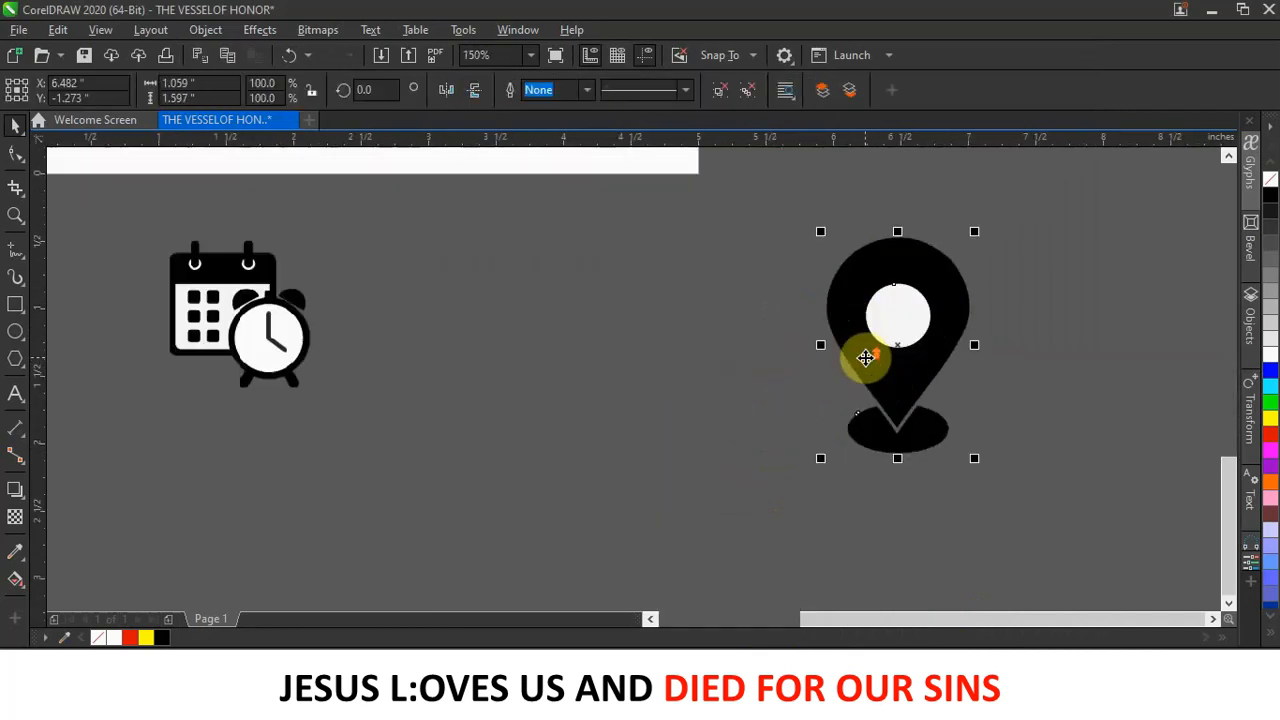
Shrink the traced pin and the calendar icon and place both onto the flyer's white area.
left_click(700, 288)
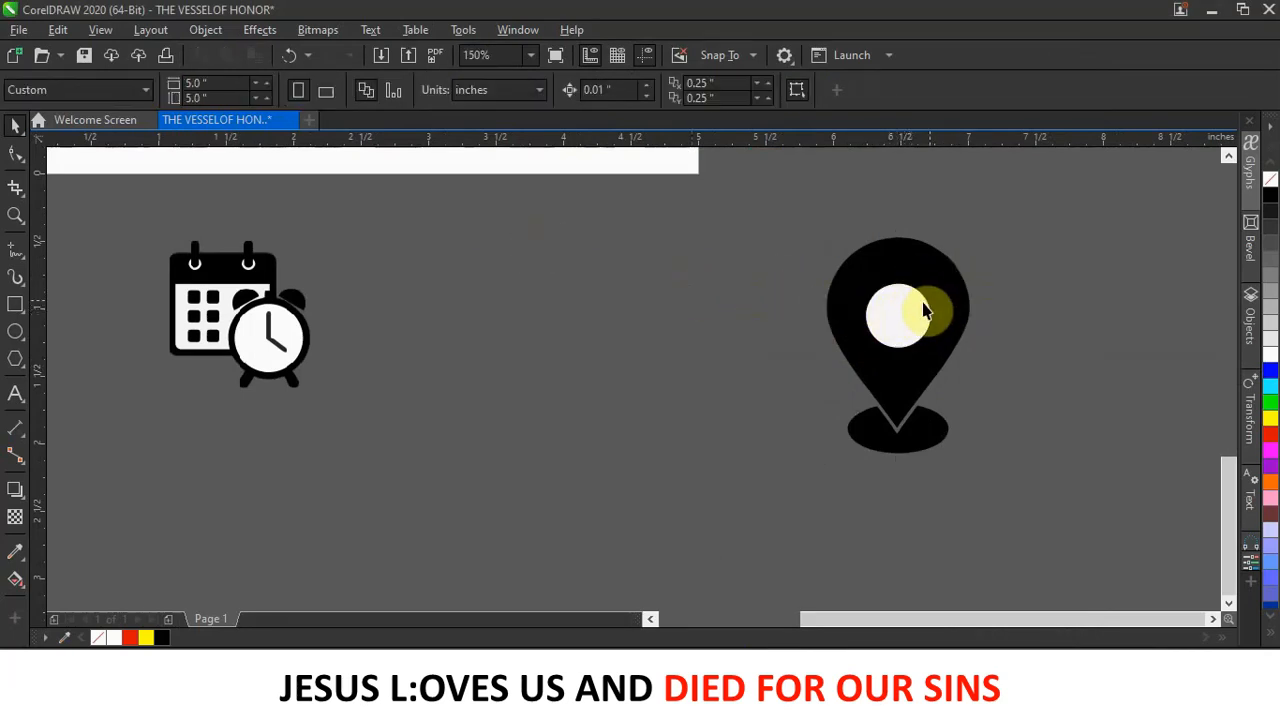
left_click(919, 298)
scroll(919, 298, "down", 2)
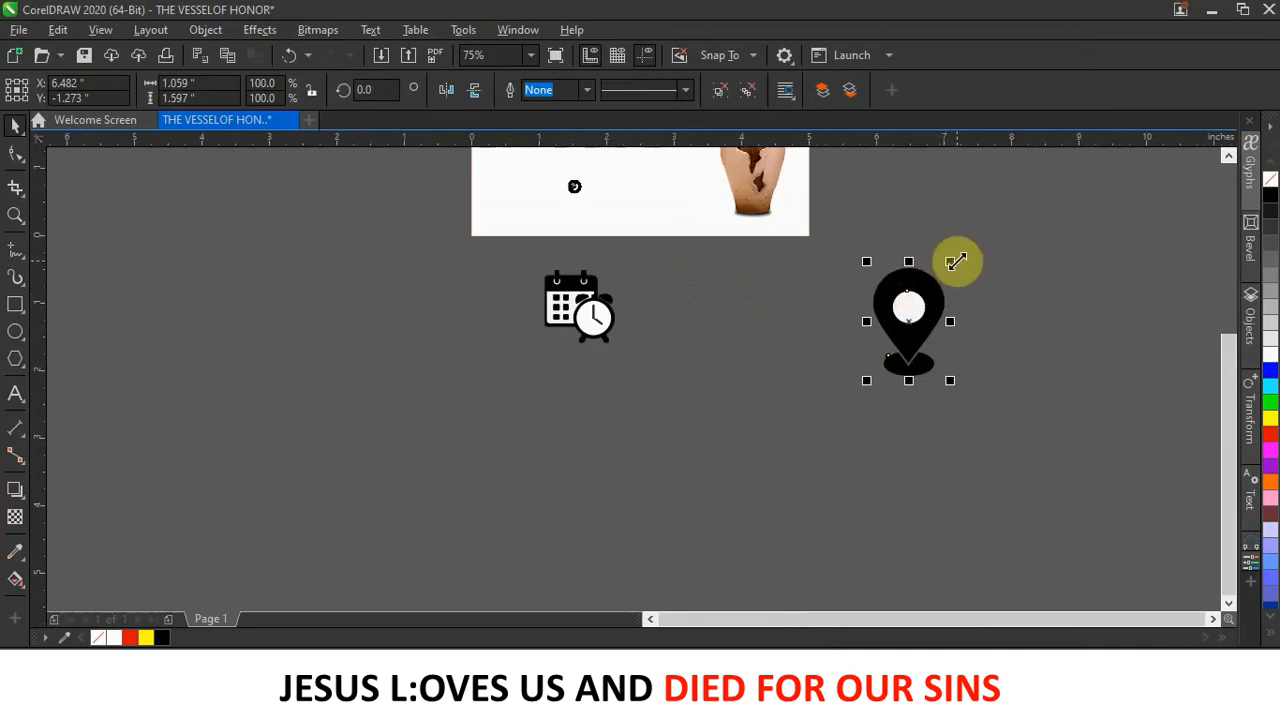
left_click_drag(955, 261, 652, 187)
left_click_drag(563, 294, 563, 200)
scroll(567, 178, "down", 4)
scroll(567, 178, "up", 6)
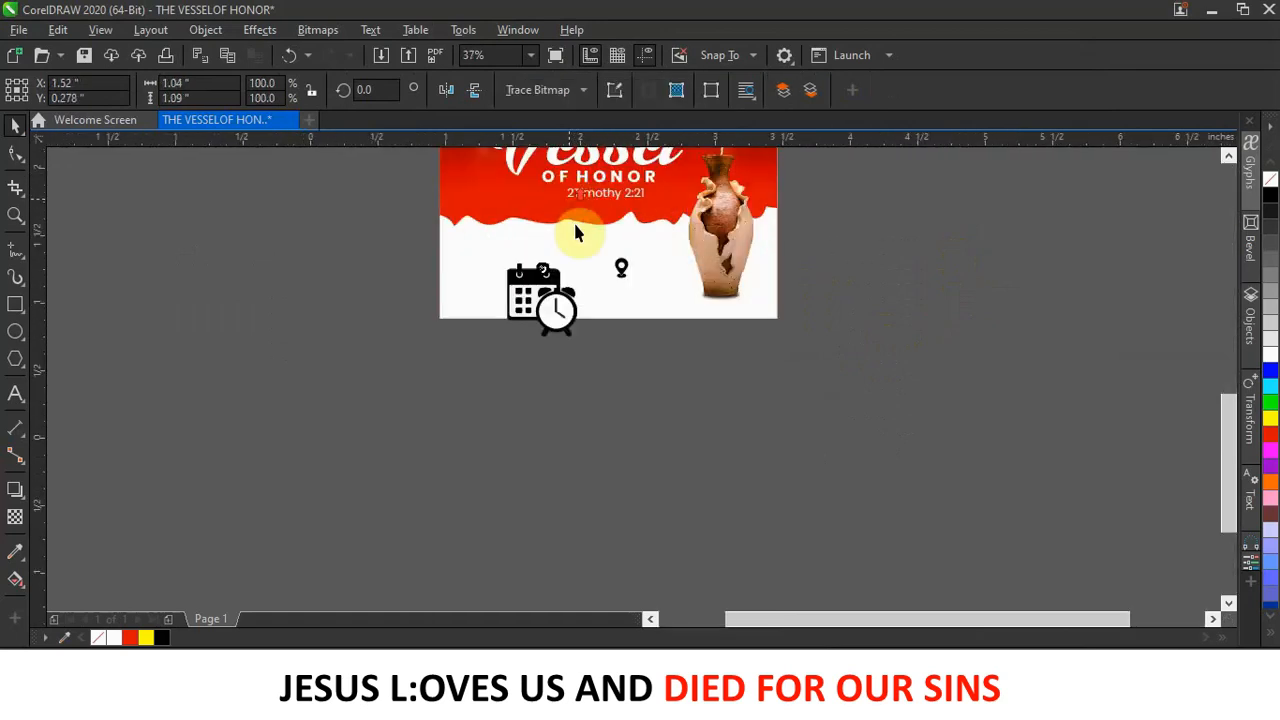
left_click_drag(590, 479, 525, 290)
scroll(513, 287, "up", 2)
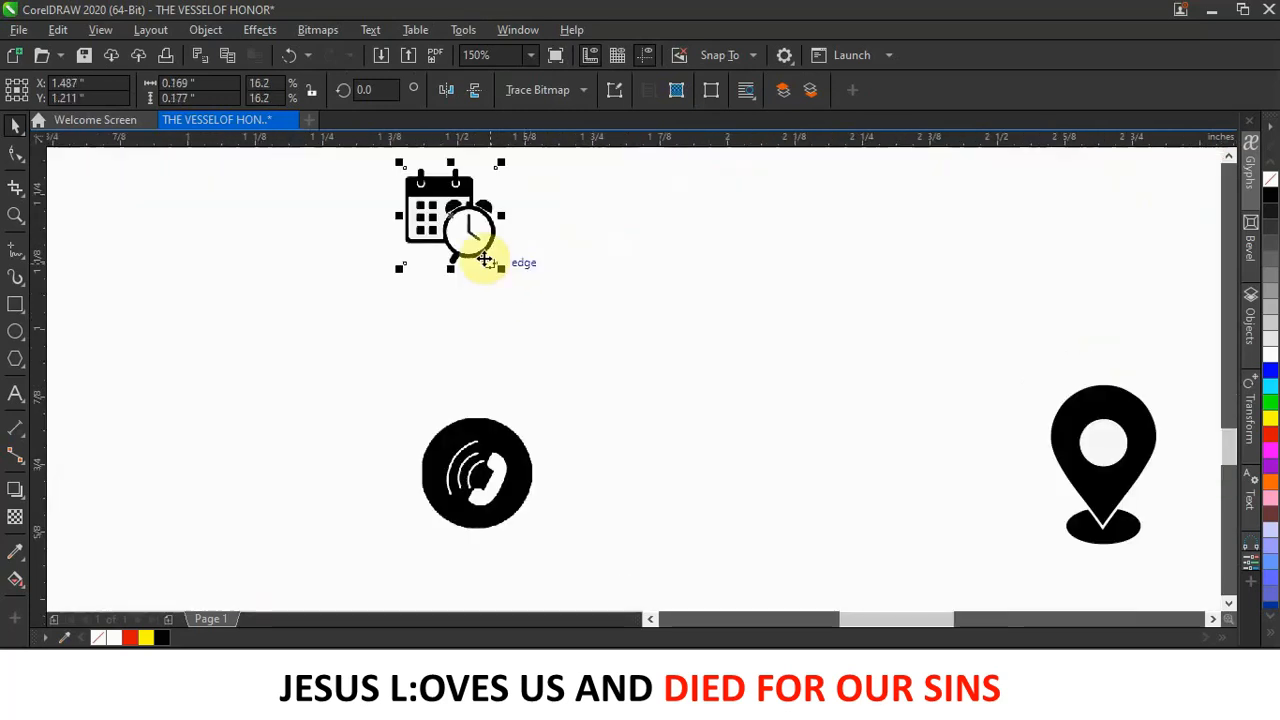
left_click_drag(452, 187, 472, 201)
scroll(528, 281, "down", 2)
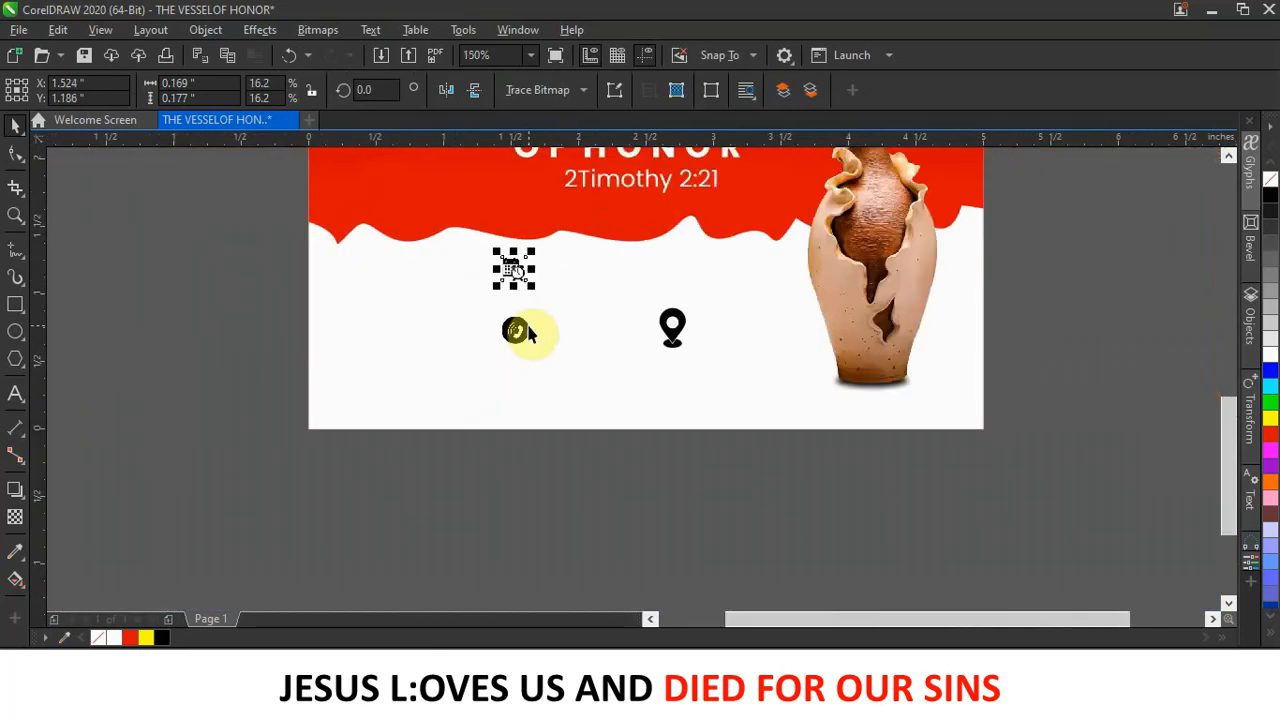
Stack the pin and a slightly smaller phone icon in a column under the calendar icon.
left_click_drag(530, 335, 549, 404)
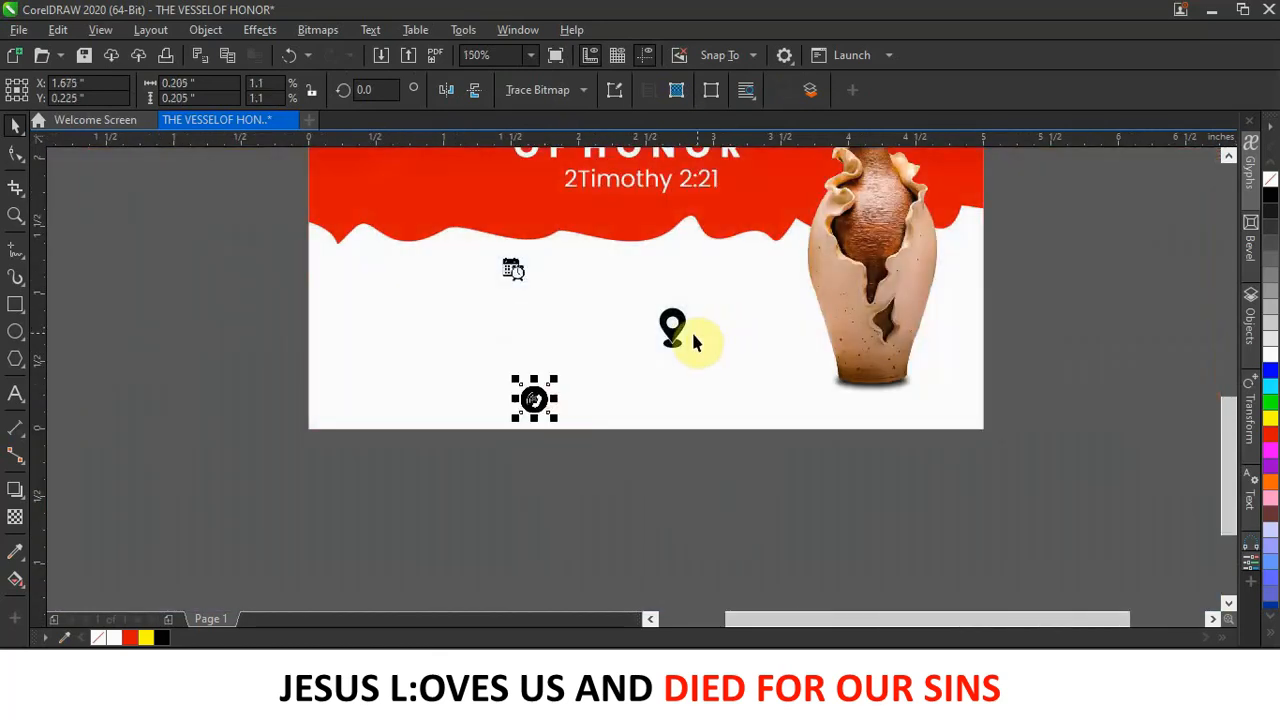
left_click_drag(670, 340, 524, 320)
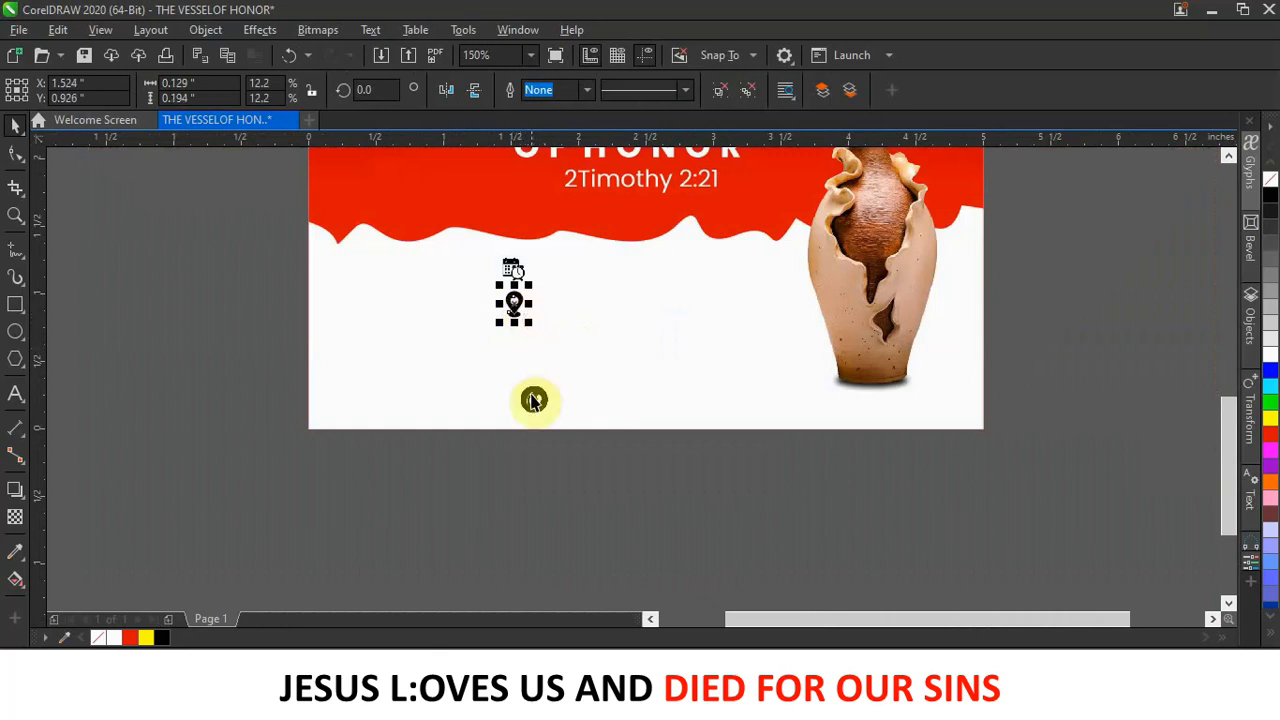
left_click_drag(532, 397, 534, 344)
scroll(540, 345, "up", 3)
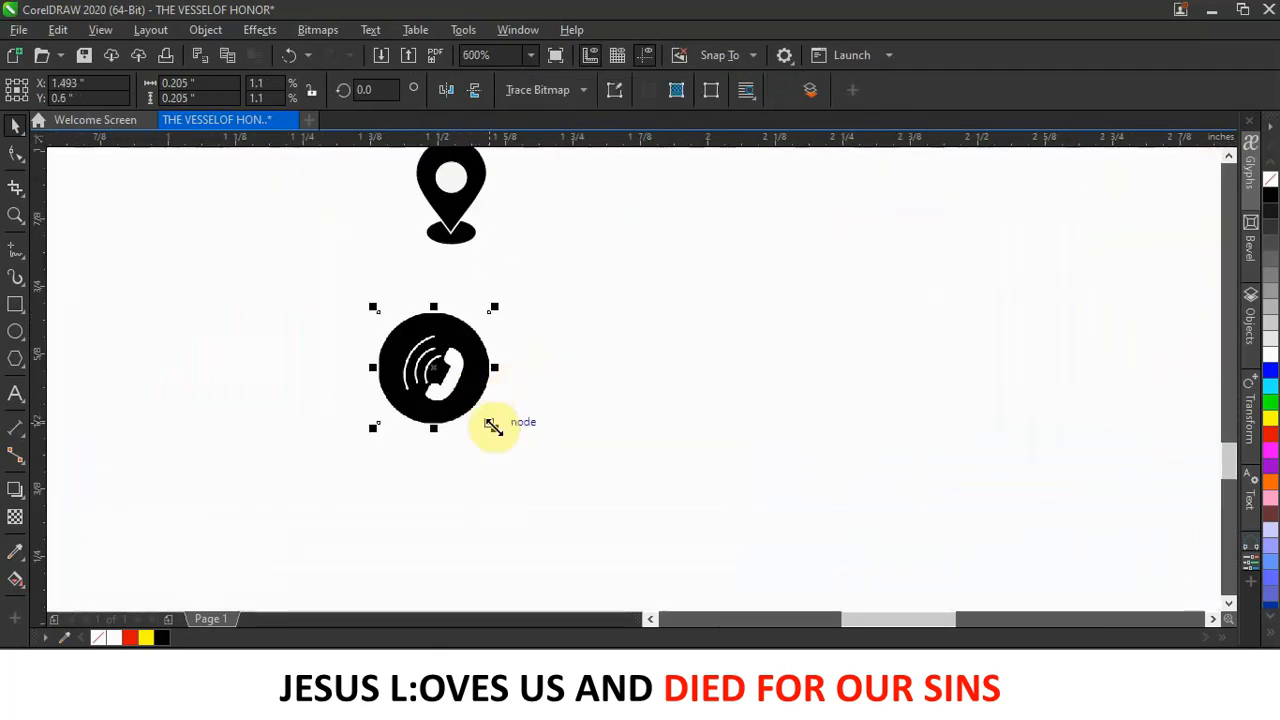
left_click_drag(495, 428, 470, 398)
scroll(500, 400, "down", 2)
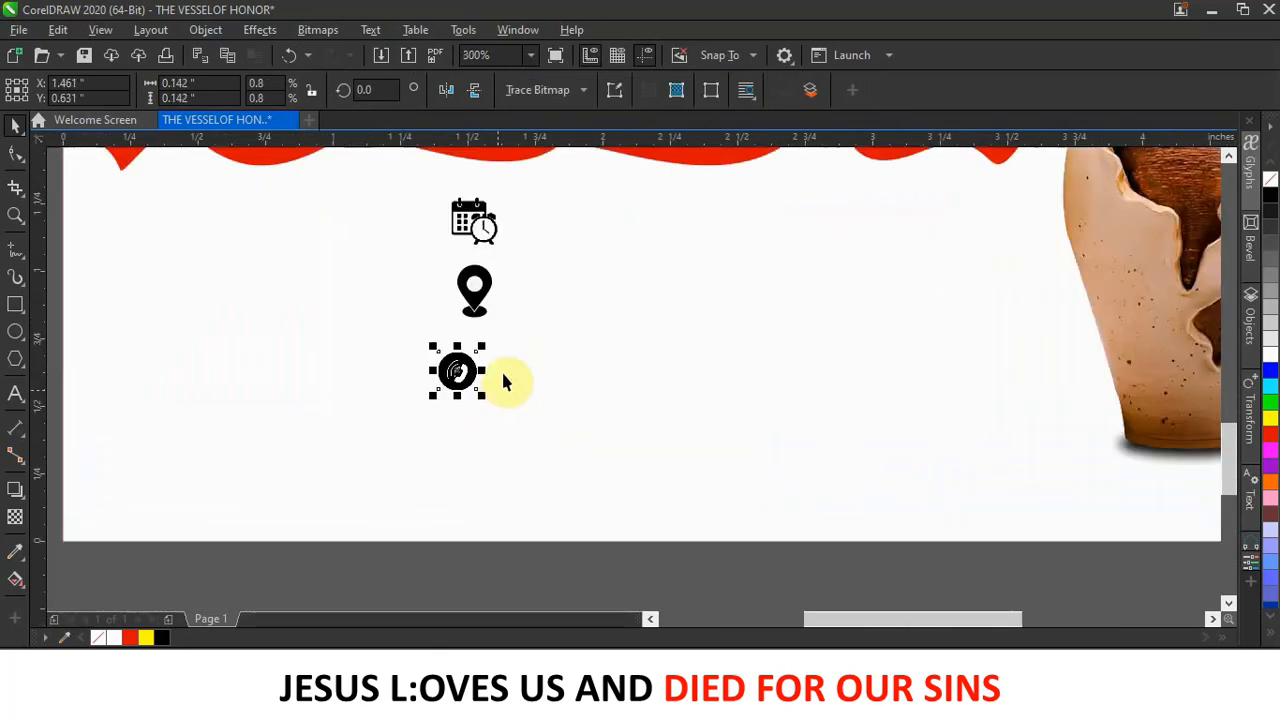
left_click_drag(478, 313, 467, 316)
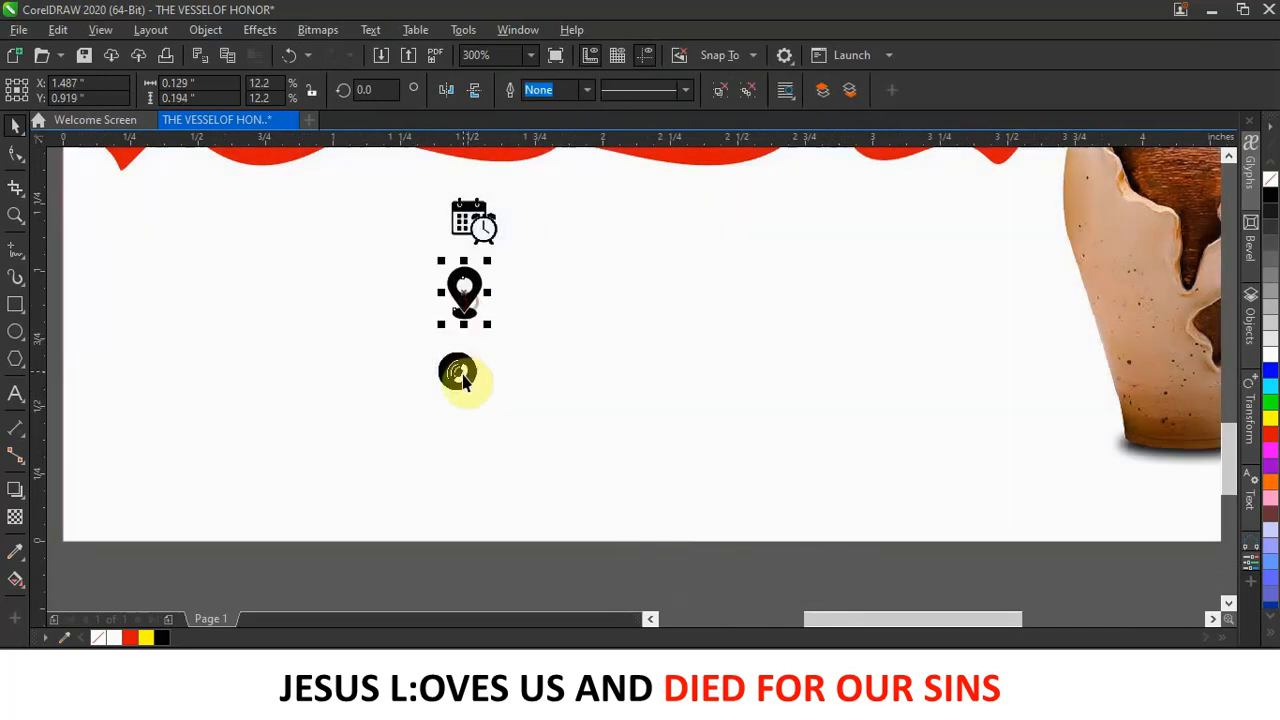
left_click(460, 375)
left_click_drag(463, 375, 473, 394)
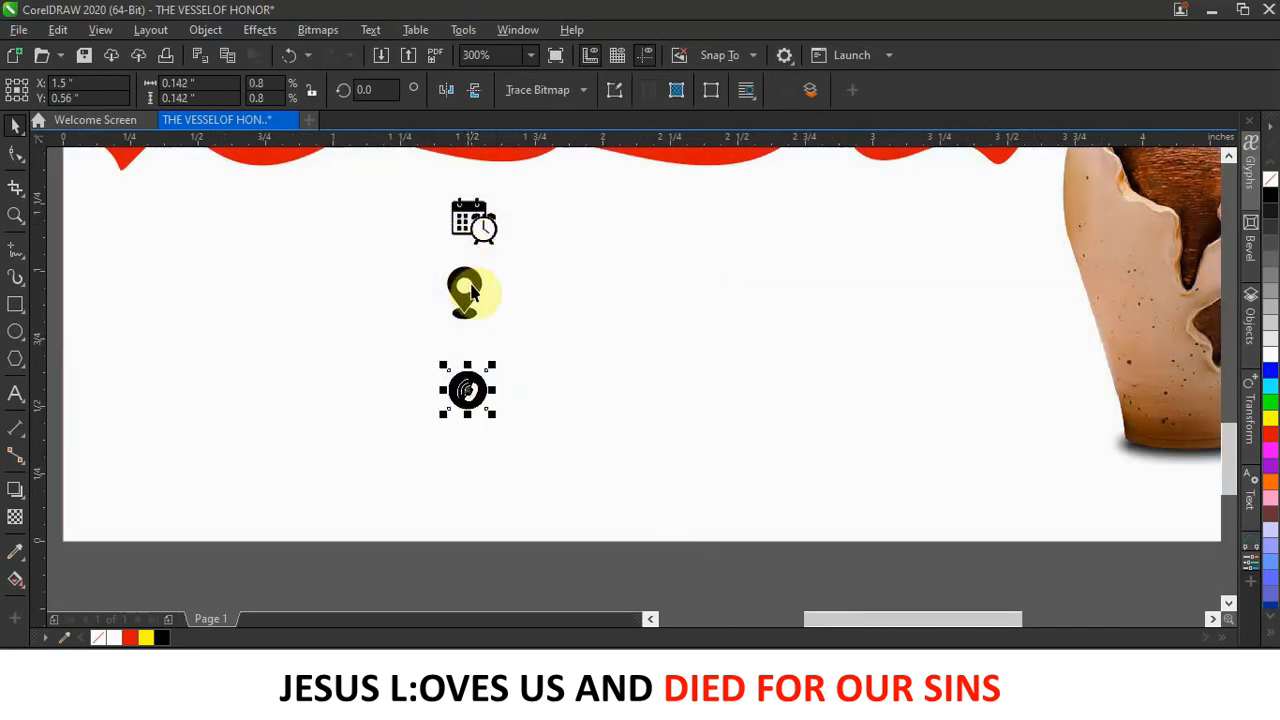
left_click_drag(475, 305, 472, 319)
left_click(484, 224)
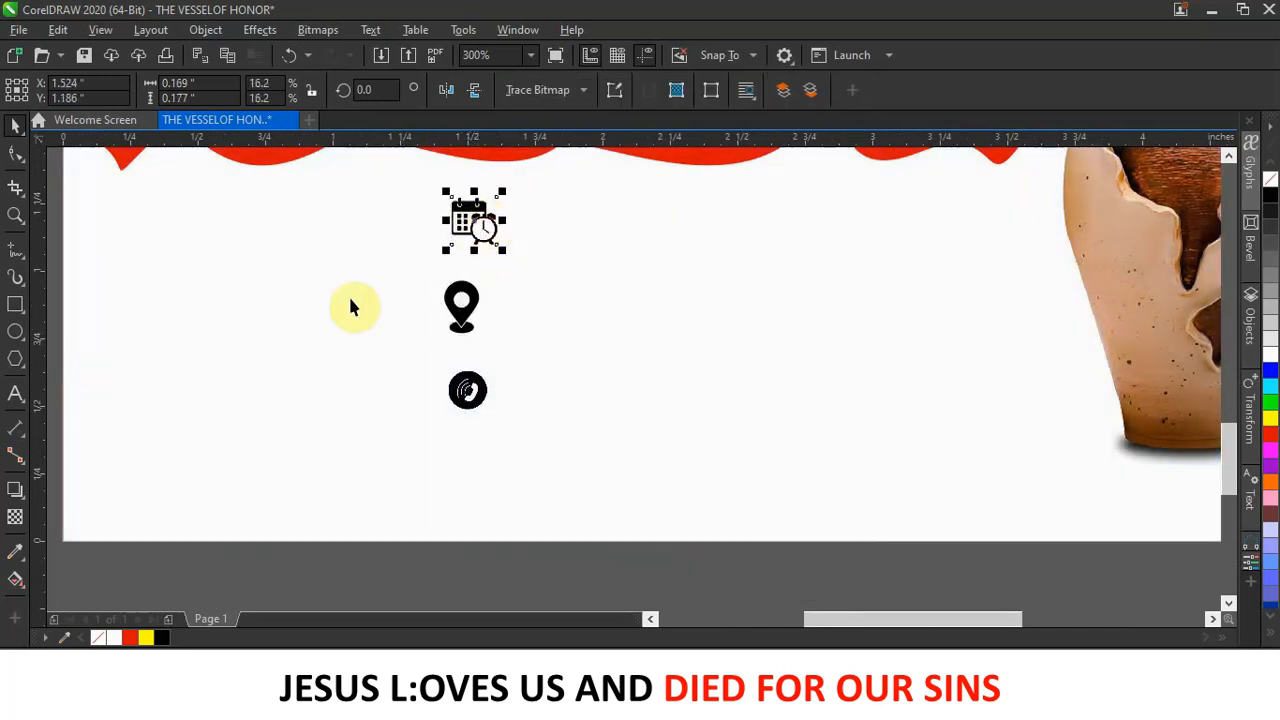
Add a black '2023' heading in Kenyan Coffee Rg at 7 pt beside the calendar icon, then enlarge it.
left_click(15, 395)
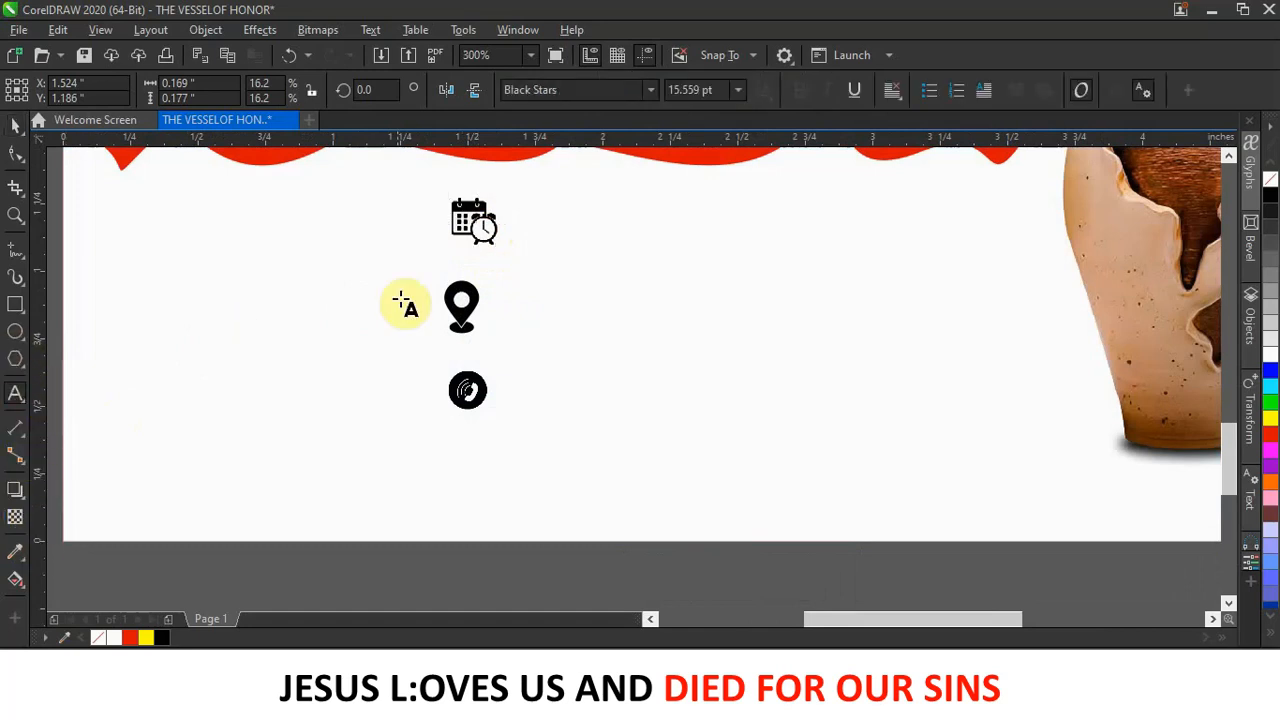
left_click(568, 226)
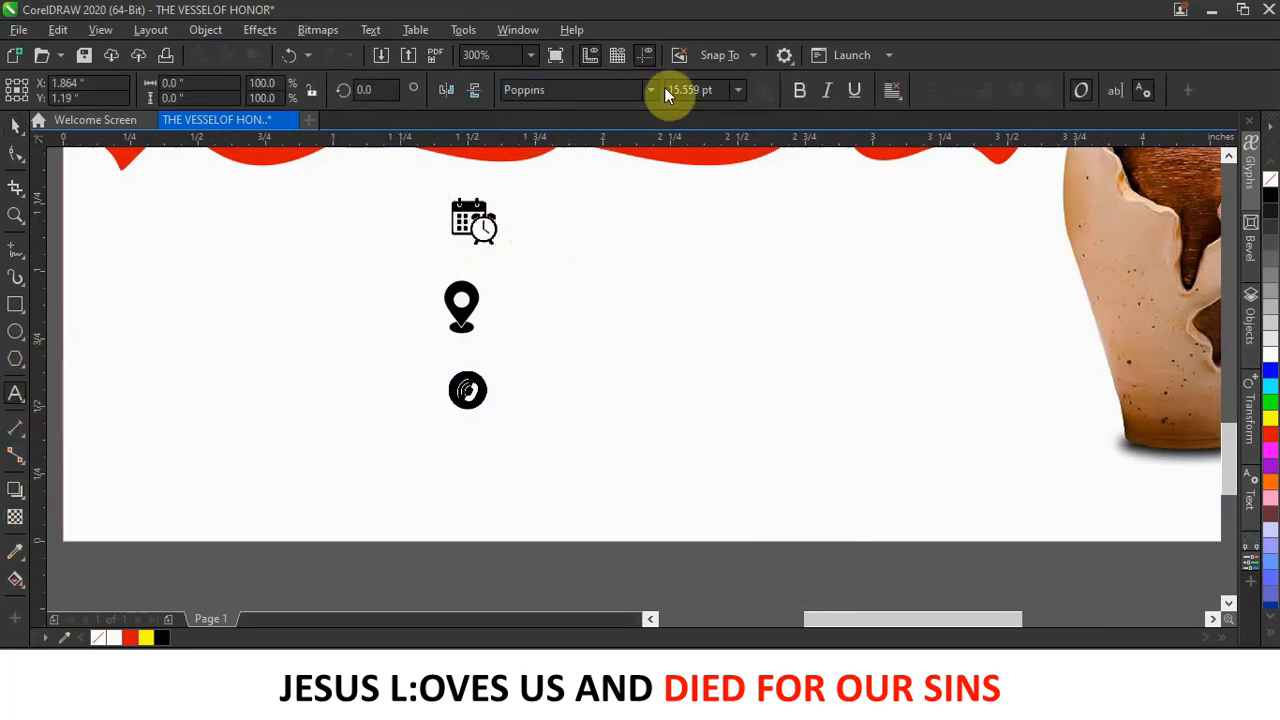
left_click_drag(698, 90, 668, 90)
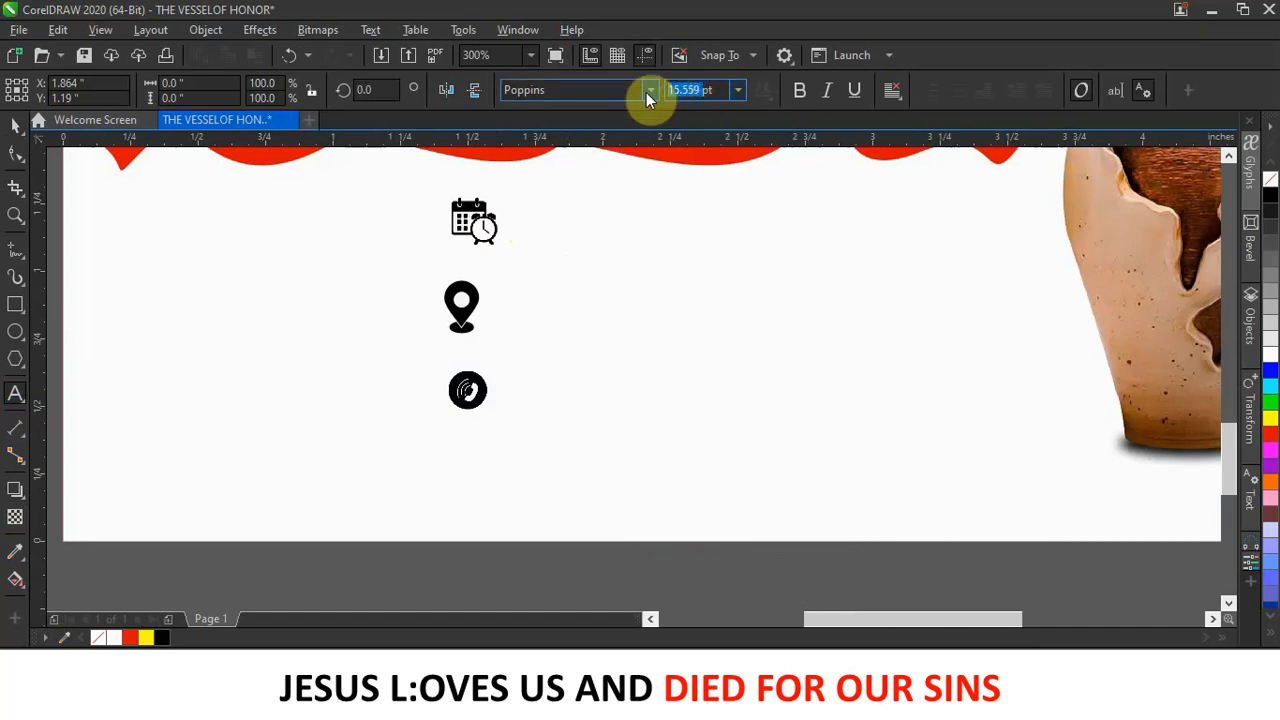
type("7")
left_click(610, 90)
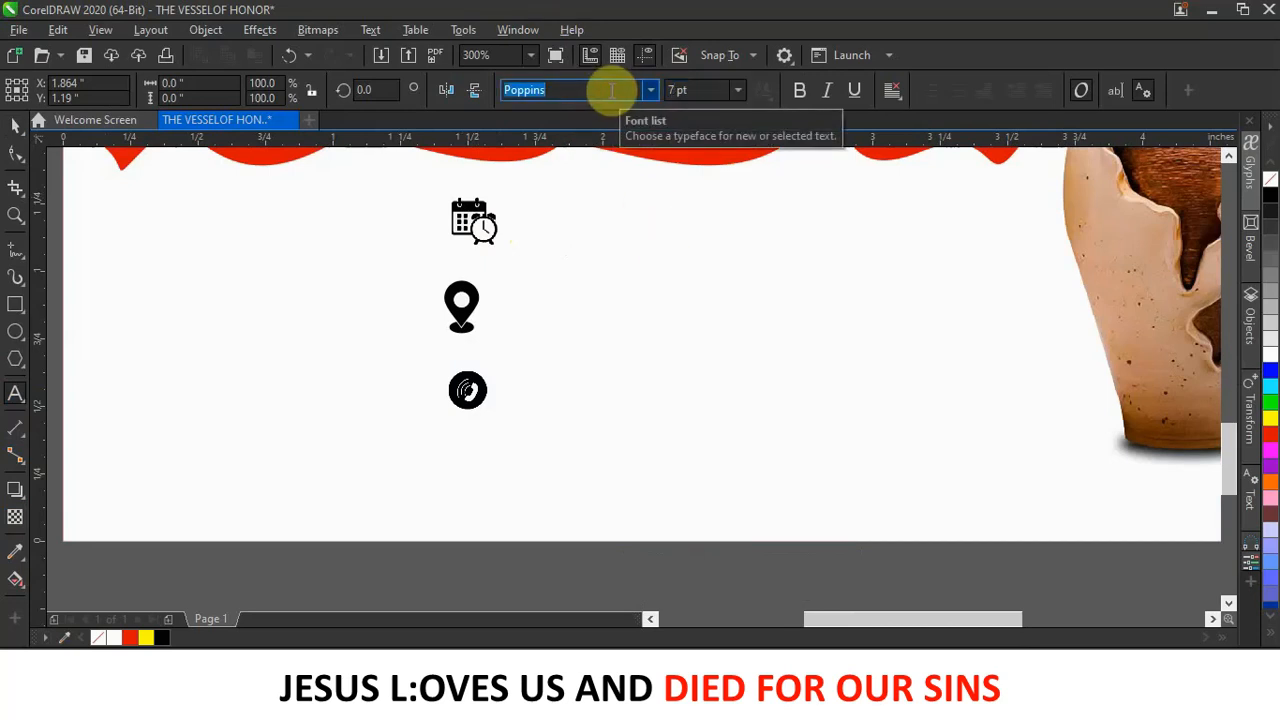
type("Kenyan Coffee Rg")
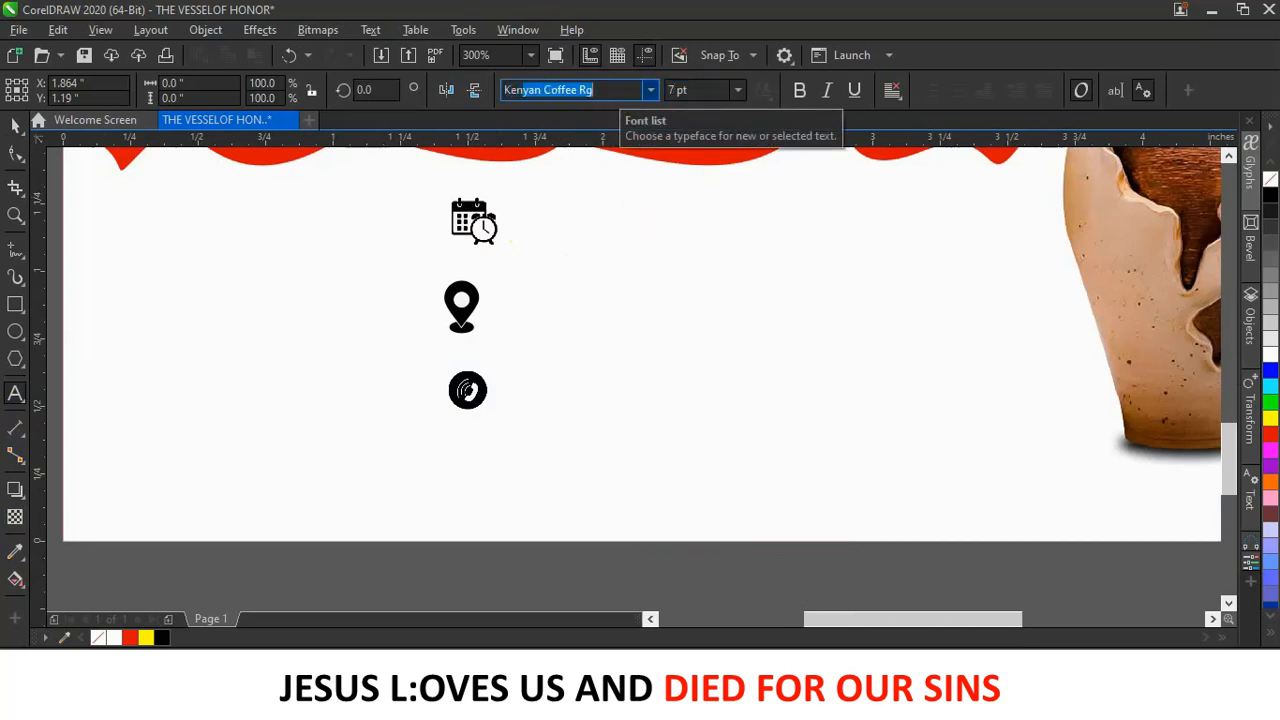
key("Return")
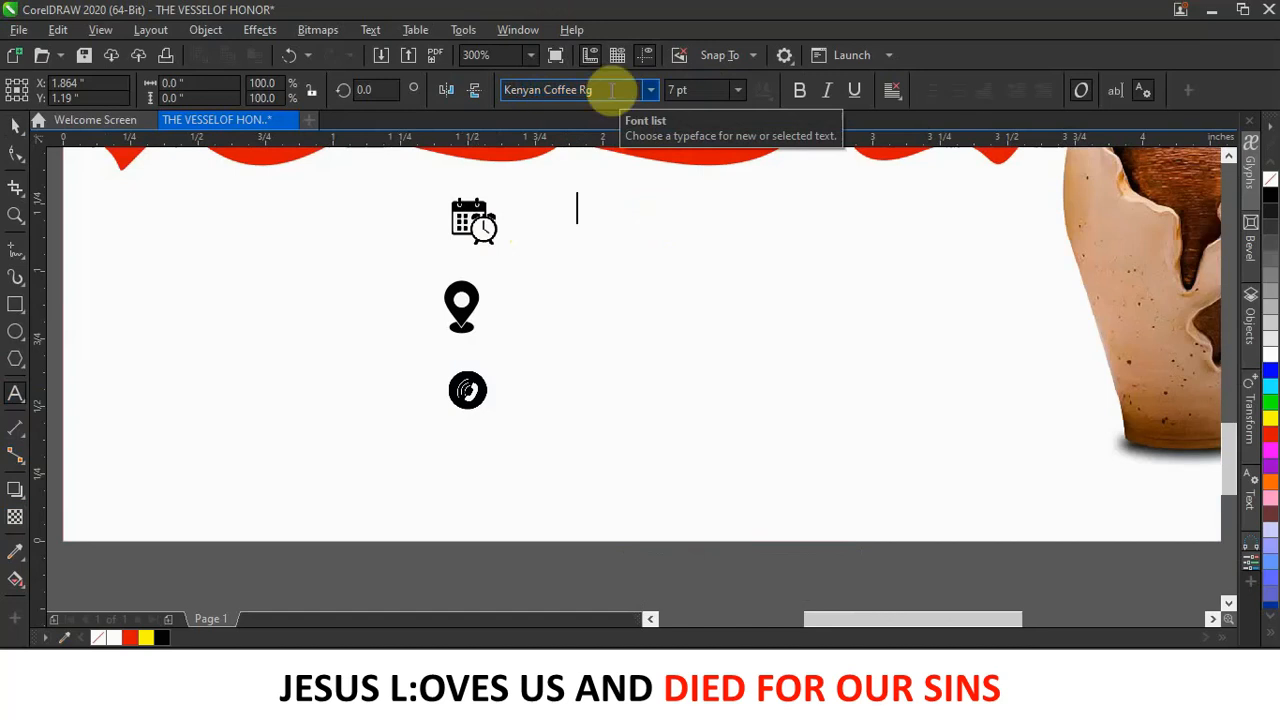
left_click(16, 126)
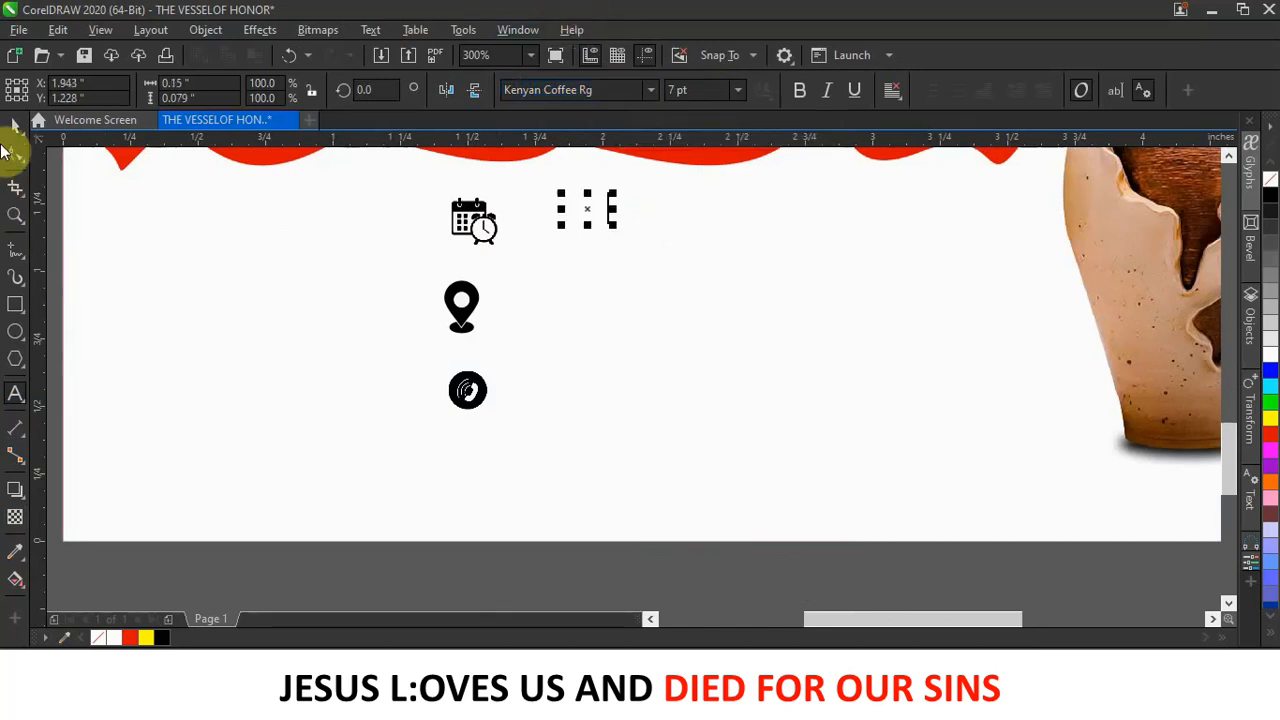
left_click(1270, 194)
left_click_drag(612, 224, 579, 210)
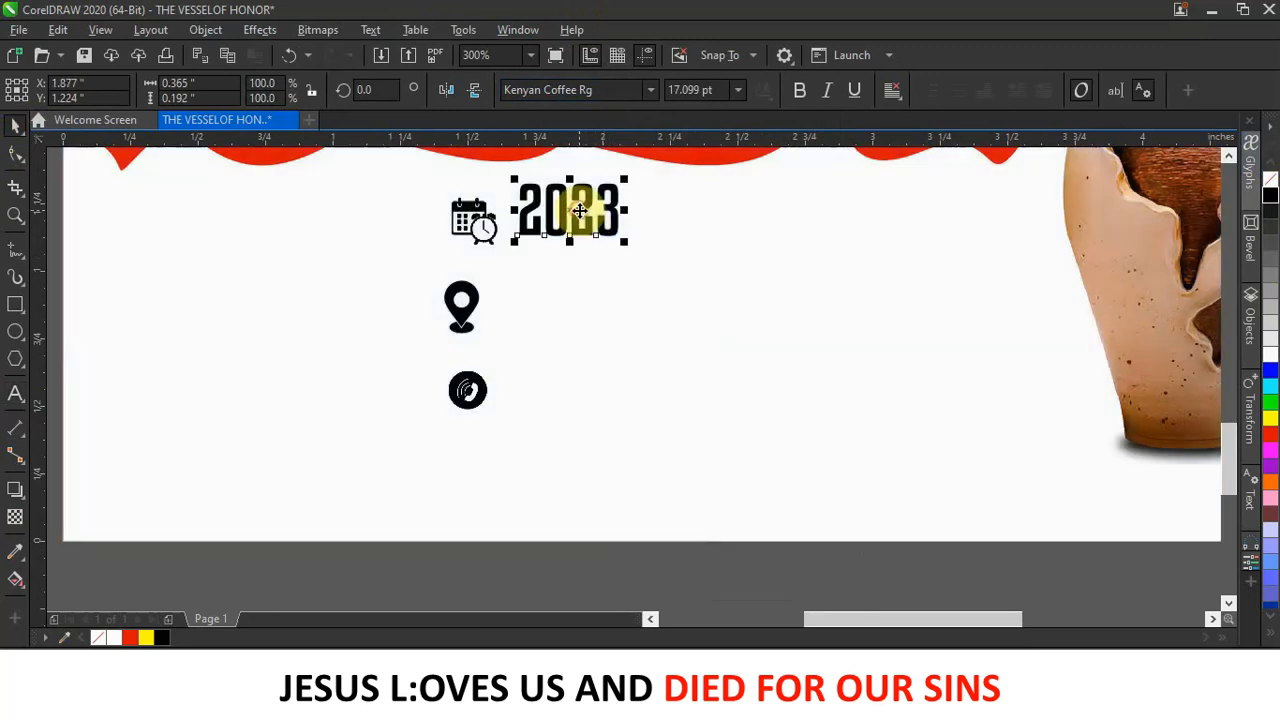
Type '5TH OCTOBER' in Poppins SemiBold on a new line below 2023.
left_click(15, 393)
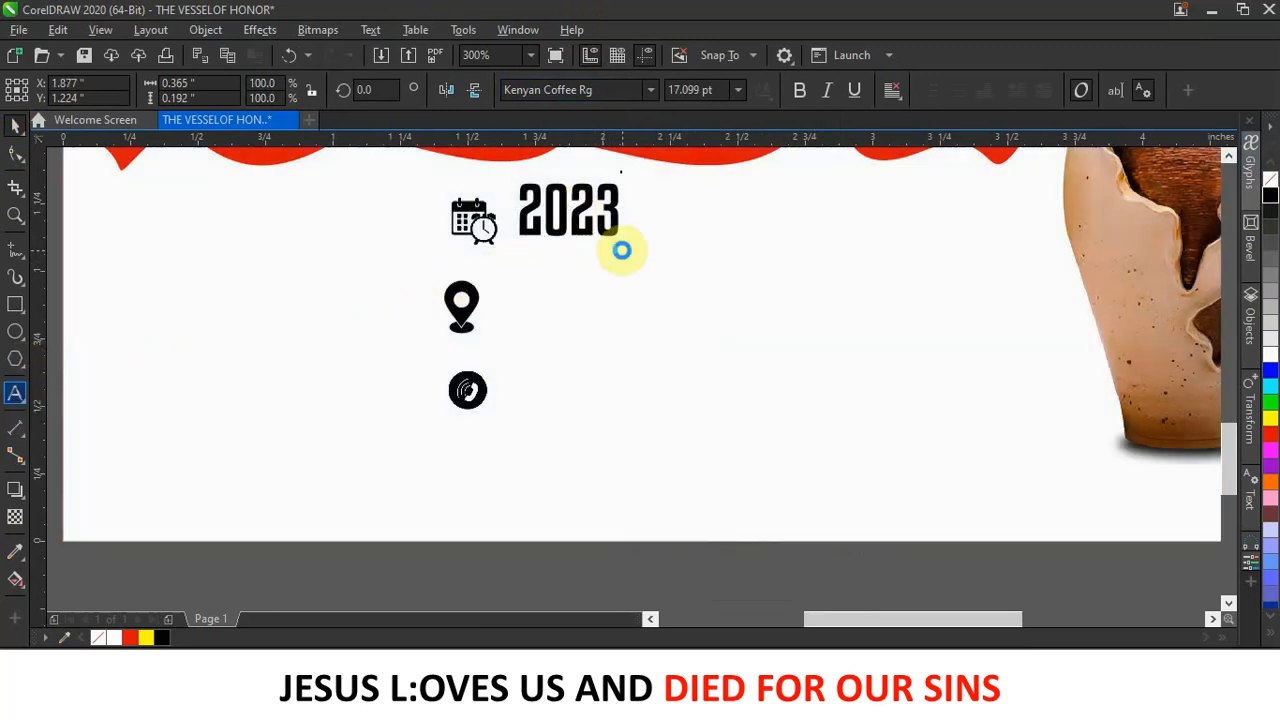
left_click(540, 282)
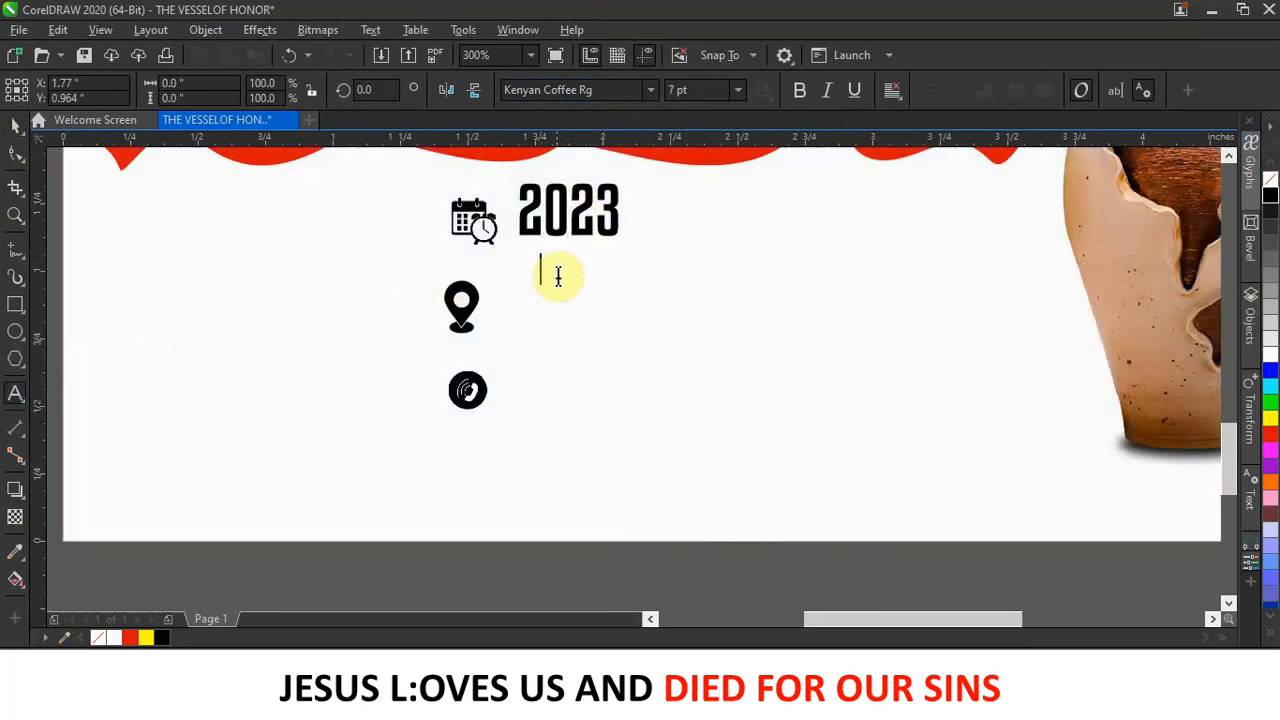
left_click(650, 90)
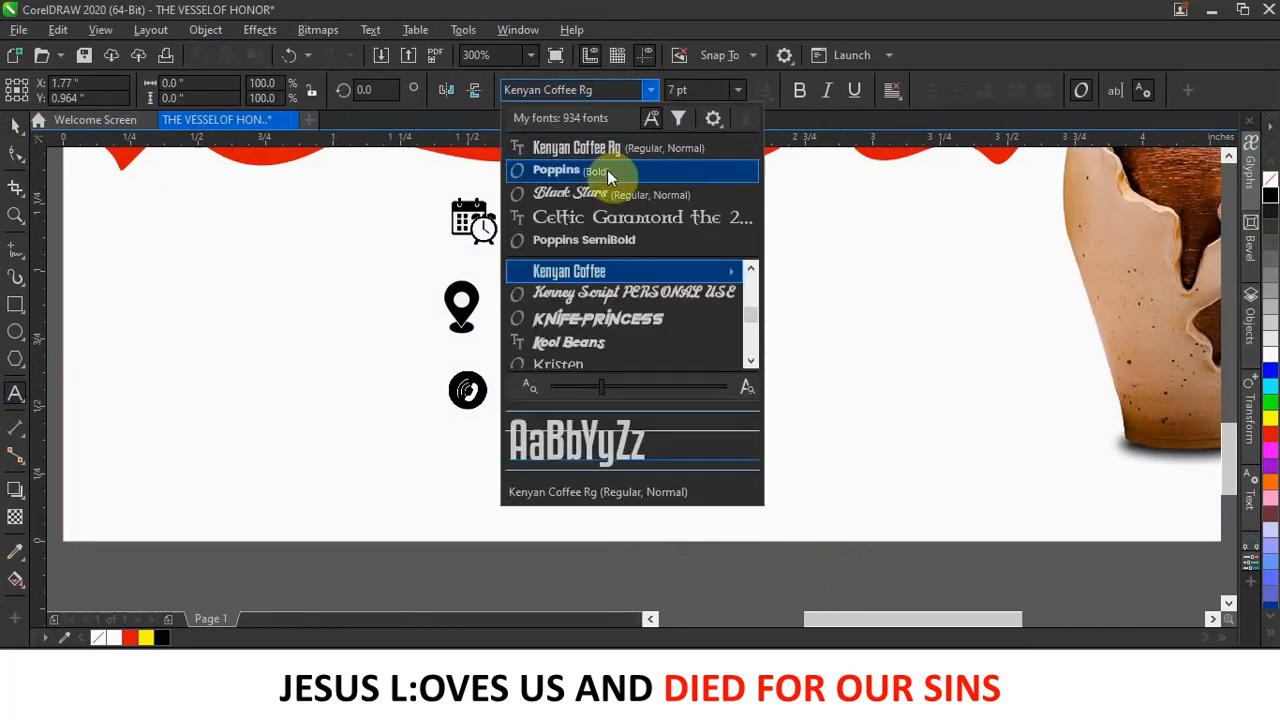
left_click(608, 171)
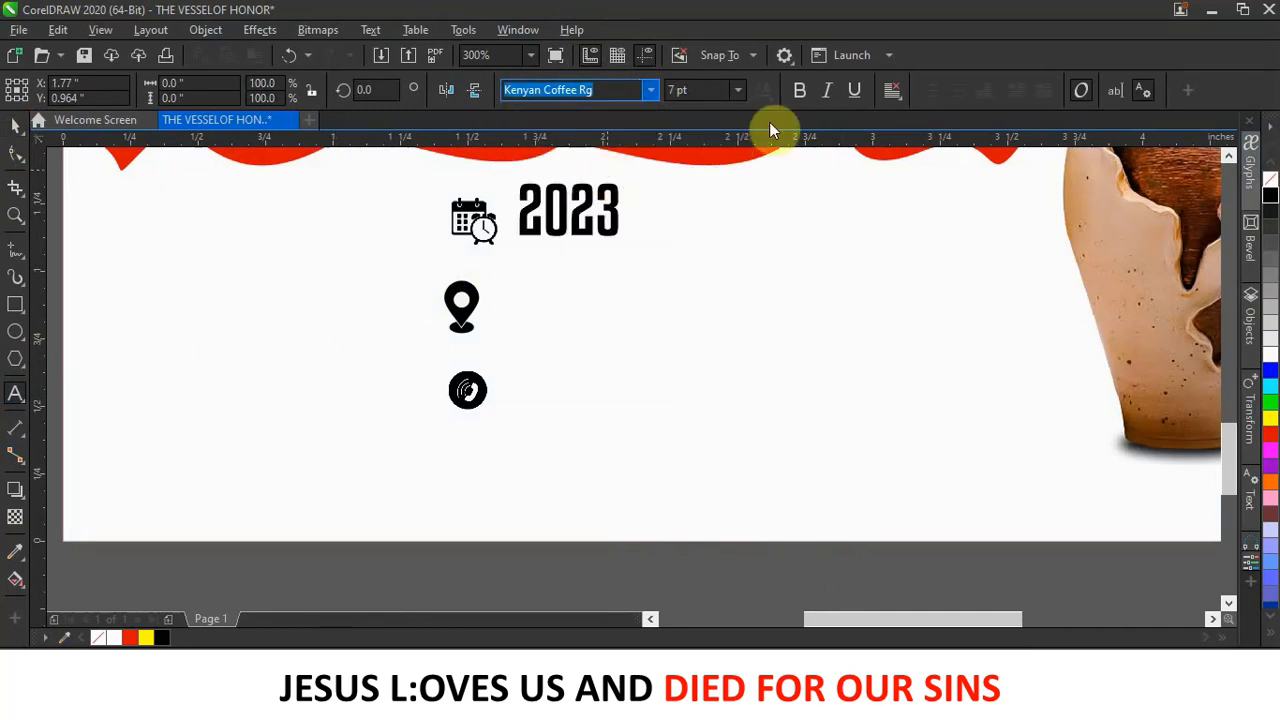
left_click(651, 90)
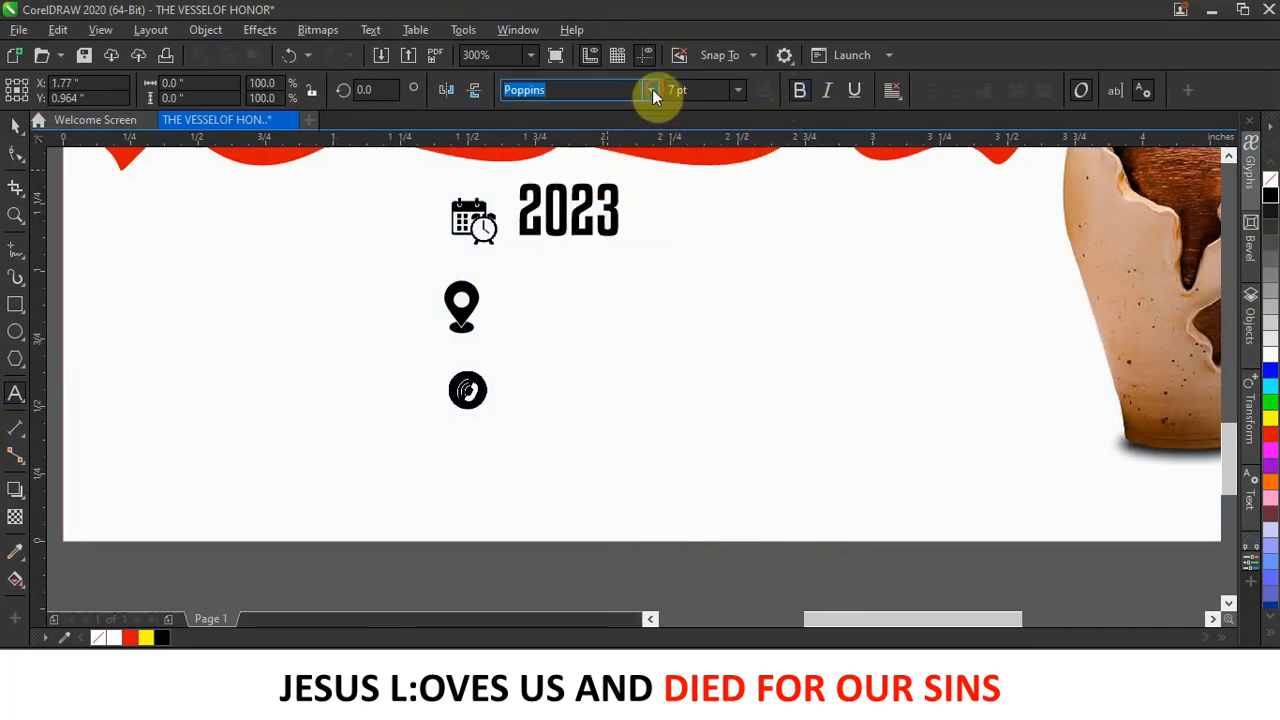
mouse_move(743, 271)
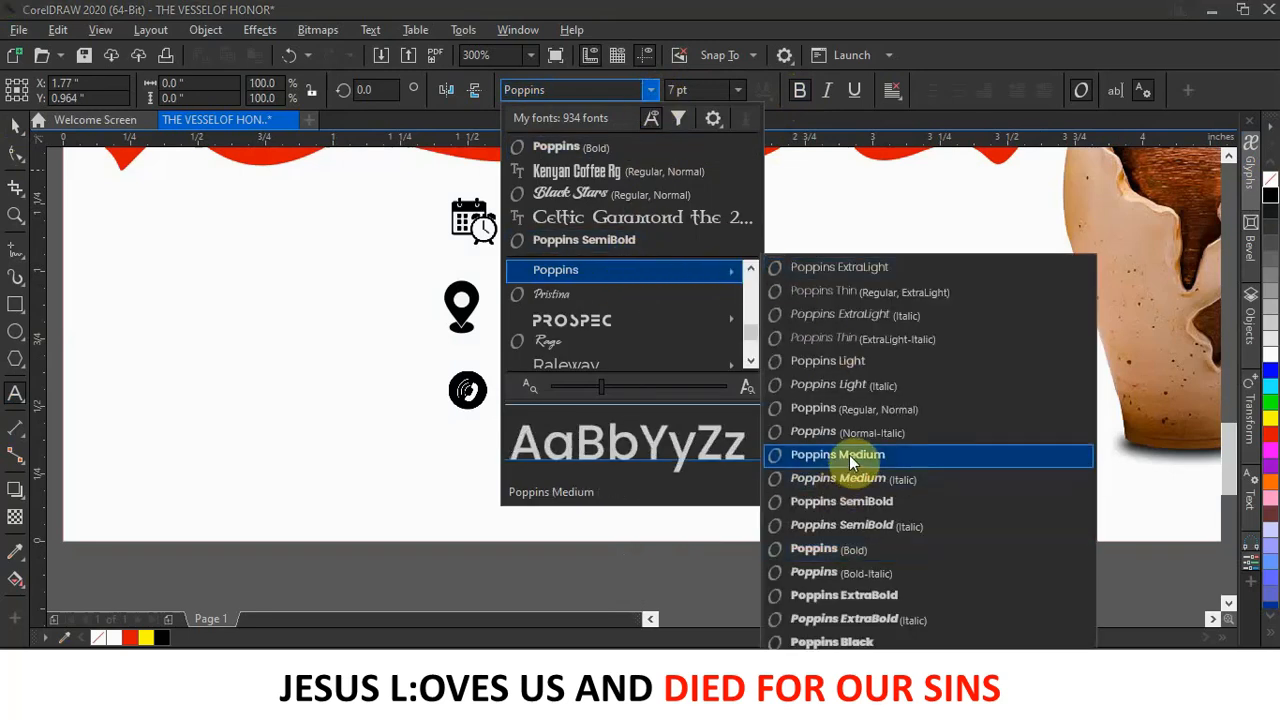
left_click(857, 501)
left_click(541, 290)
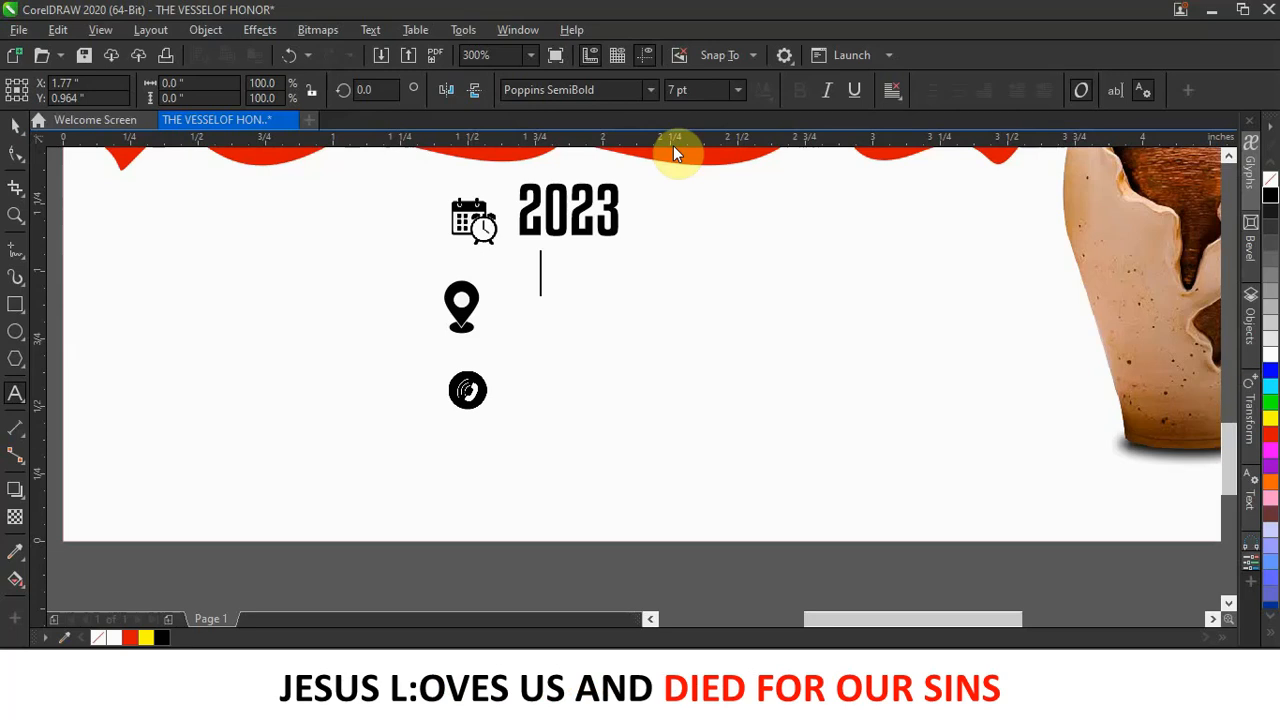
type("5TH OCTOBER")
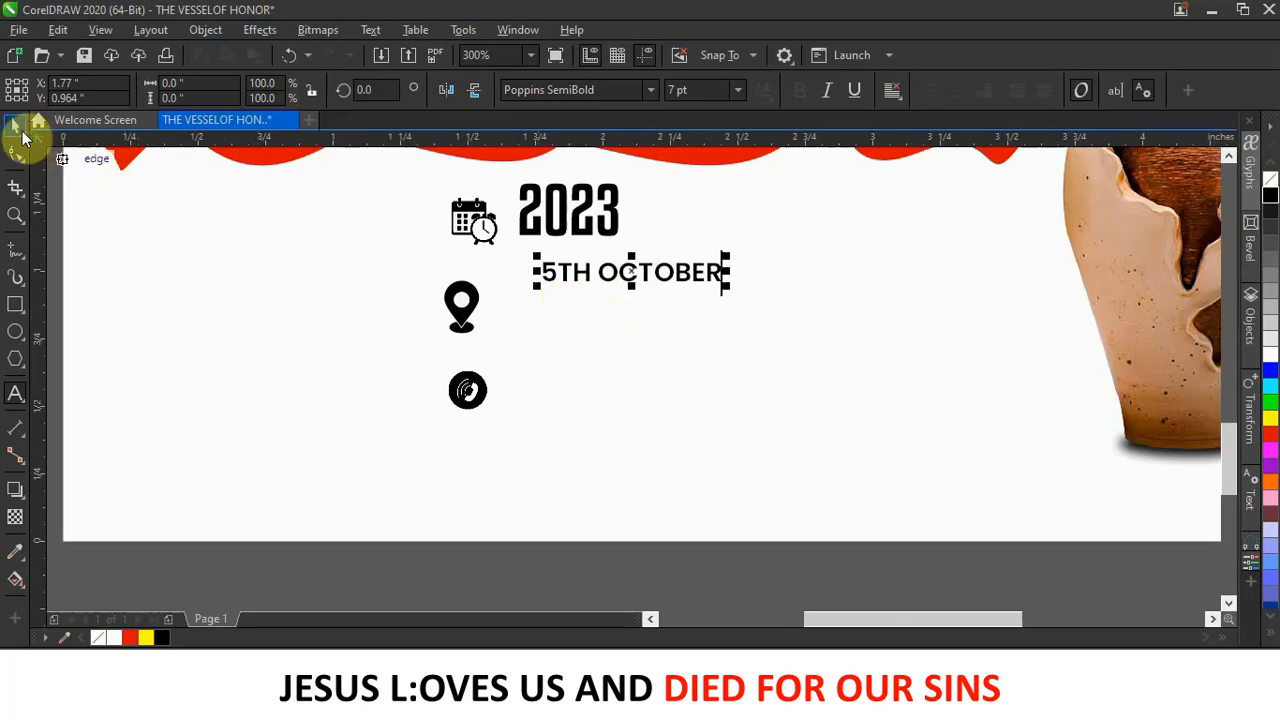
Move 5TH OCTOBER just under 2023, enlarge 2023 slightly and widen its digit spacing.
left_click(17, 127)
mouse_move(685, 273)
left_mouse_down()
mouse_move(645, 264)
mouse_move(675, 252)
left_mouse_up()
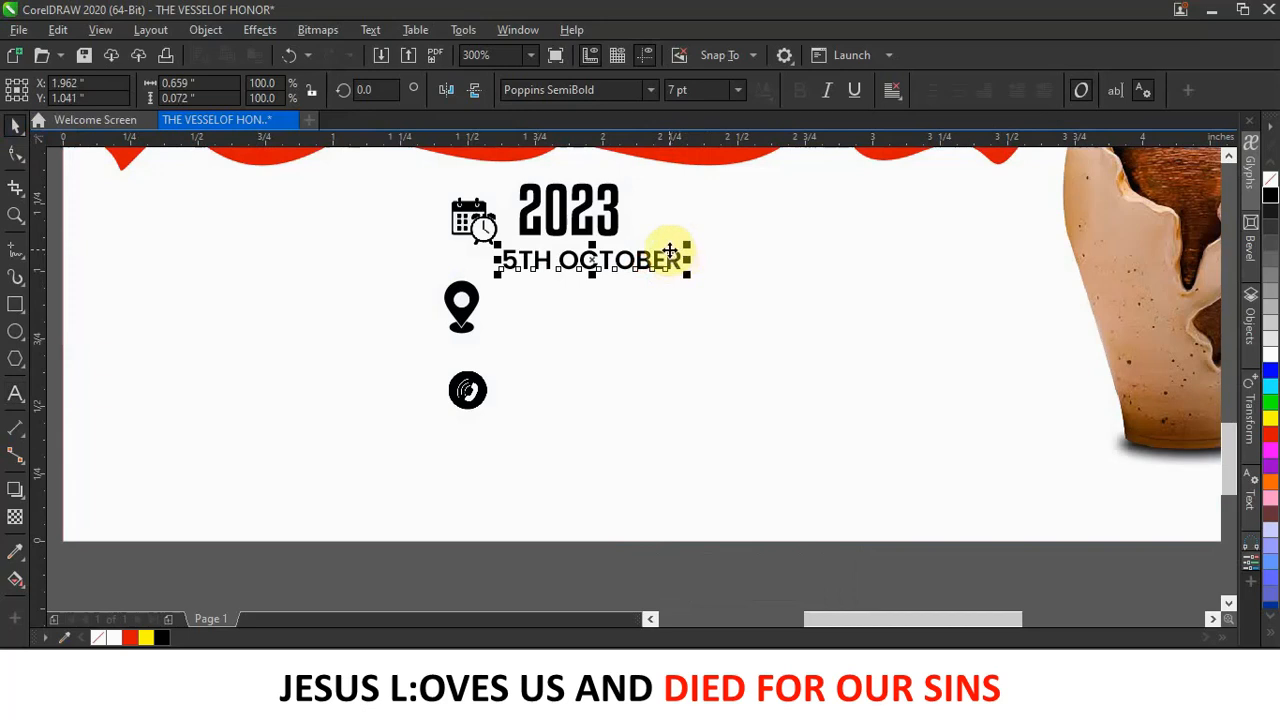
left_click(617, 237)
left_click_drag(620, 240, 660, 268)
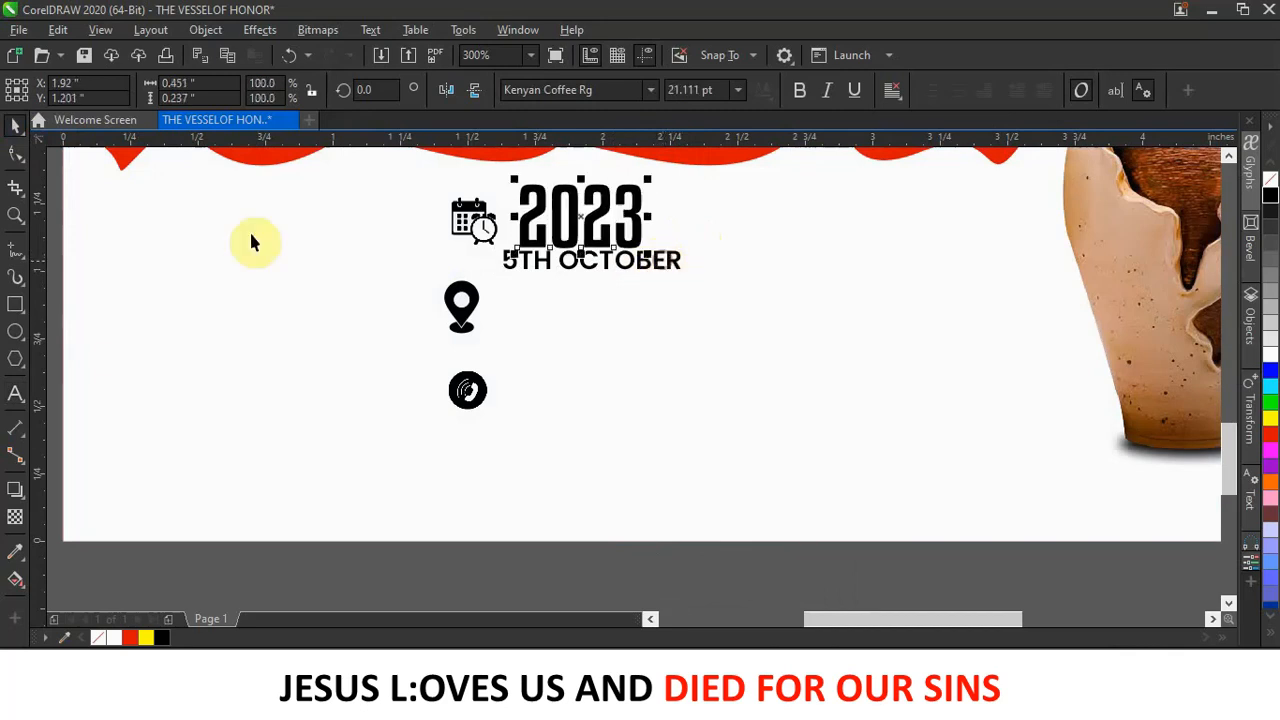
left_click(15, 153)
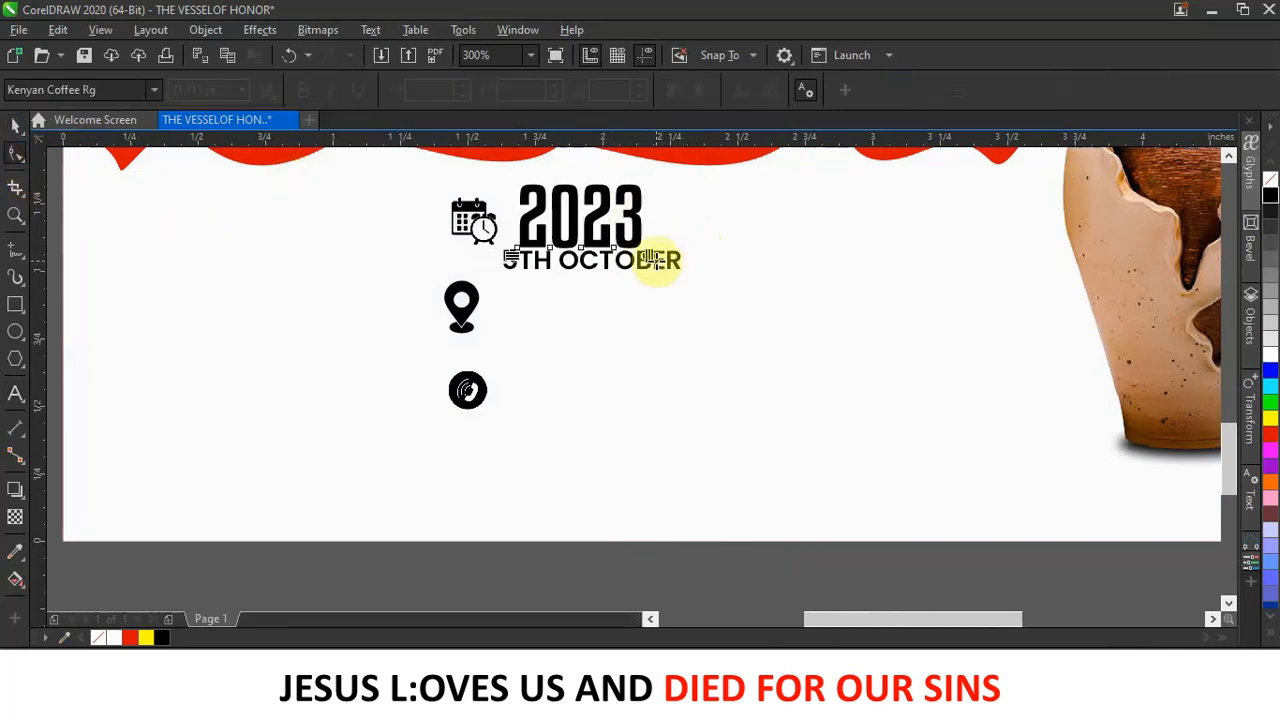
left_click_drag(662, 259, 677, 258)
Resize 5TH OCTOBER to 6.381 pt to span under 2023, then drag the date block right.
left_click(14, 130)
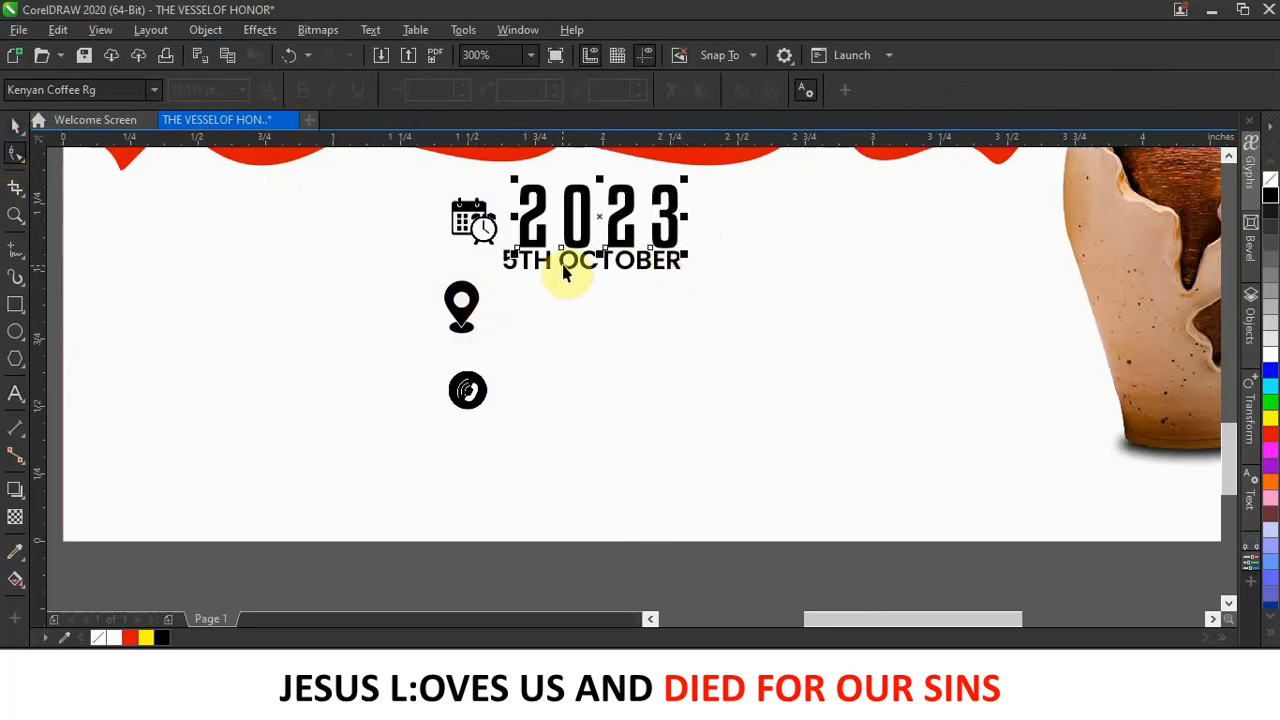
left_click(563, 271)
left_click(500, 263)
left_click_drag(494, 276, 511, 280)
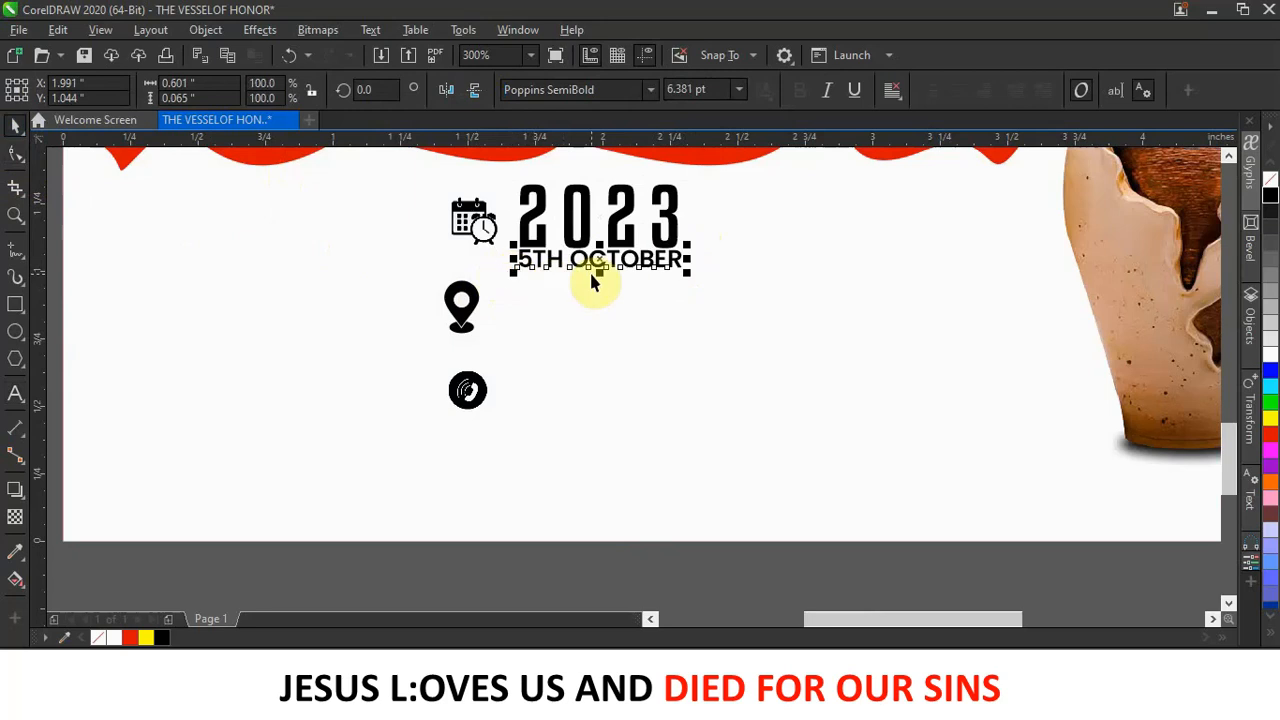
key("Down")
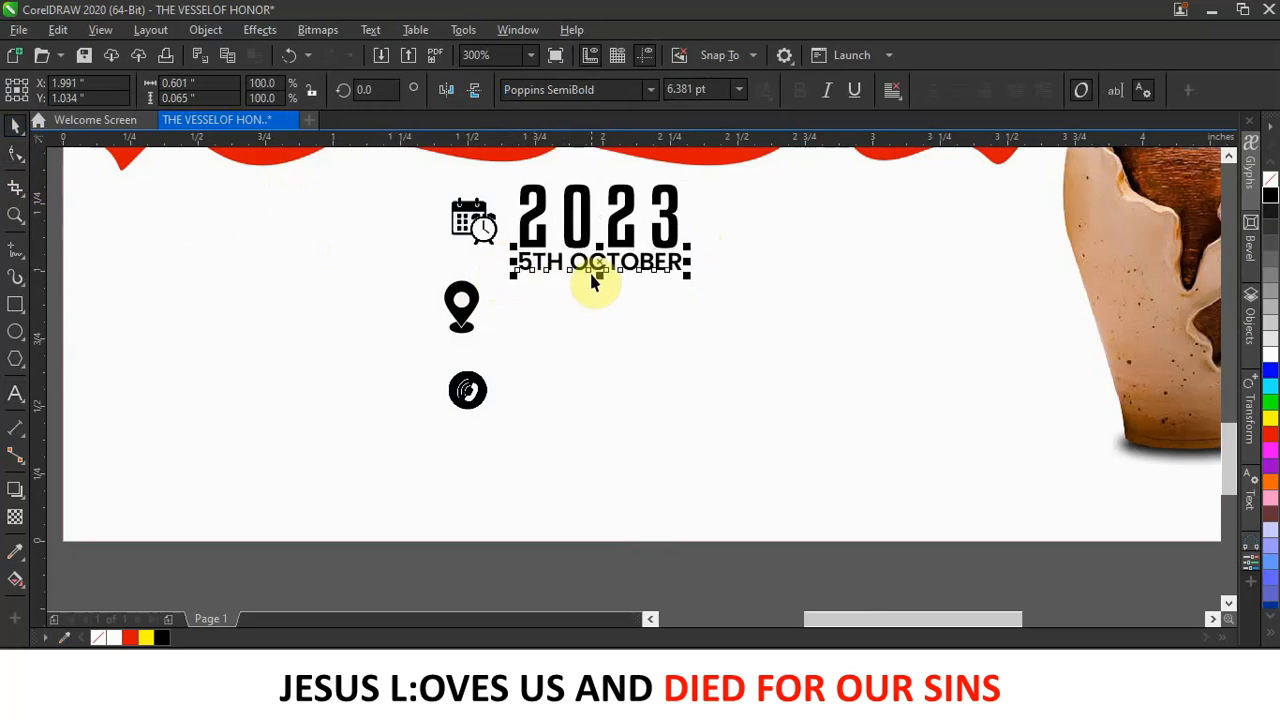
left_click(541, 210)
left_click_drag(540, 208, 800, 222)
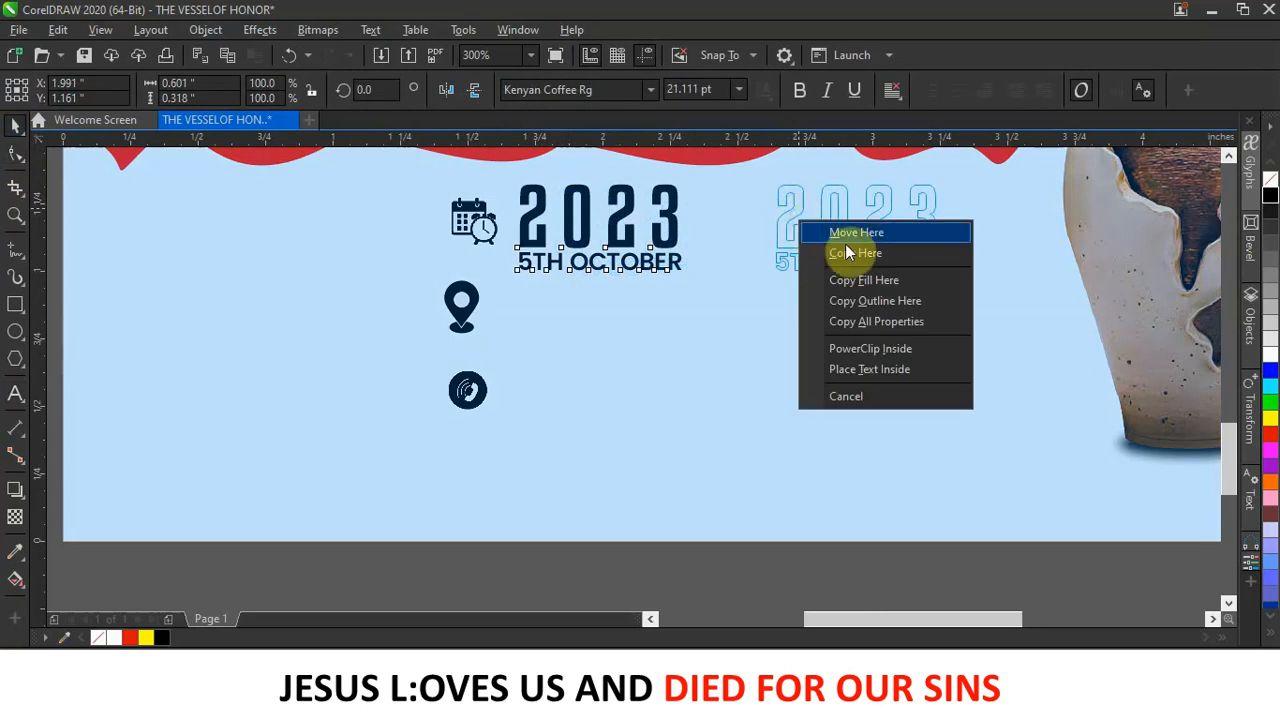
Drop a copy of the date block to the right and change its year to '6:30'.
left_click(867, 255)
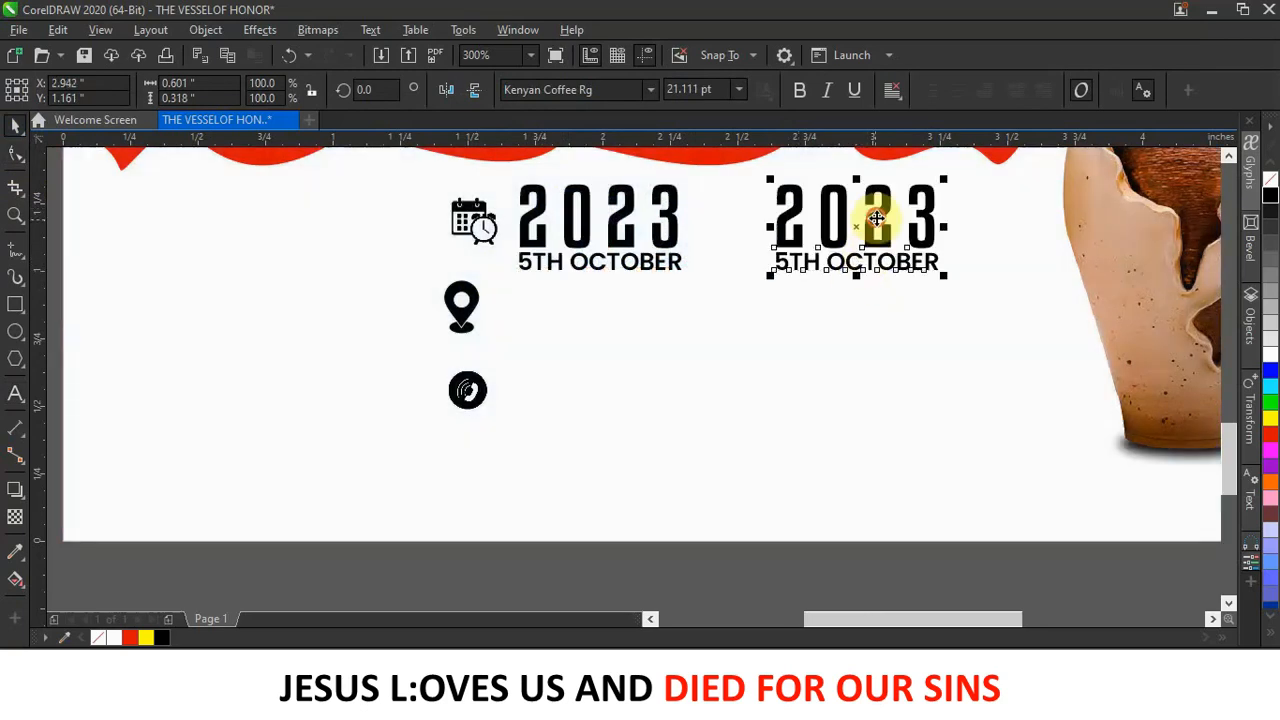
left_click(712, 380)
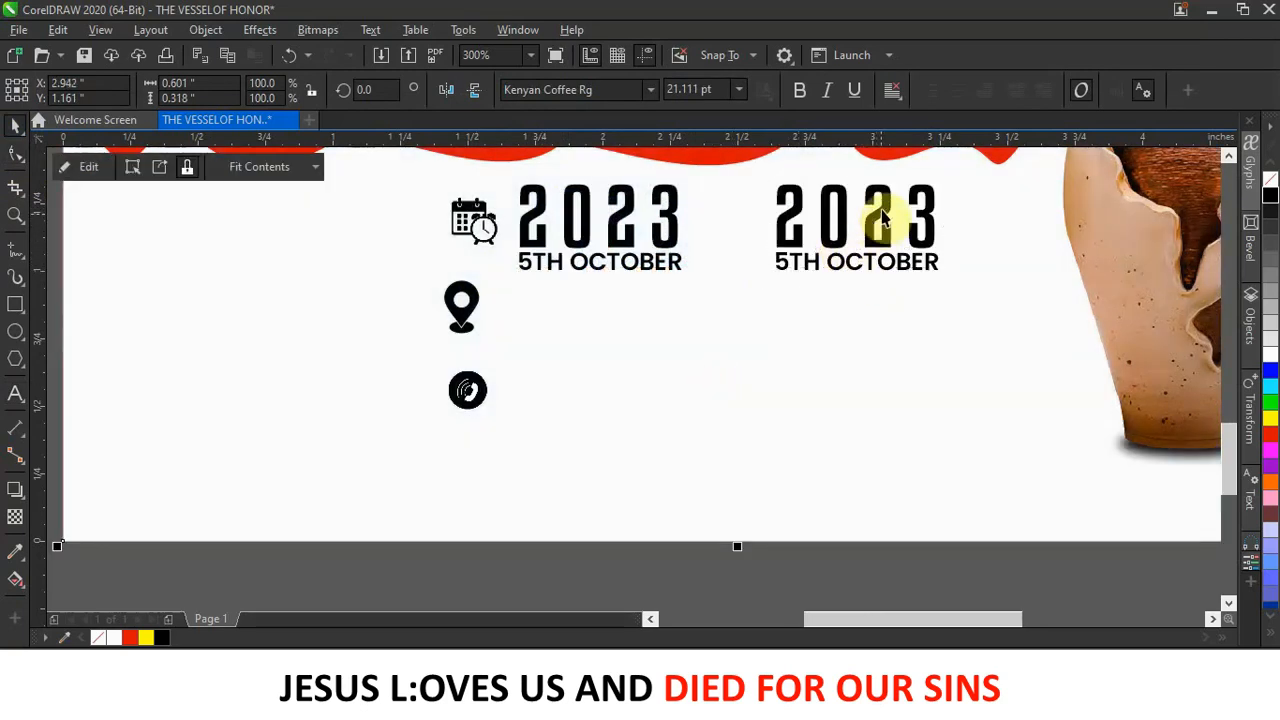
left_click(880, 222)
double_click(905, 212)
left_click_drag(930, 204, 778, 200)
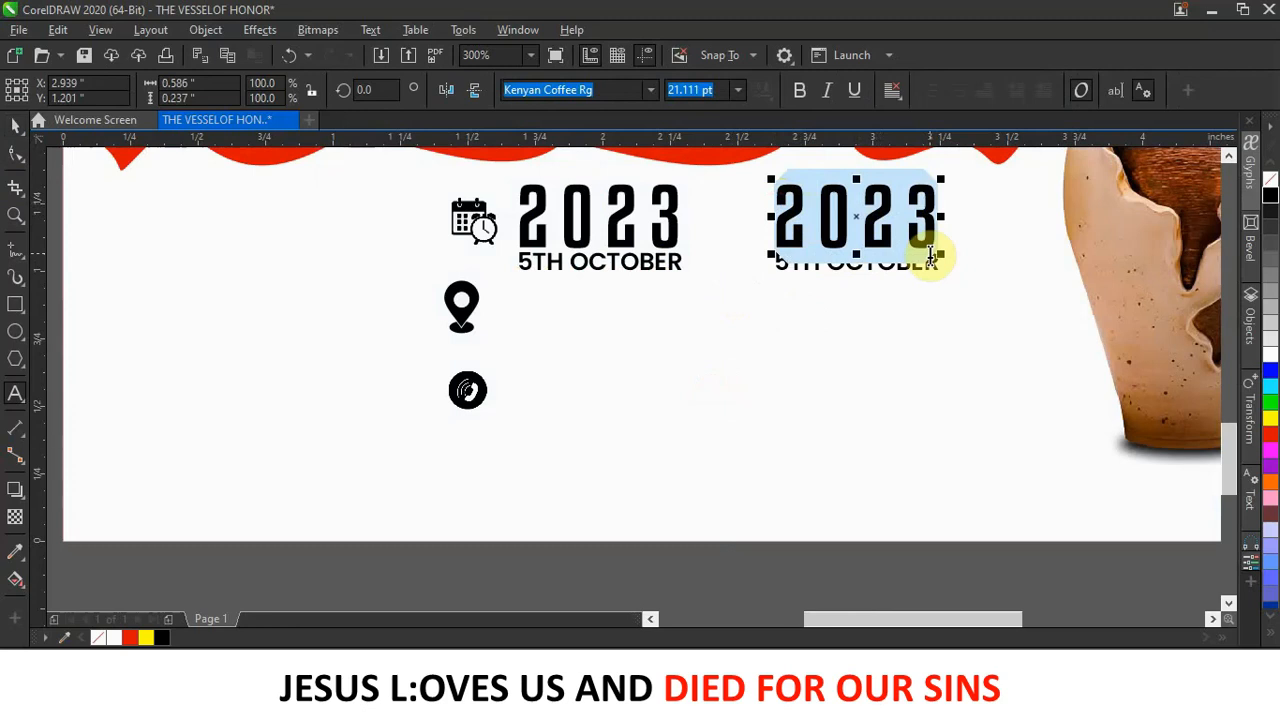
type("6:3")
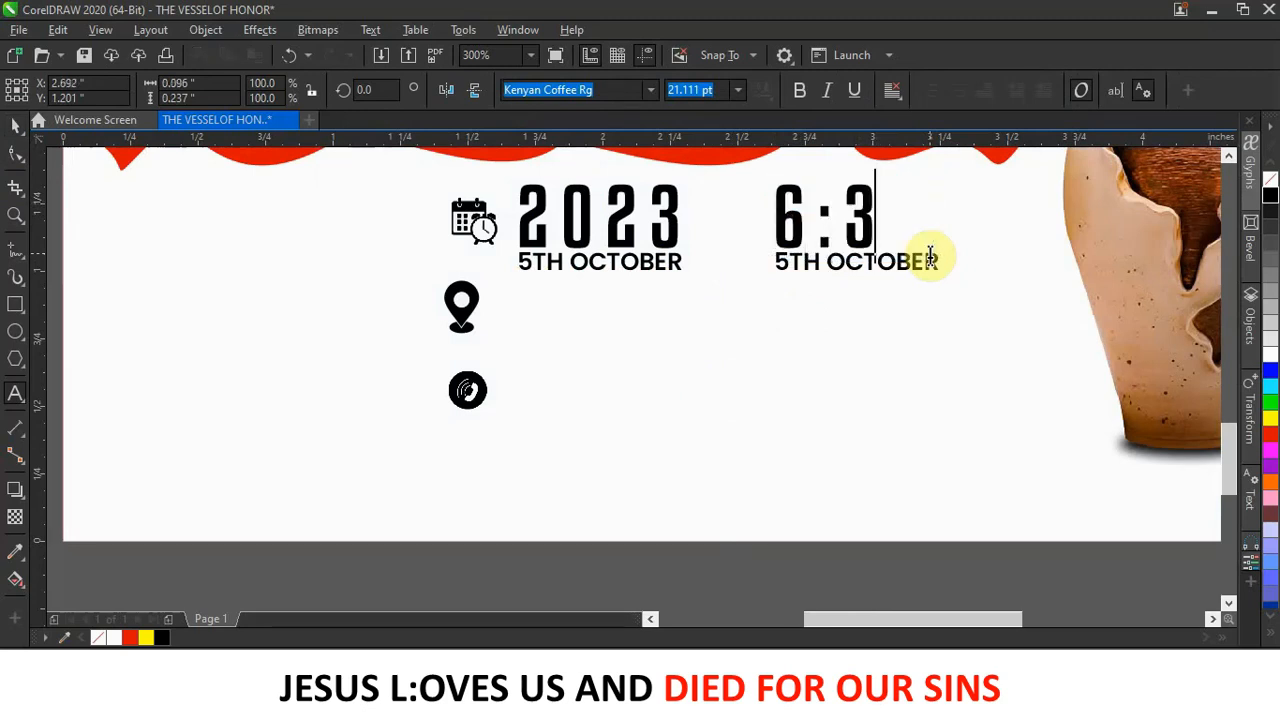
type("0")
key("Escape")
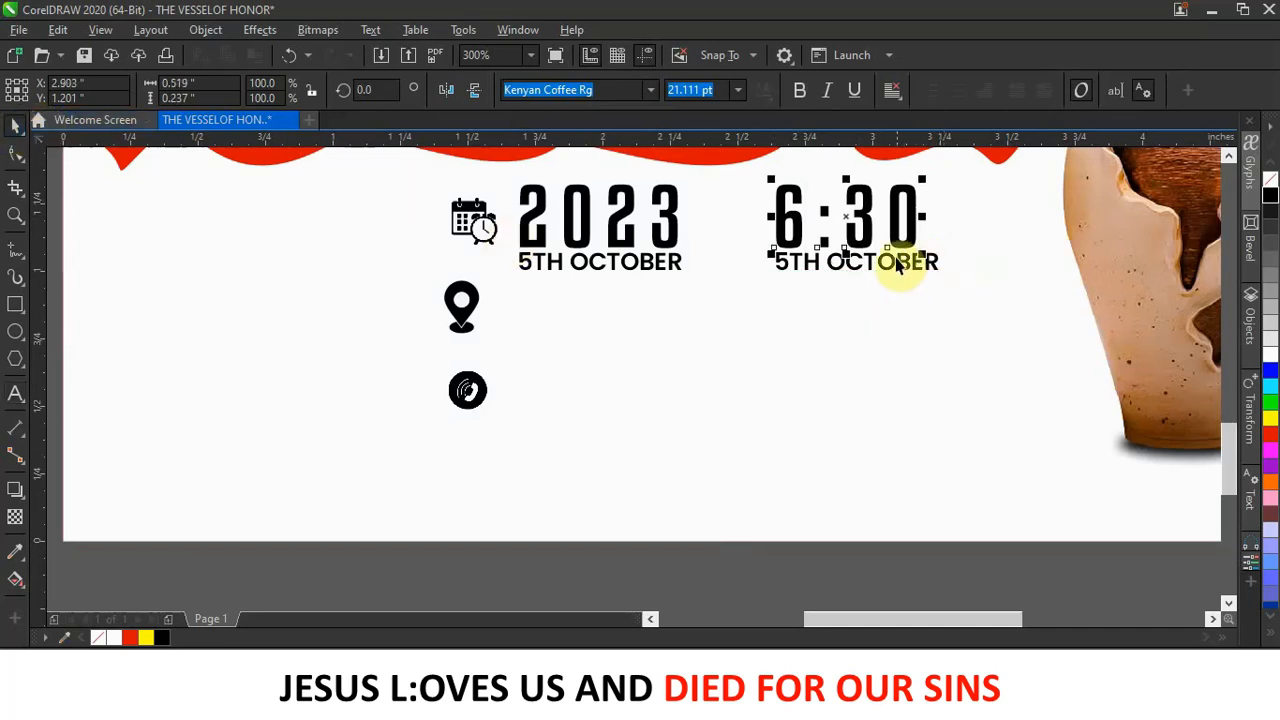
Change the copy's second line to 'PM SHARP' and centre it under 6:30.
double_click(899, 263)
left_click_drag(940, 258, 751, 260)
type("PMSHARPO")
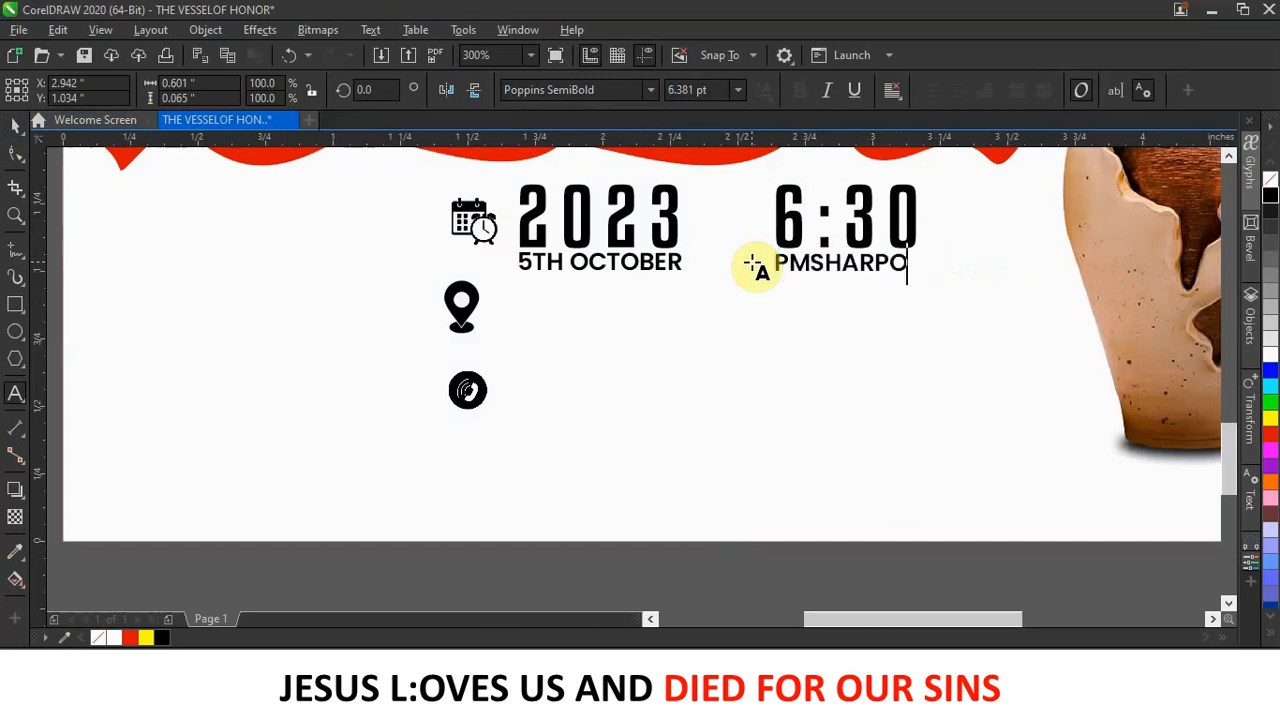
key("BackSpace")
key("BackSpace")
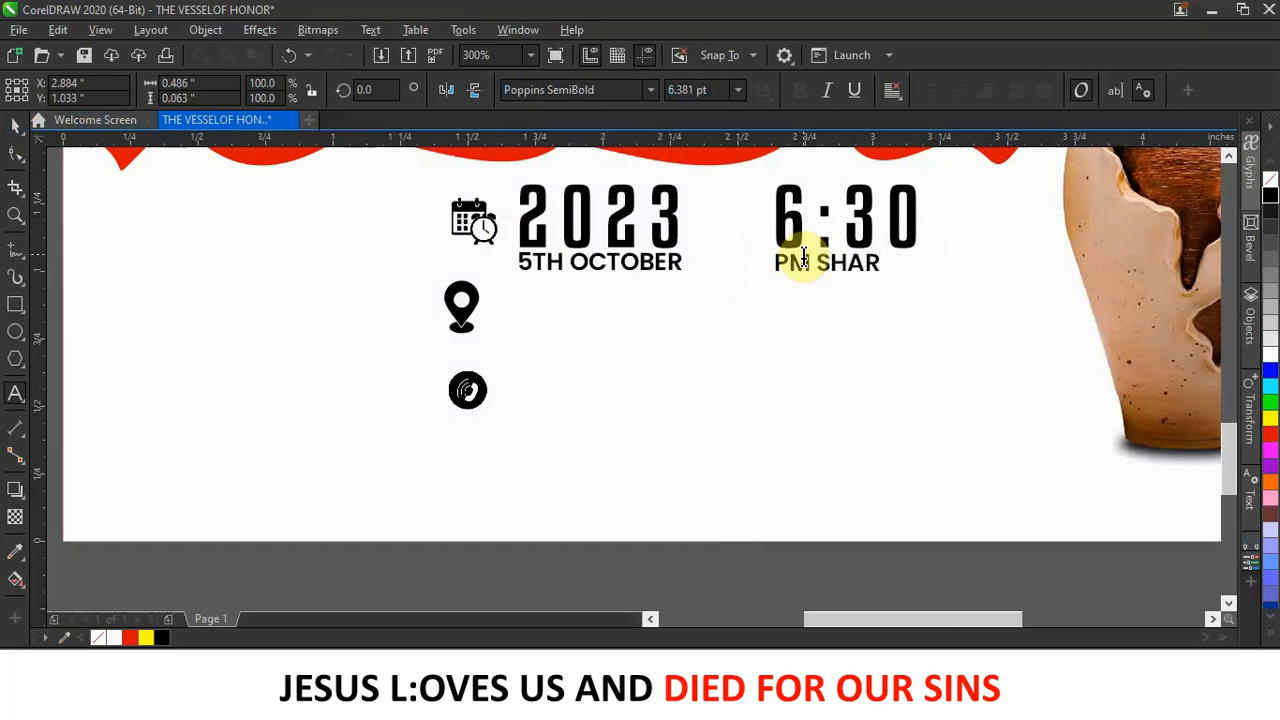
key("Escape")
left_click(15, 125)
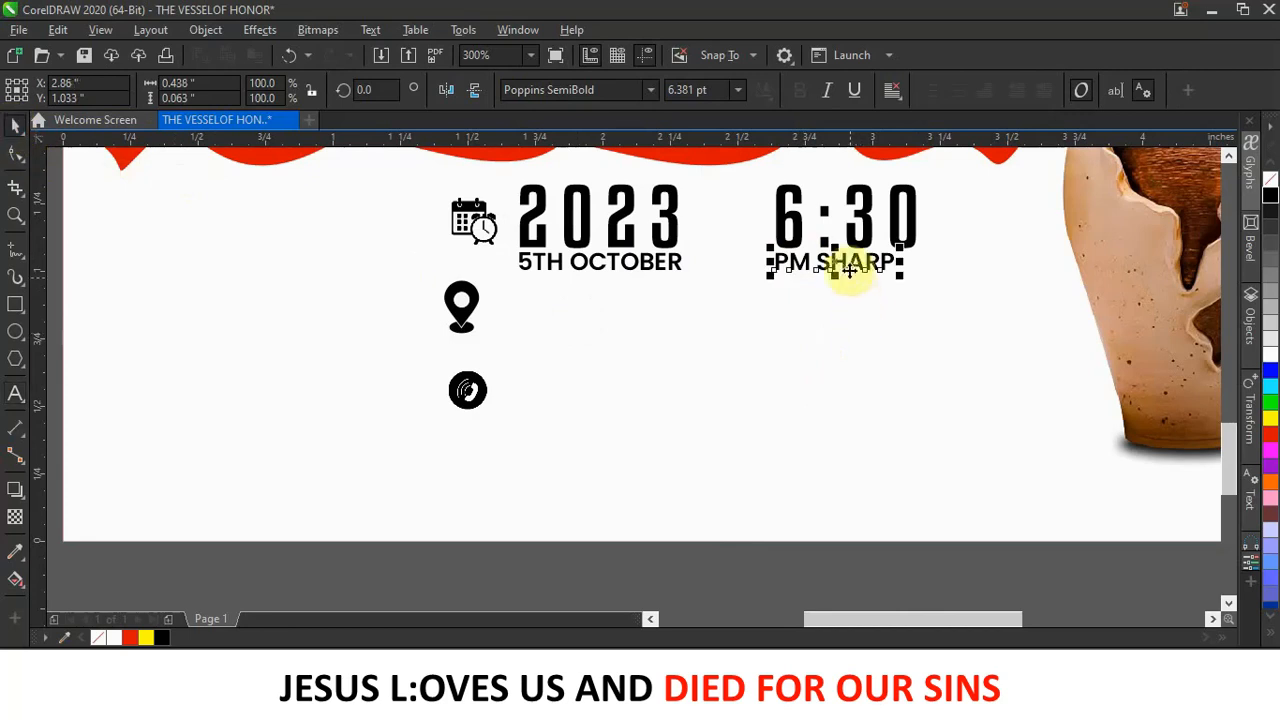
left_click_drag(848, 268, 866, 270)
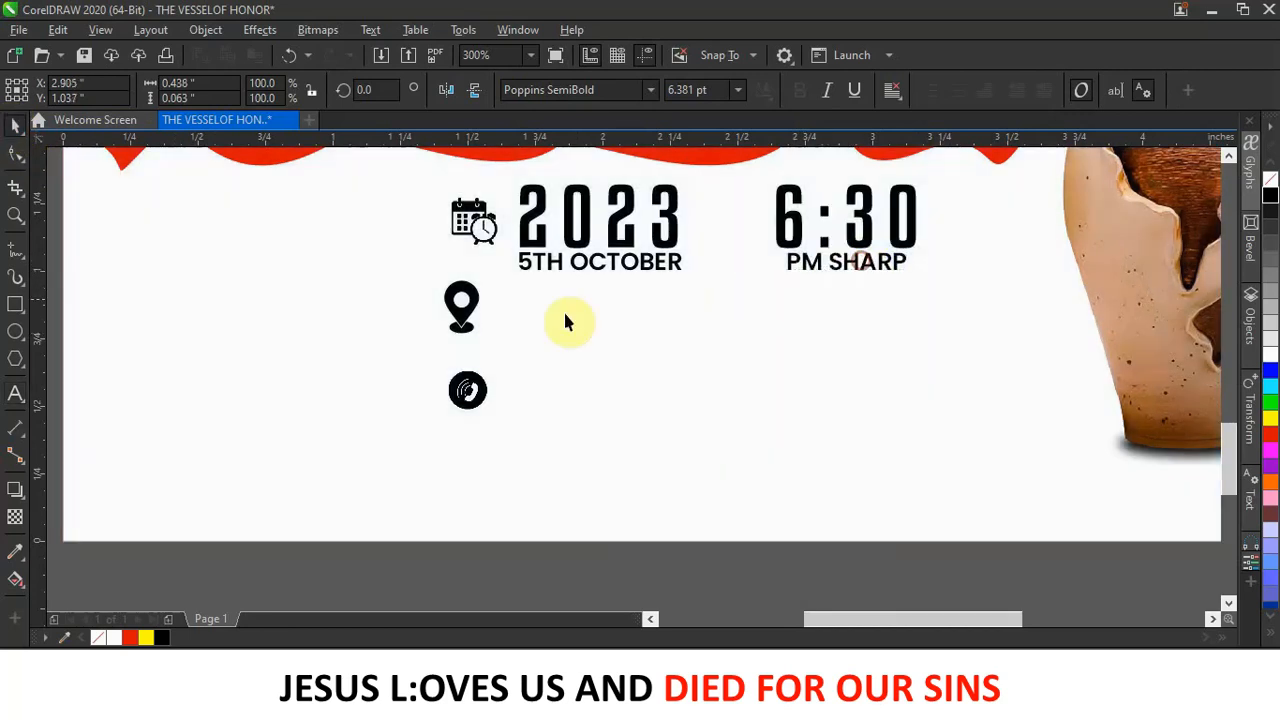
Lower the location pin icon, leaving the date and time text and fonts unchanged.
left_click_drag(464, 312, 463, 421)
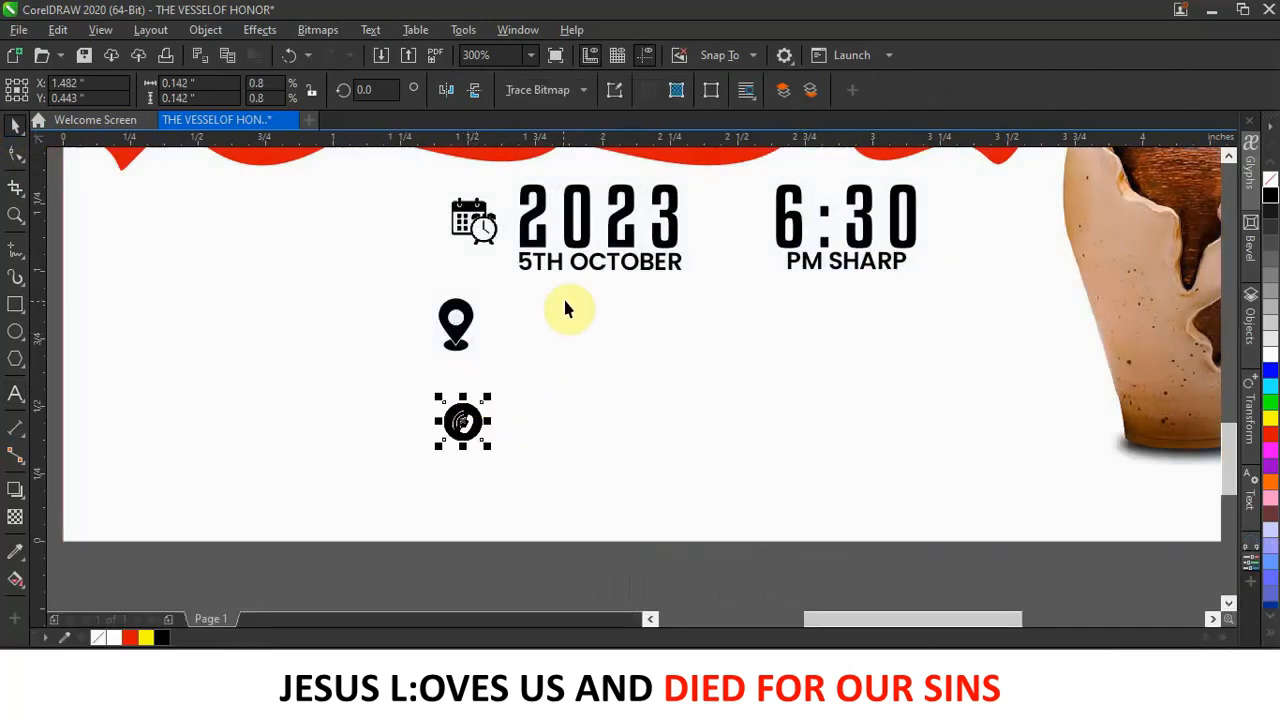
left_click_drag(597, 272, 591, 338)
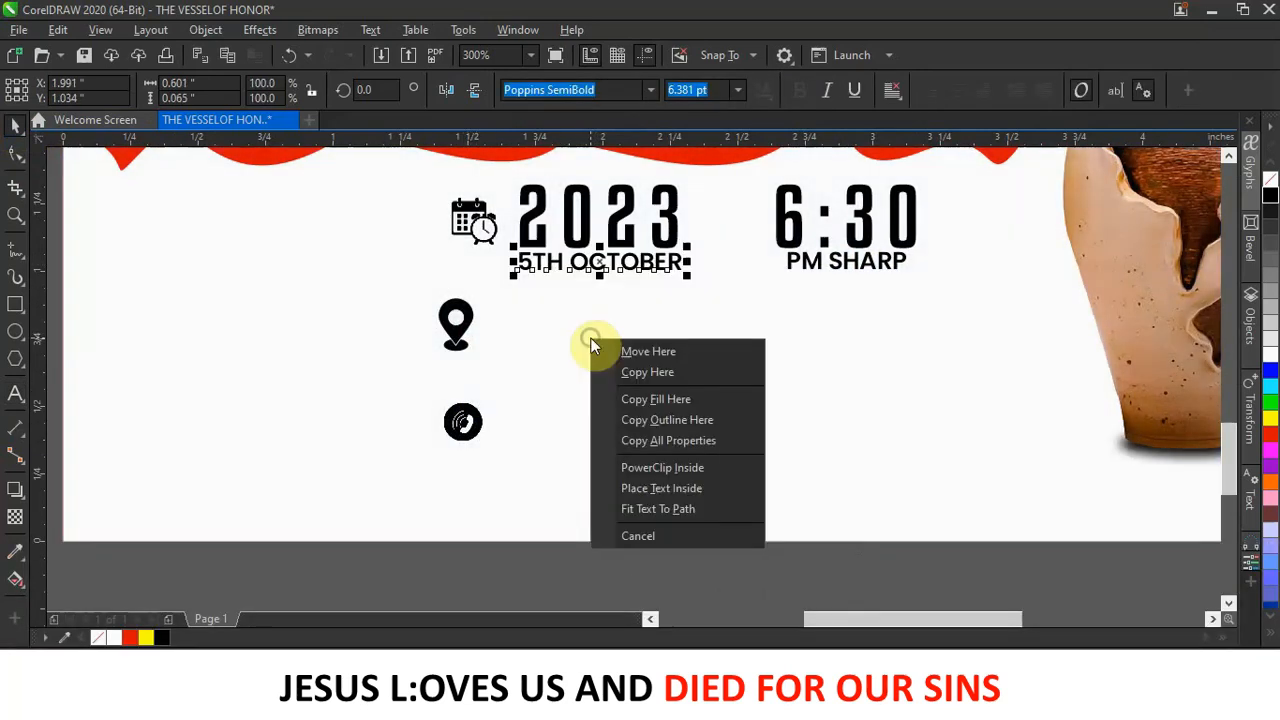
left_click(829, 272)
left_click(829, 268, "shift")
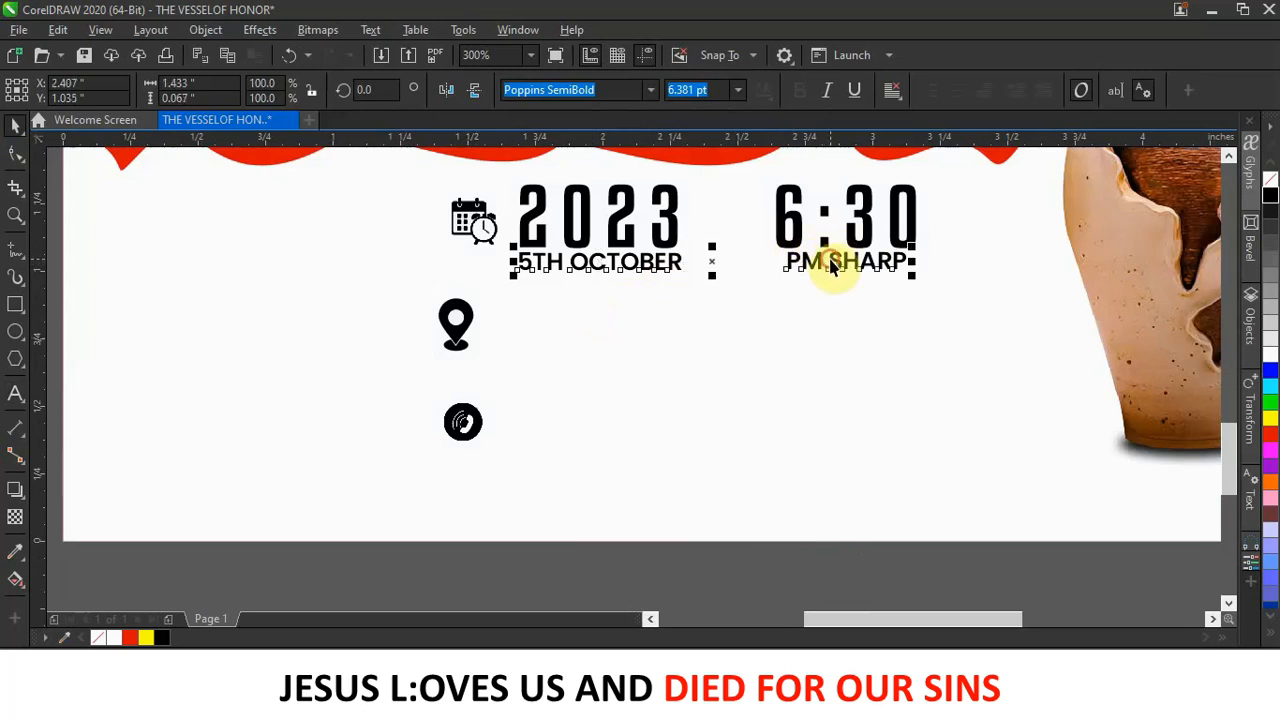
left_click(651, 89)
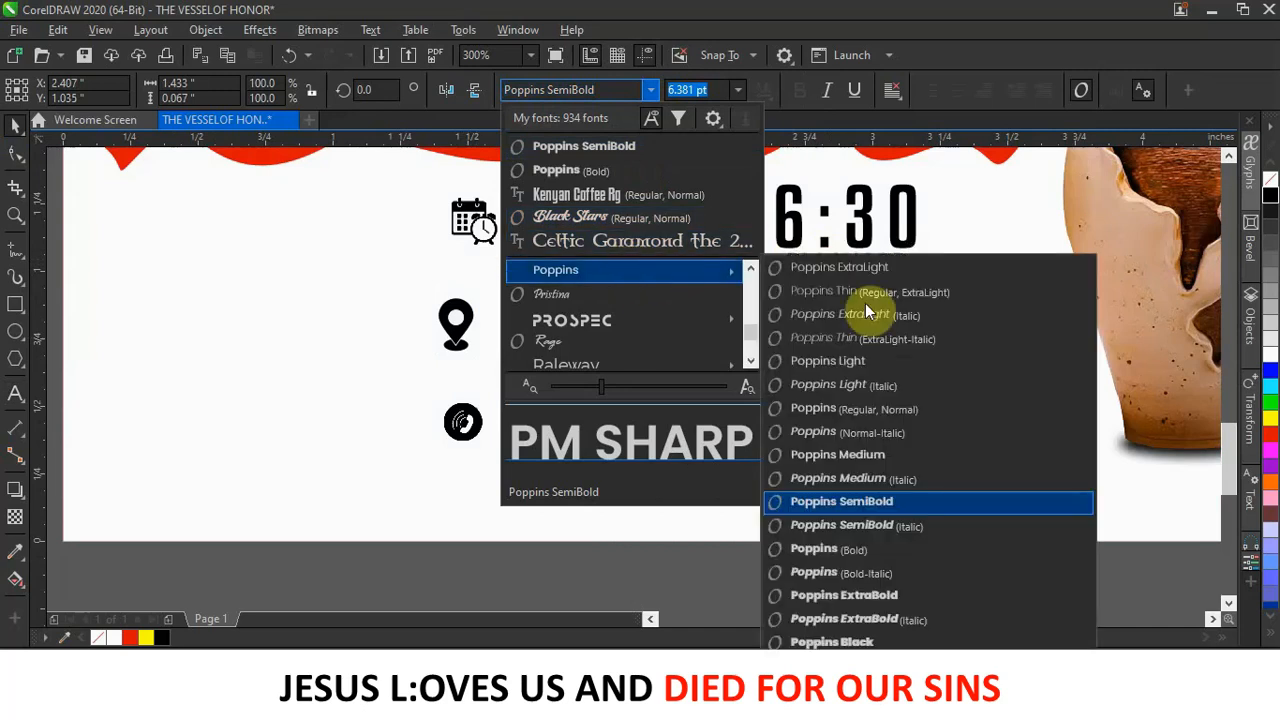
left_click(875, 558)
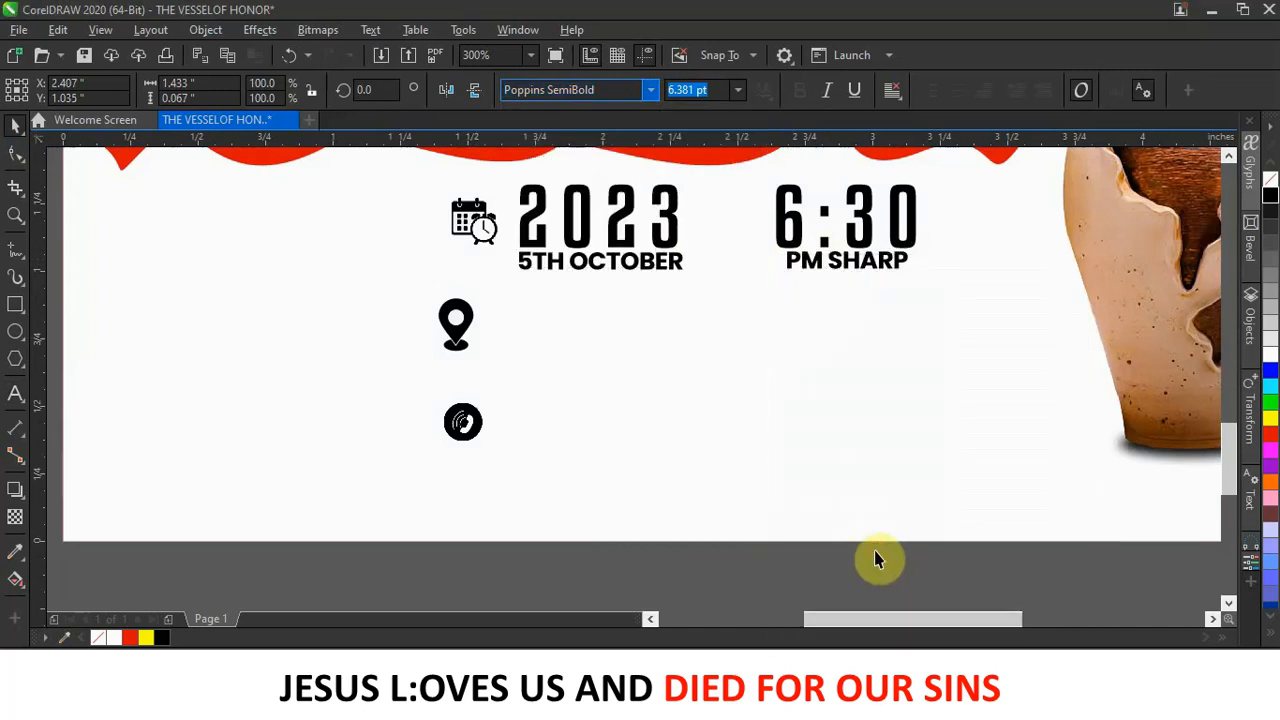
left_click(745, 384)
Place a copy of the 5TH OCTOBER line beside the location pin.
scroll(746, 380, "down", 4)
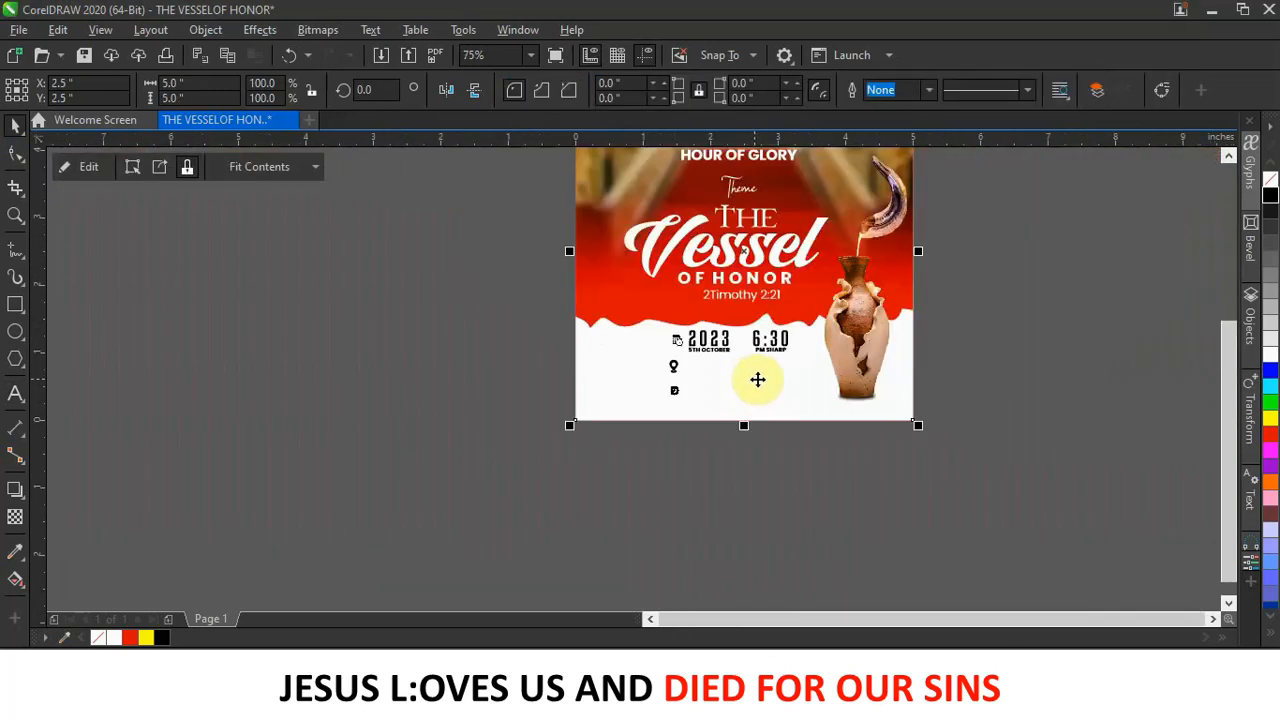
scroll(752, 379, "up", 4)
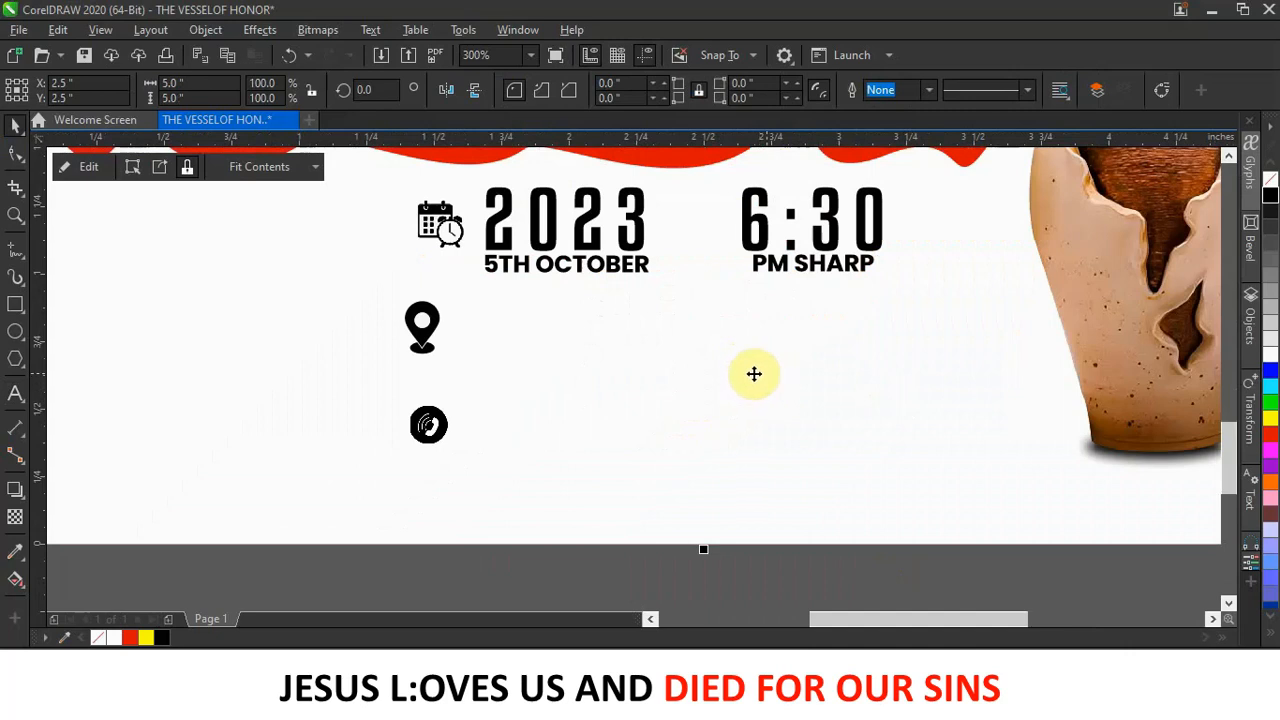
left_click(581, 271)
left_click_drag(583, 268, 563, 334)
left_click(627, 370)
Retype the line beside the pin as 'AMASAMAN OBEYEYIE, ACCRA GHANA' and drag a copy toward the phone icon.
double_click(601, 330)
key("ctrl+a")
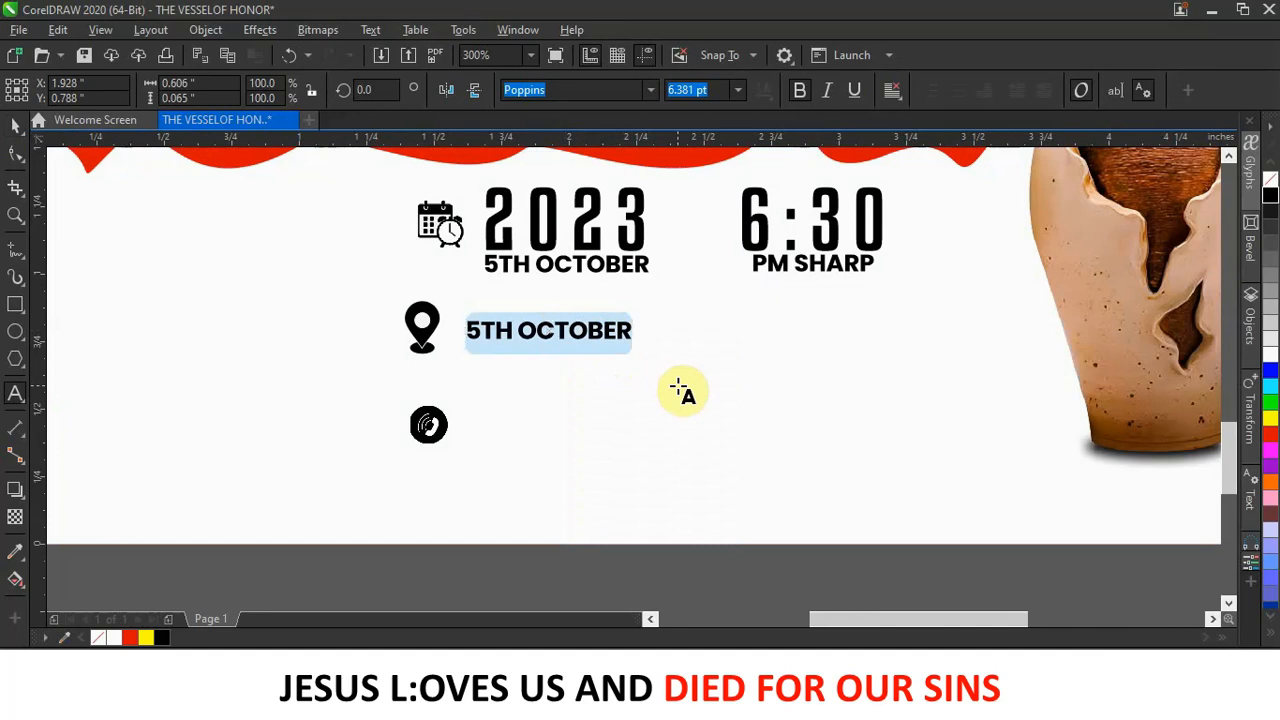
type("AMASAMA")
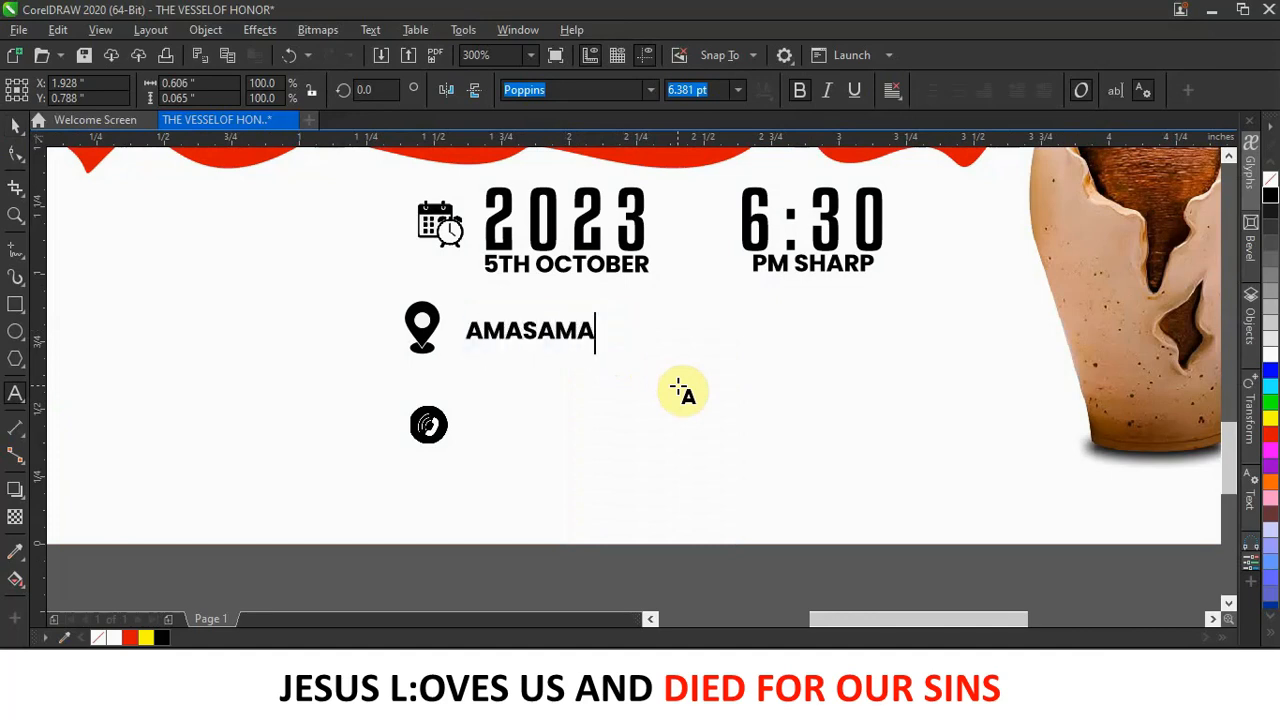
type("N")
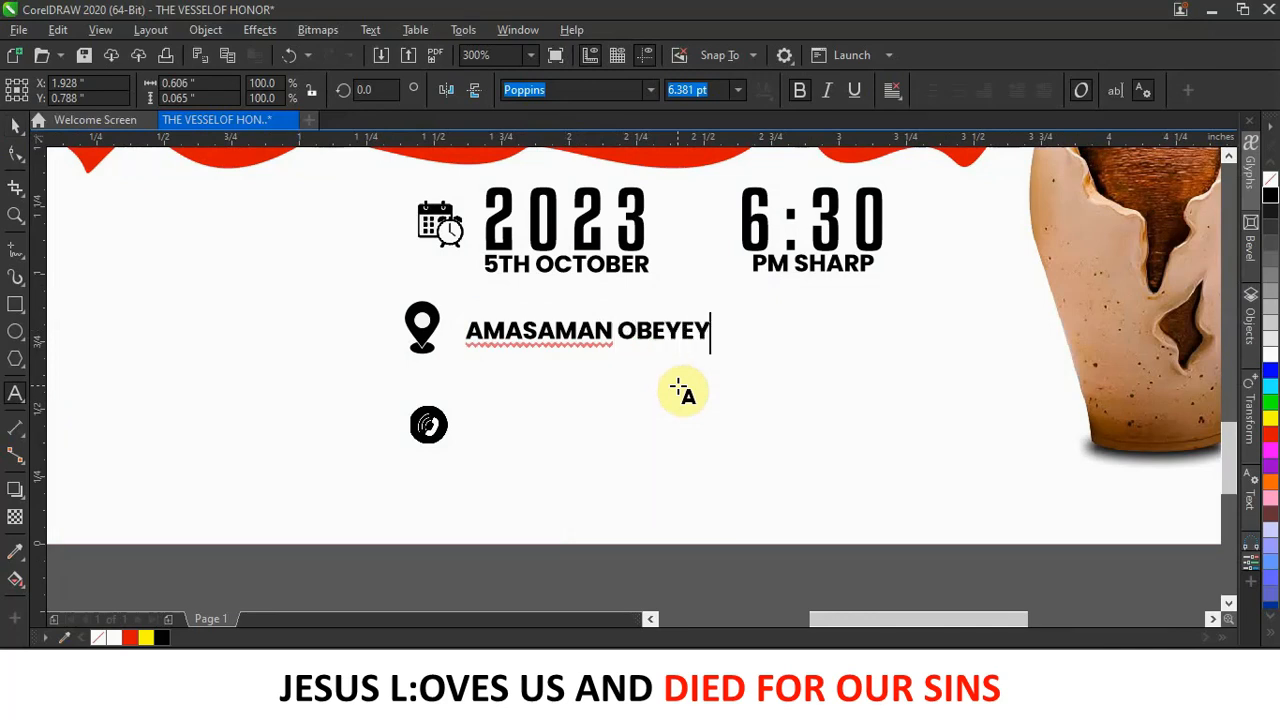
type("OBEYEYIE, ACCRA")
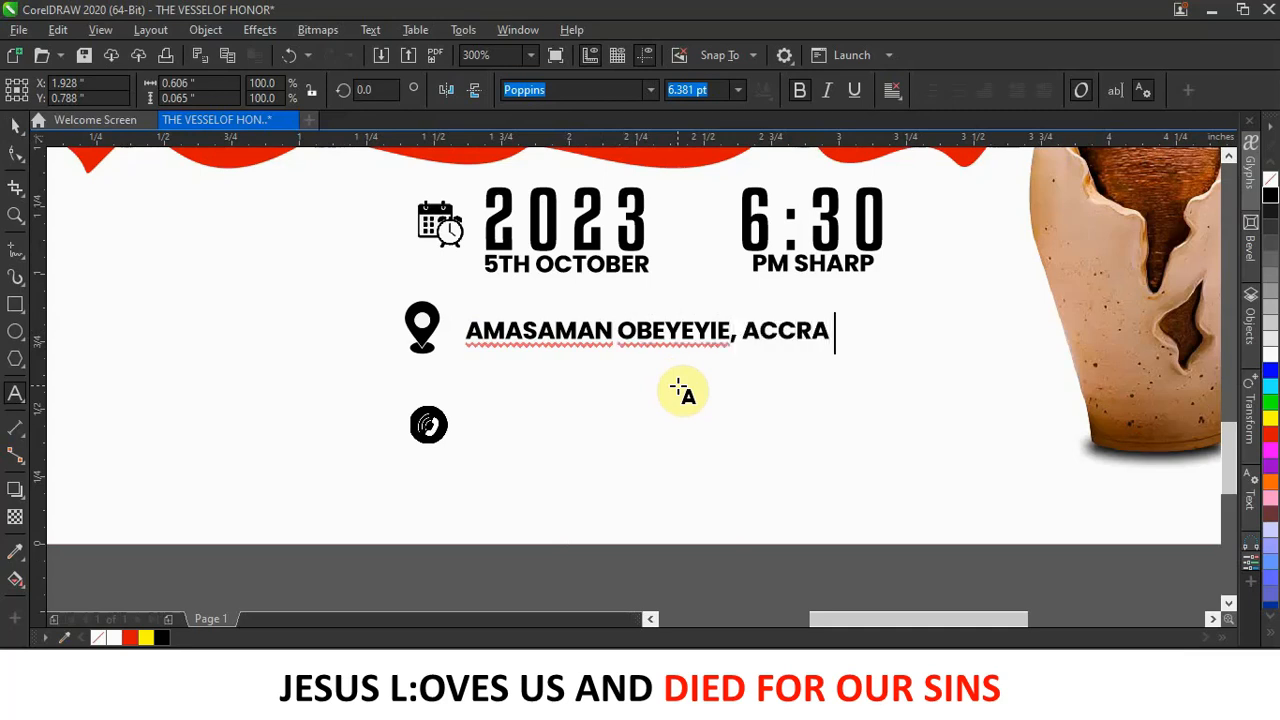
type(" GHANA")
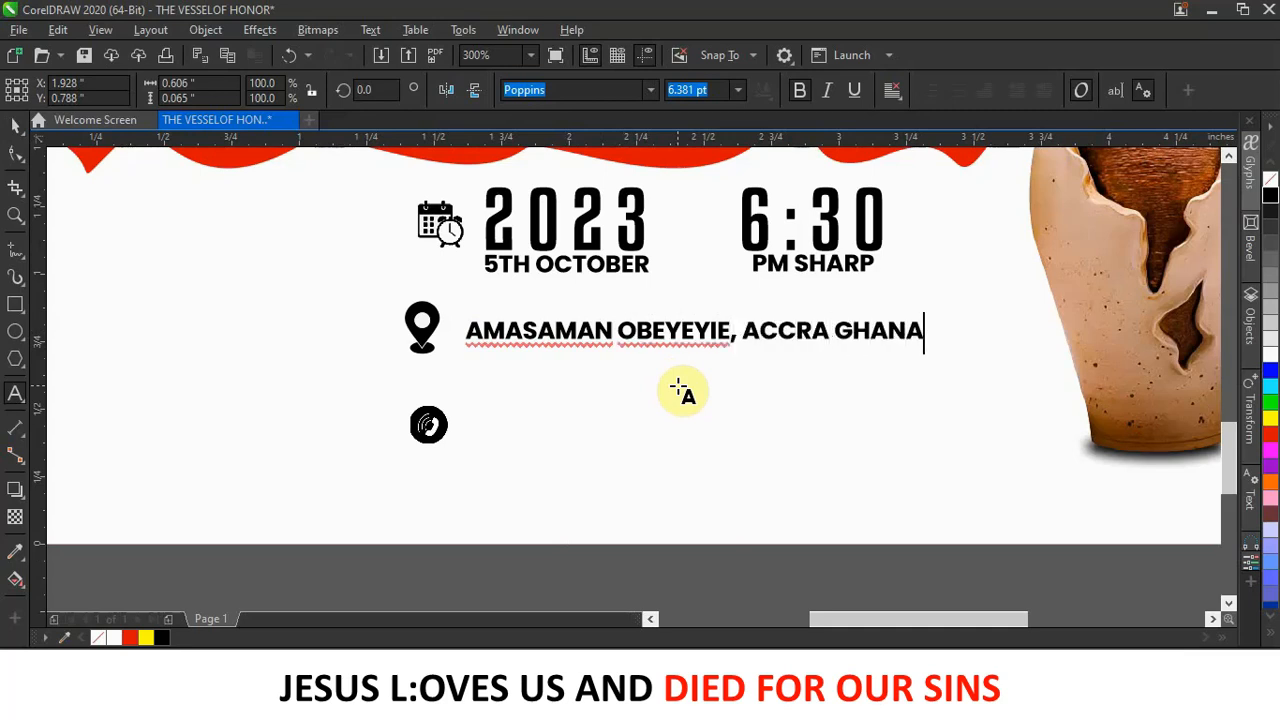
left_click(15, 124)
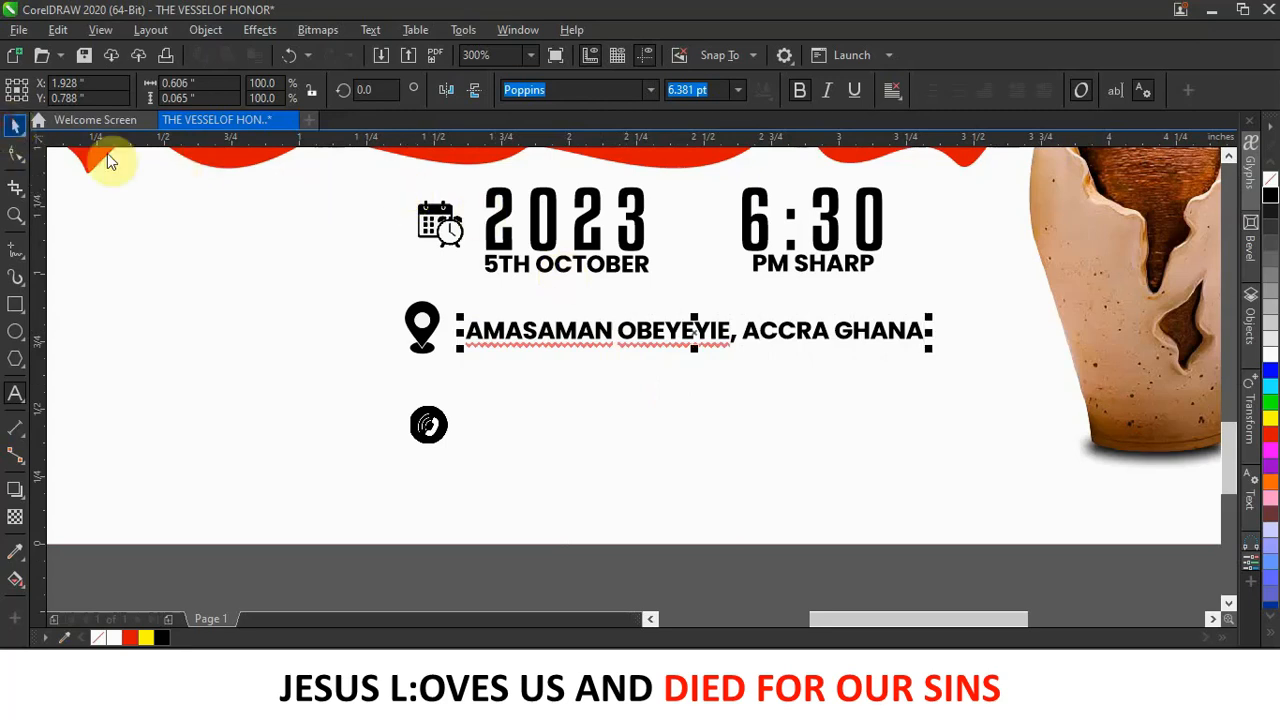
left_click_drag(571, 329, 579, 437)
Drop the address copy beside the phone icon and replace it with the church's contact phone number.
left_click(677, 470)
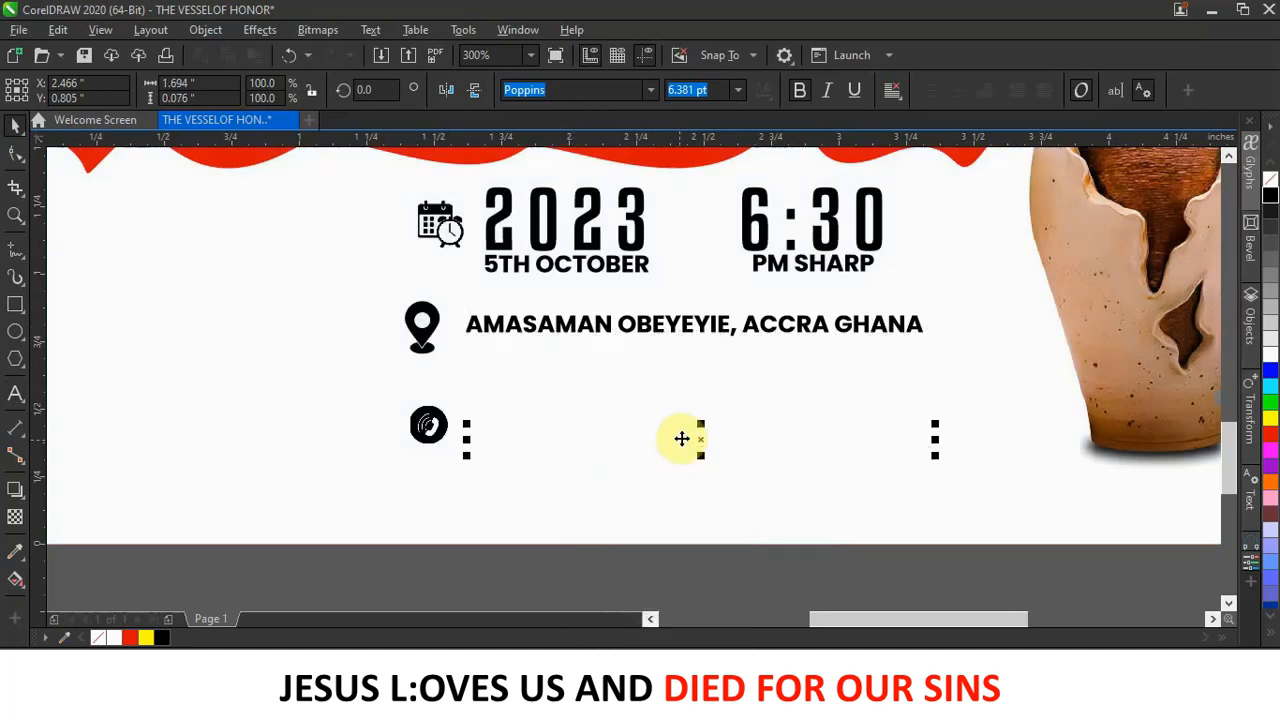
double_click(686, 440)
left_click_drag(928, 437, 434, 437)
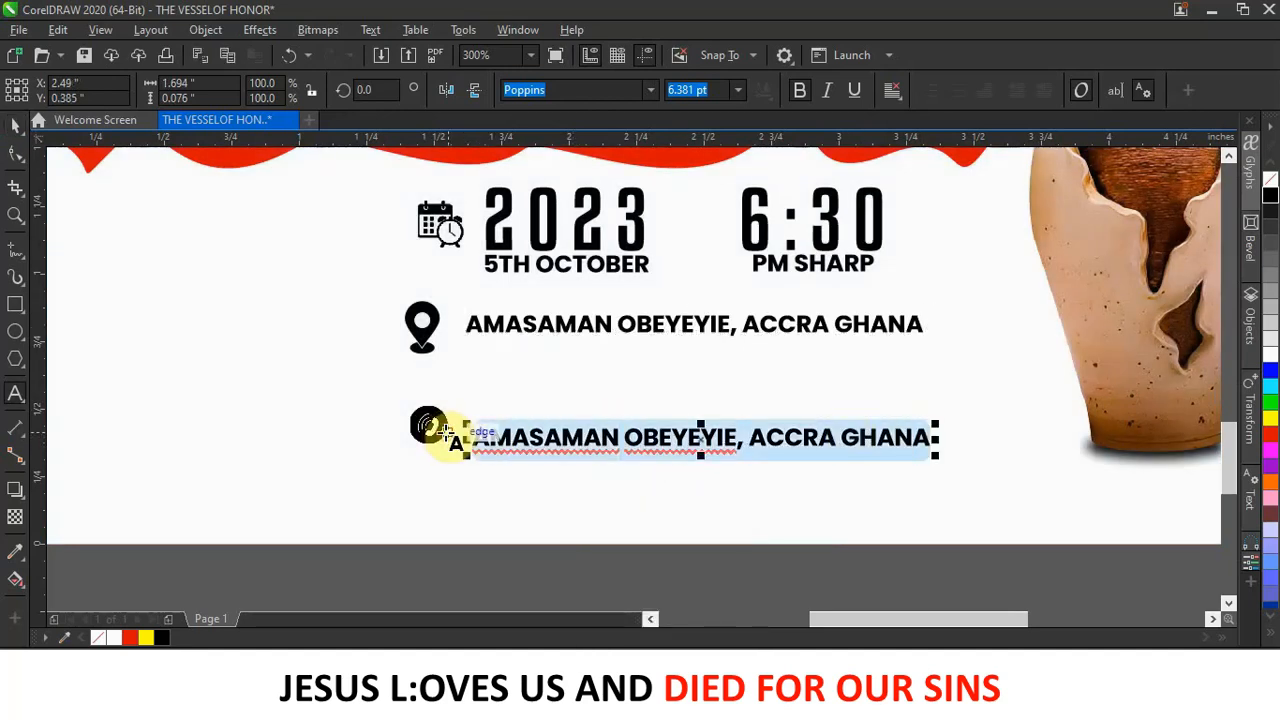
key("Delete")
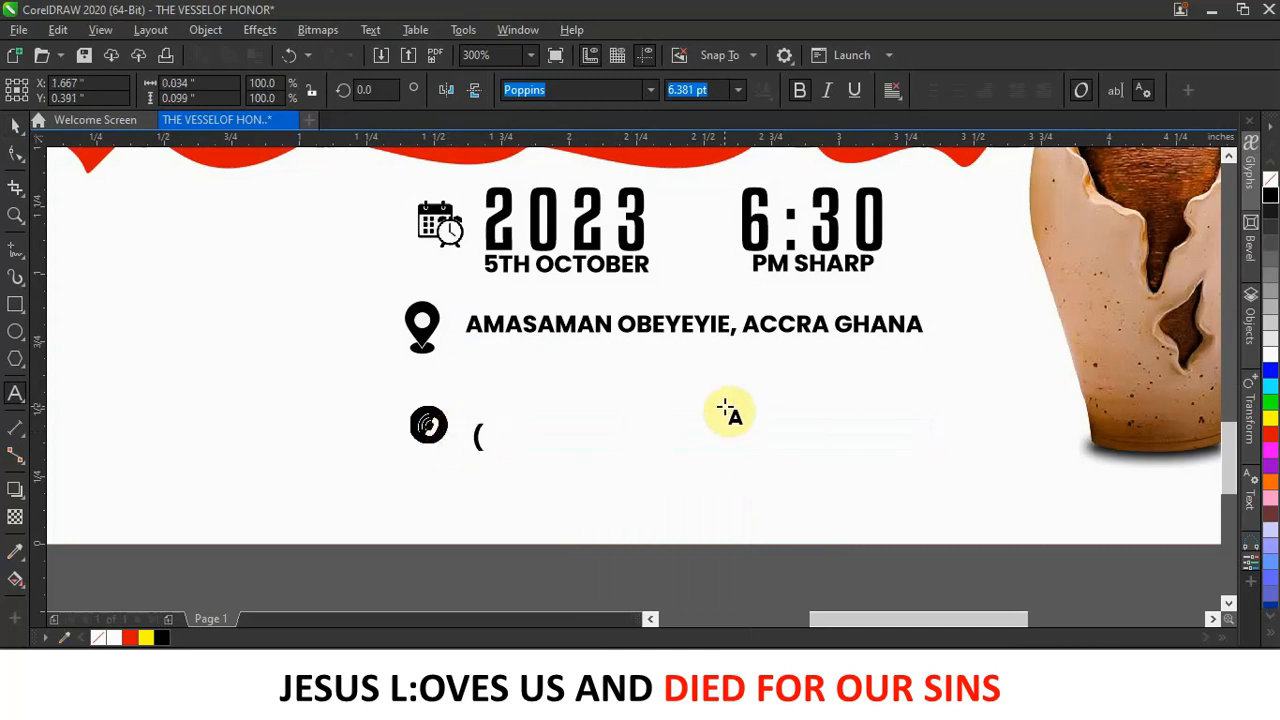
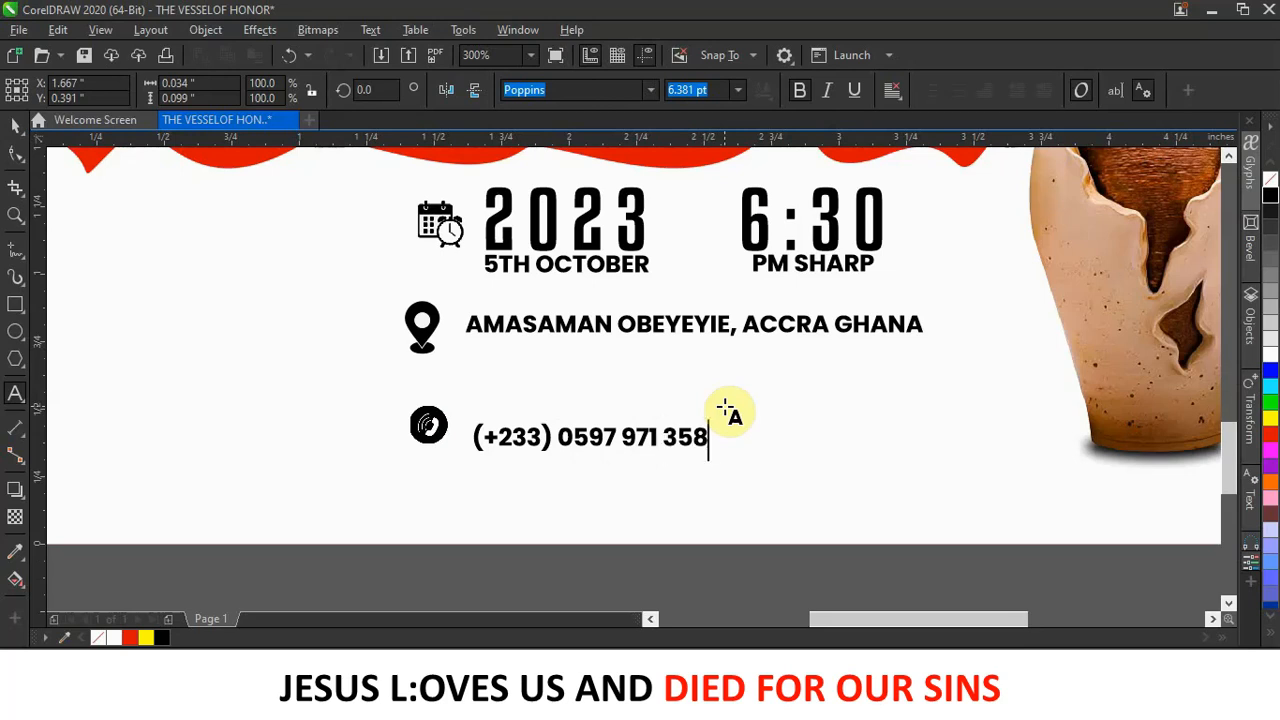
left_click(15, 125)
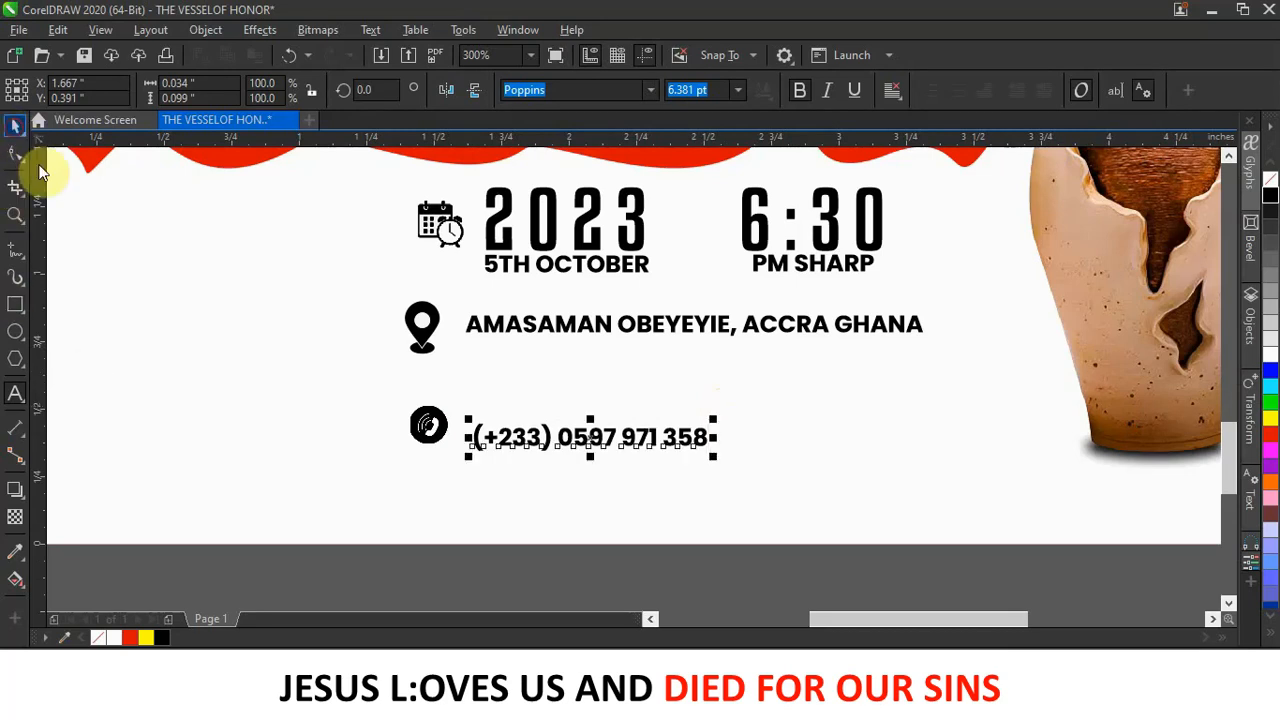
Widen the phone number's letter spacing and align it with the phone icon.
left_click(15, 153)
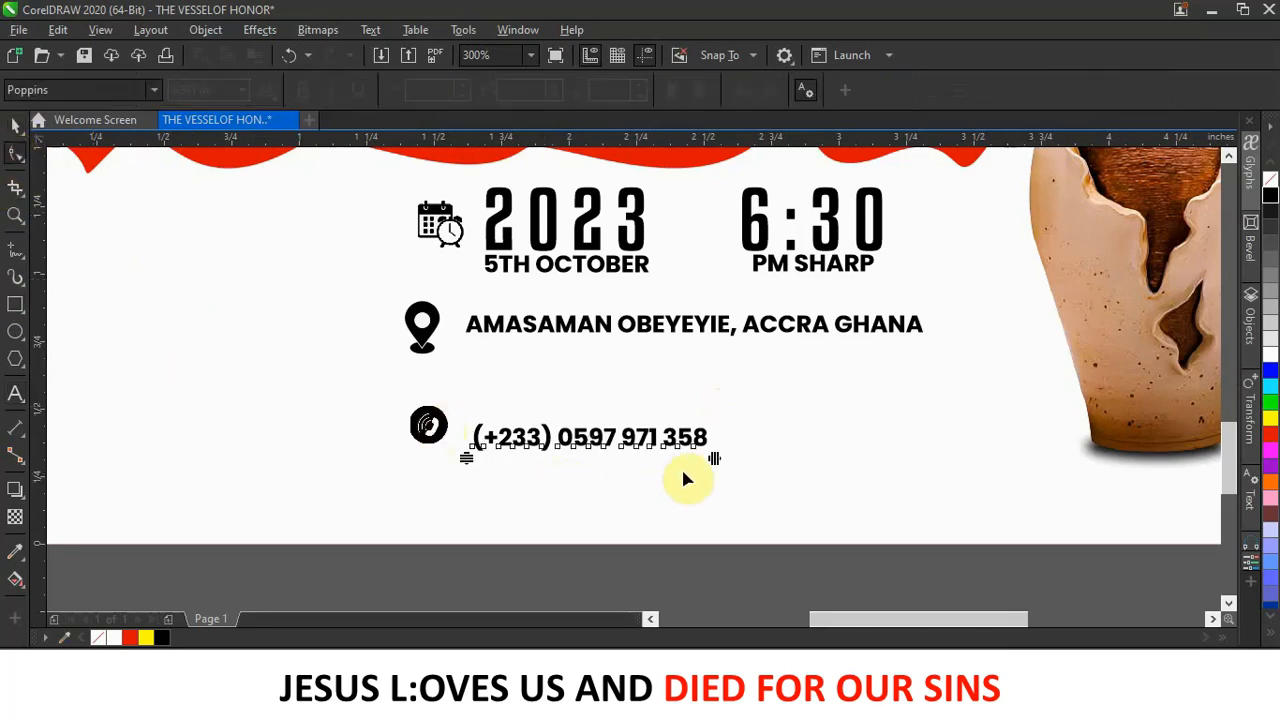
left_click_drag(716, 460, 855, 453)
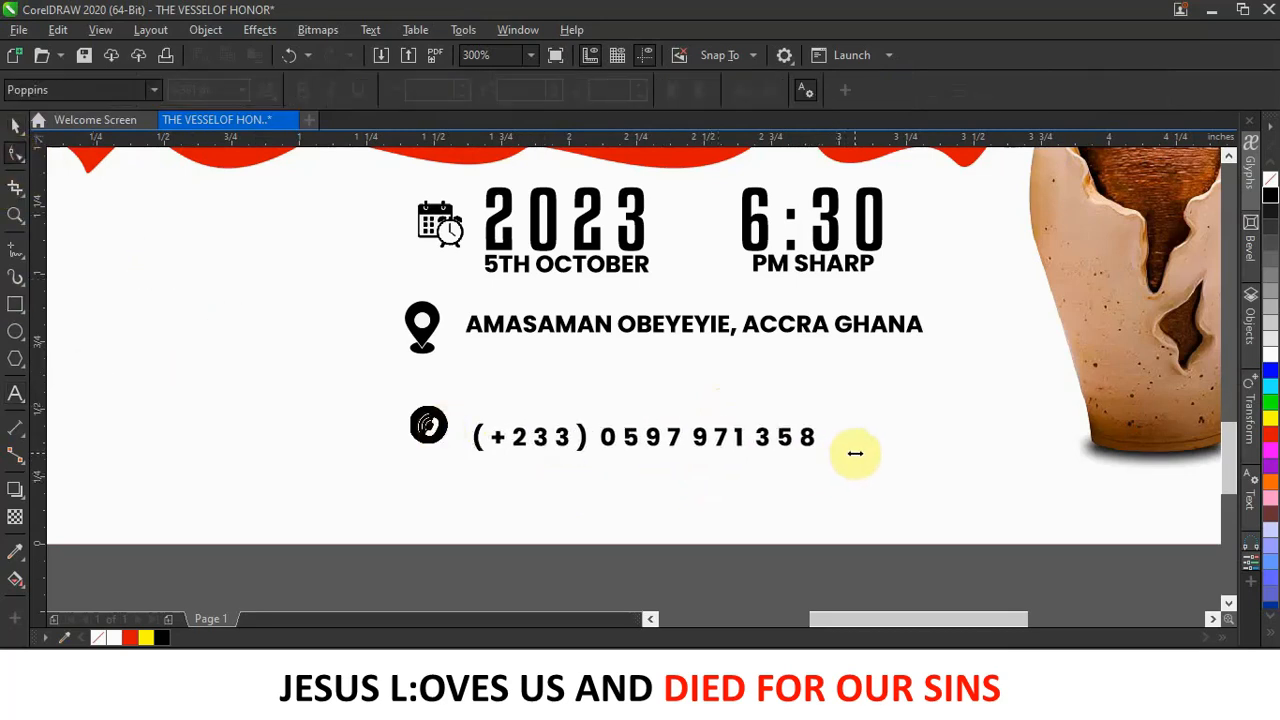
left_click(15, 125)
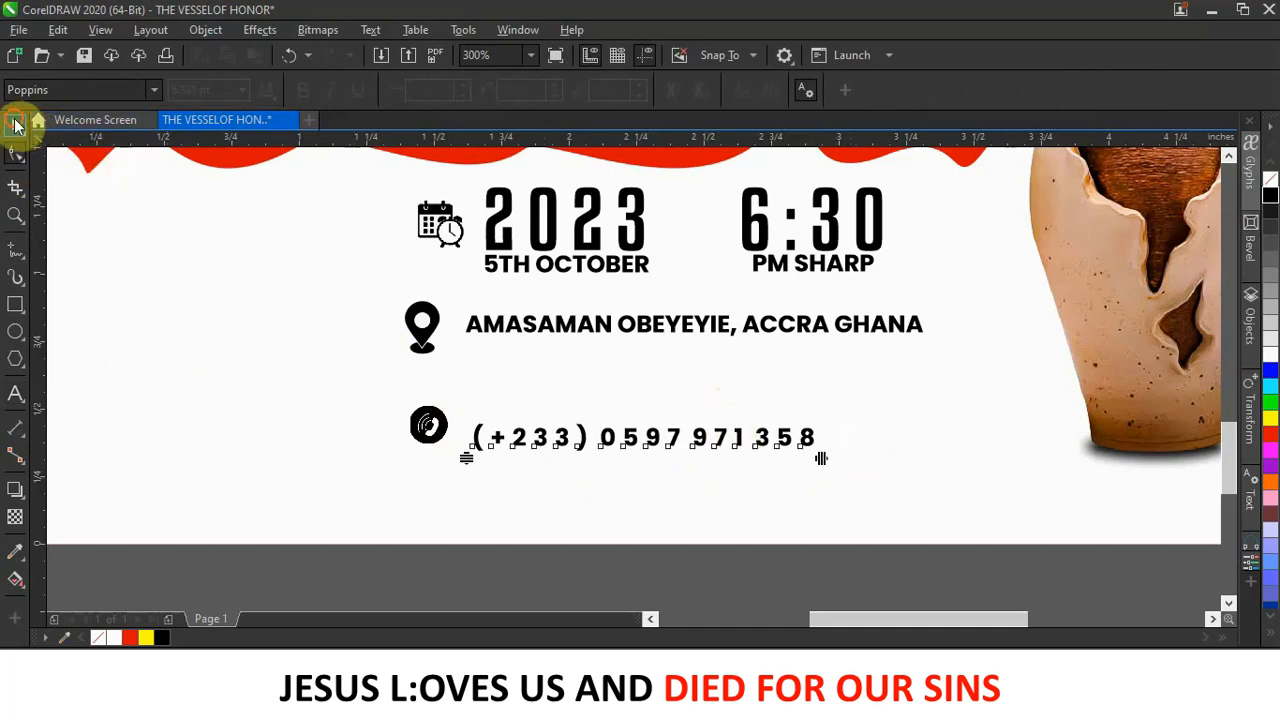
left_click_drag(700, 437, 734, 428)
scroll(734, 428, "down", 2)
Line up the phone number, phone icon and location pin, shrinking the pin slightly.
scroll(734, 428, "down", 2)
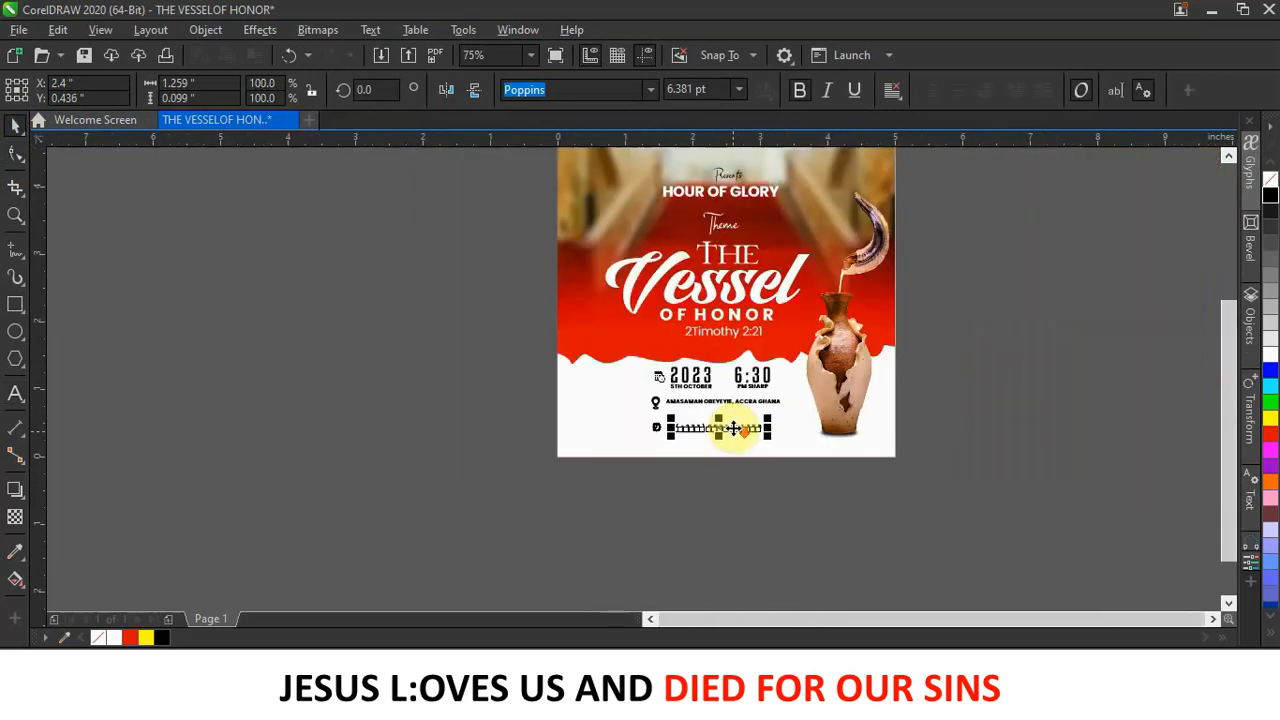
left_click(741, 512)
scroll(763, 446, "up", 4)
scroll(750, 414, "down", 4)
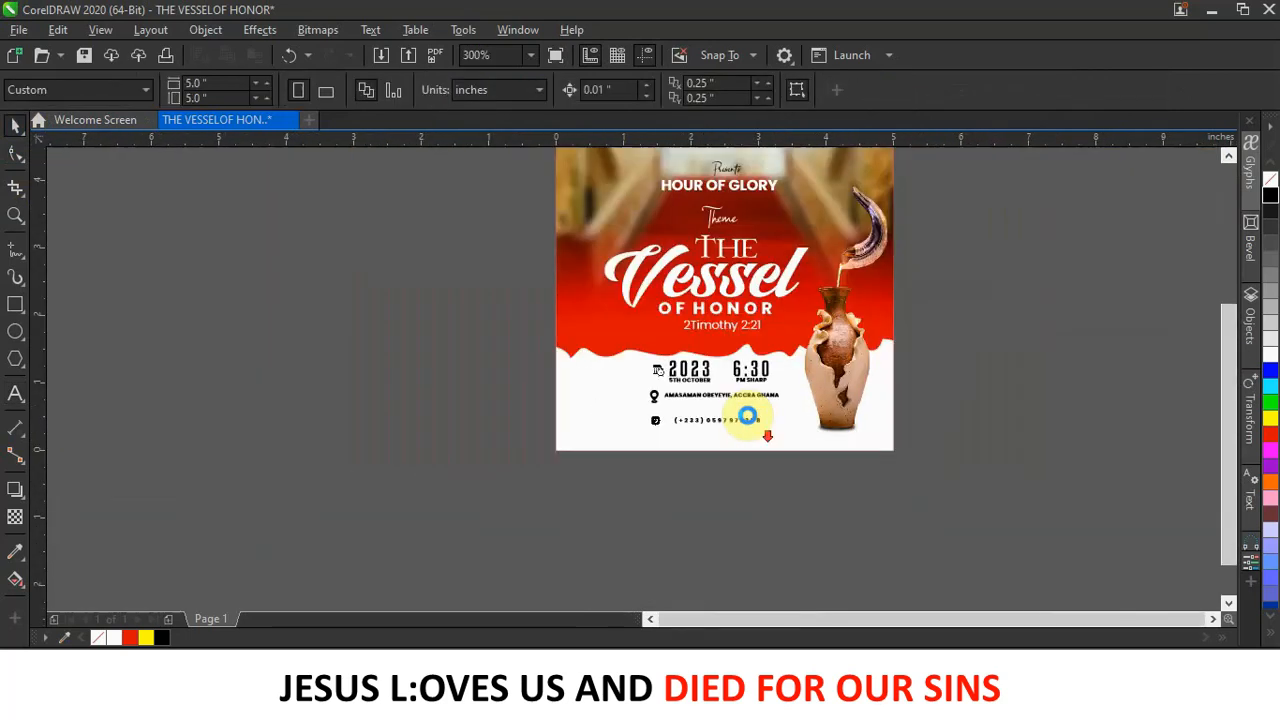
scroll(745, 430, "up", 4)
mouse_move(712, 540)
left_mouse_down()
mouse_move(697, 543)
mouse_move(697, 527)
left_mouse_up()
mouse_move(397, 444)
left_mouse_down()
mouse_move(419, 407)
mouse_move(408, 428)
left_mouse_up()
left_click_drag(389, 543, 400, 514)
left_click_drag(597, 535, 483, 440)
Group the date, location and phone details and reposition the group on the poster.
scroll(595, 510, "down", 4)
left_click(957, 95)
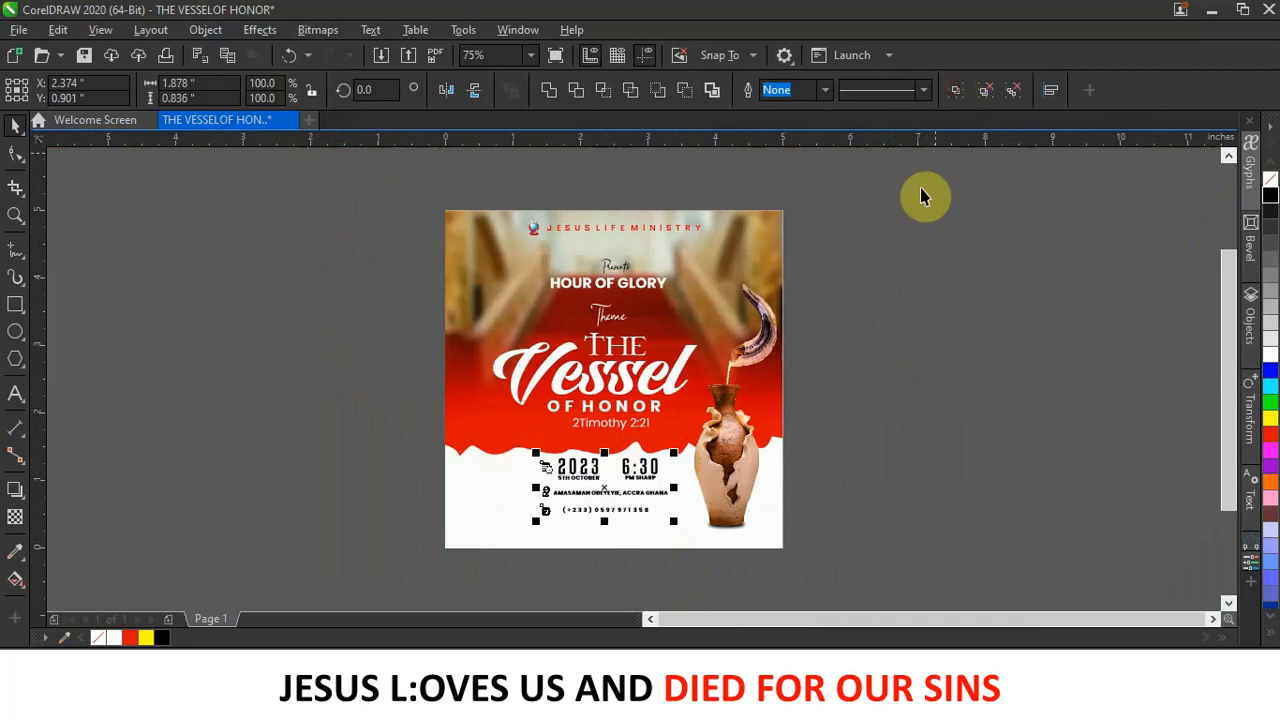
scroll(634, 471, "up", 4)
scroll(643, 449, "down", 4)
mouse_move(645, 465)
left_mouse_down()
mouse_move(643, 449)
mouse_move(665, 477)
left_mouse_up()
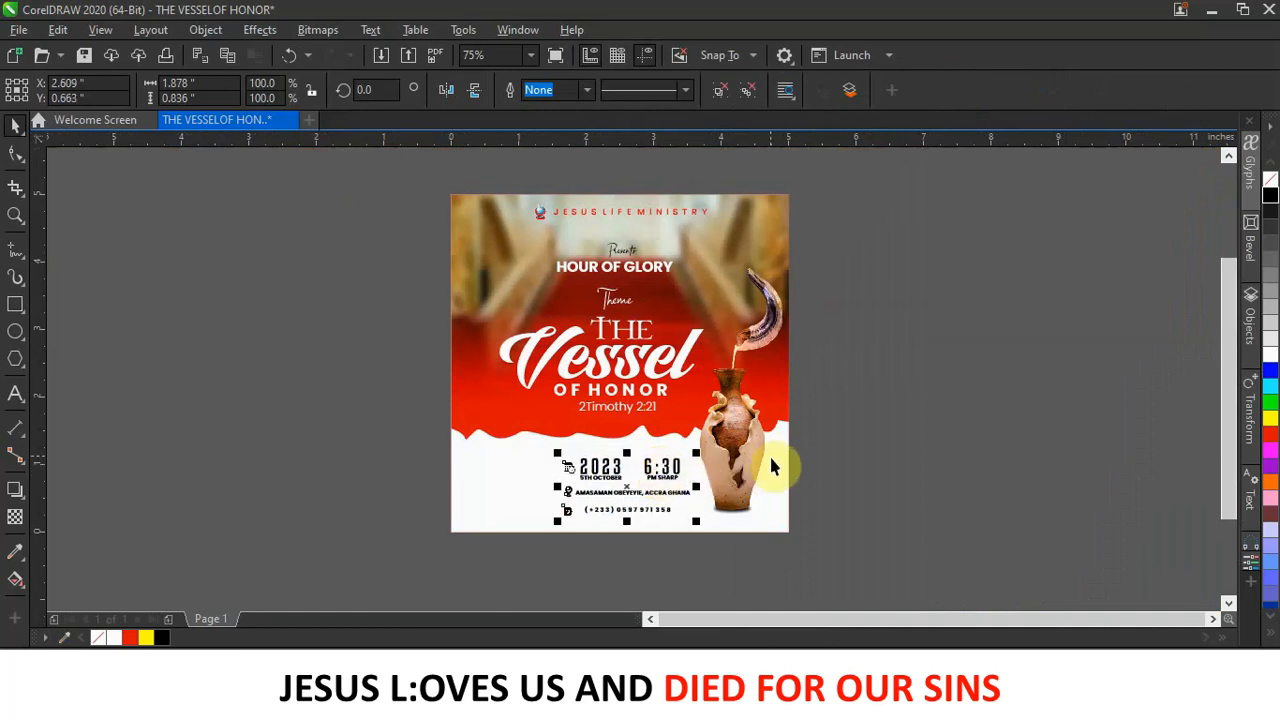
Nudge the white wave shape down and rotate it slightly to level it.
left_click(787, 468)
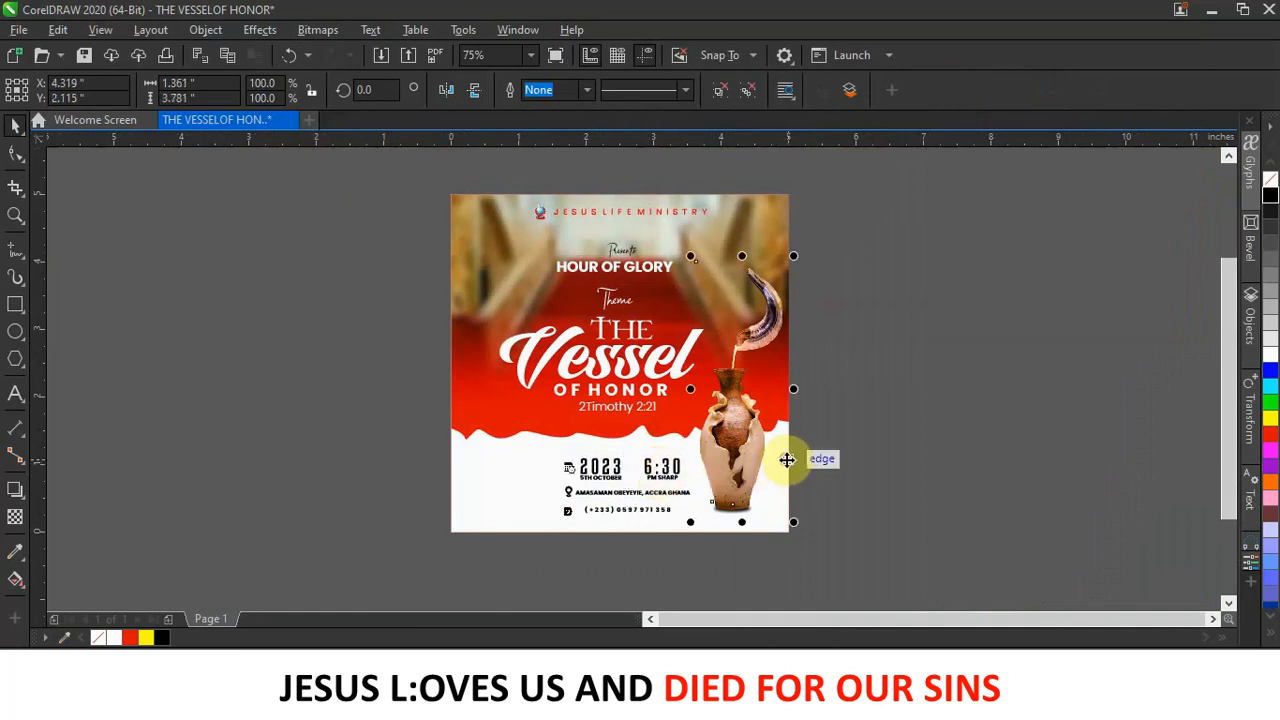
left_click(491, 496)
left_click(491, 490)
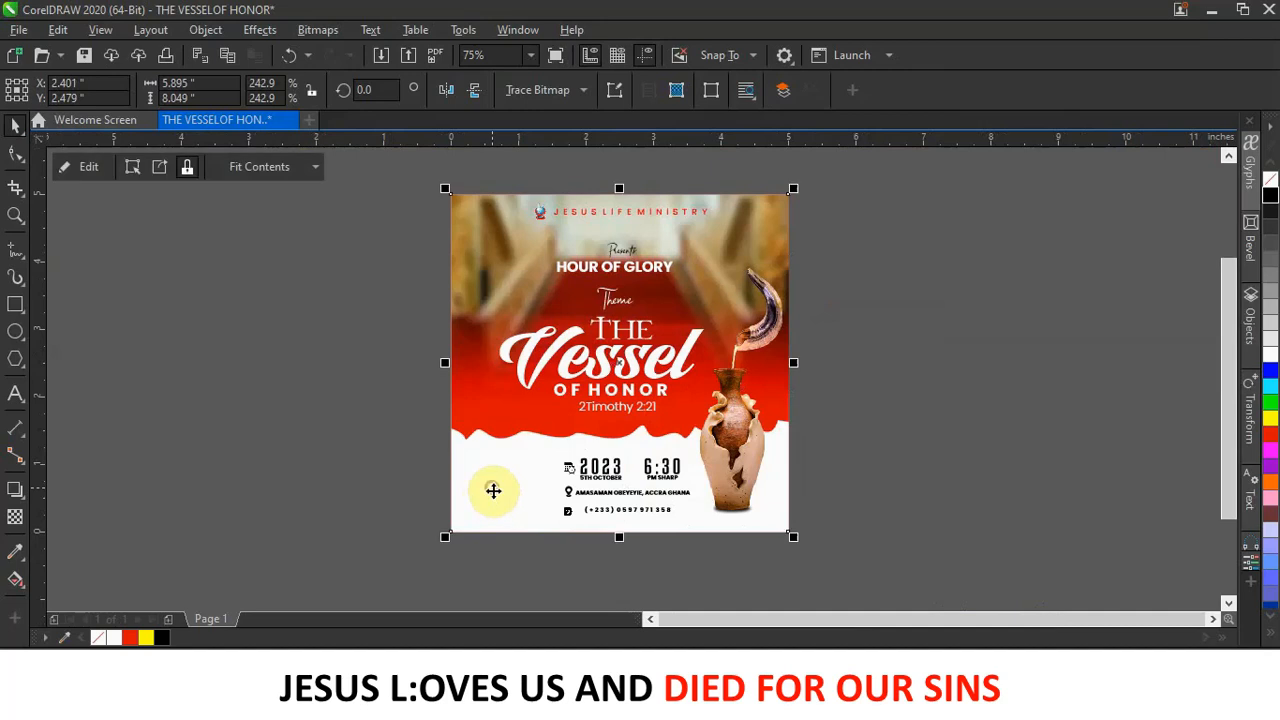
left_click(495, 507)
key("Down")
key("Down")
key("Down")
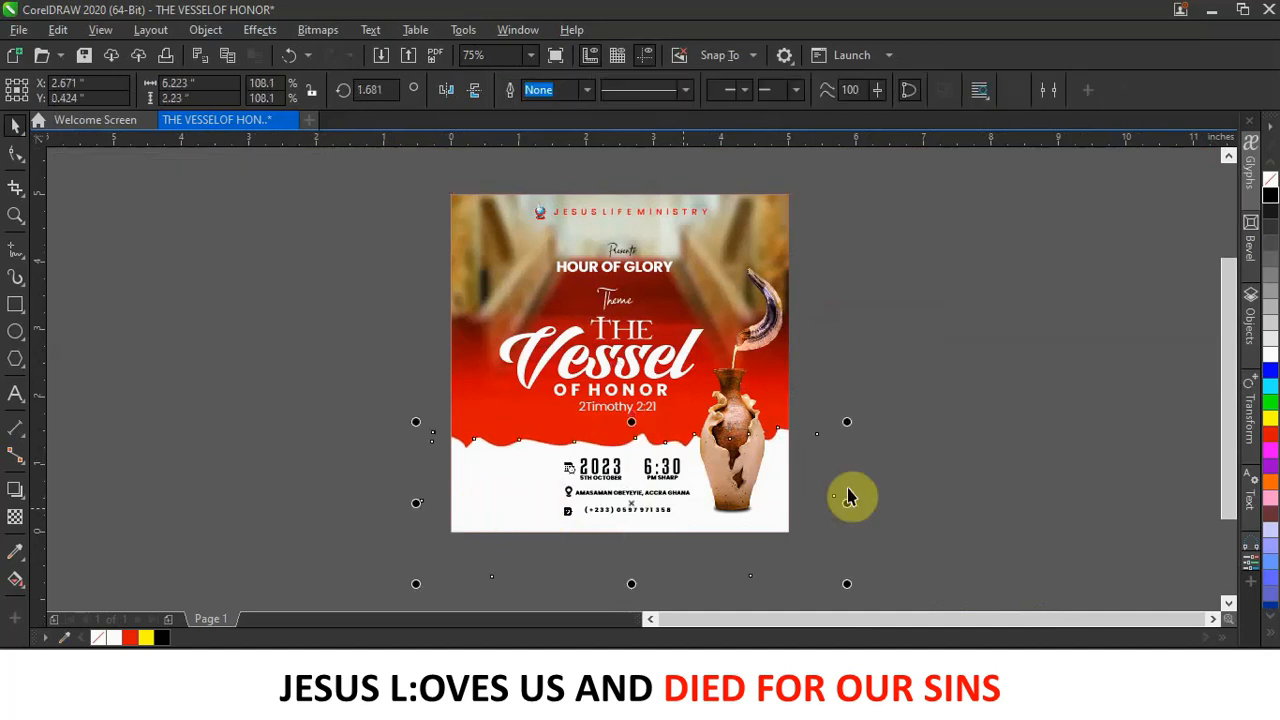
left_click(632, 507)
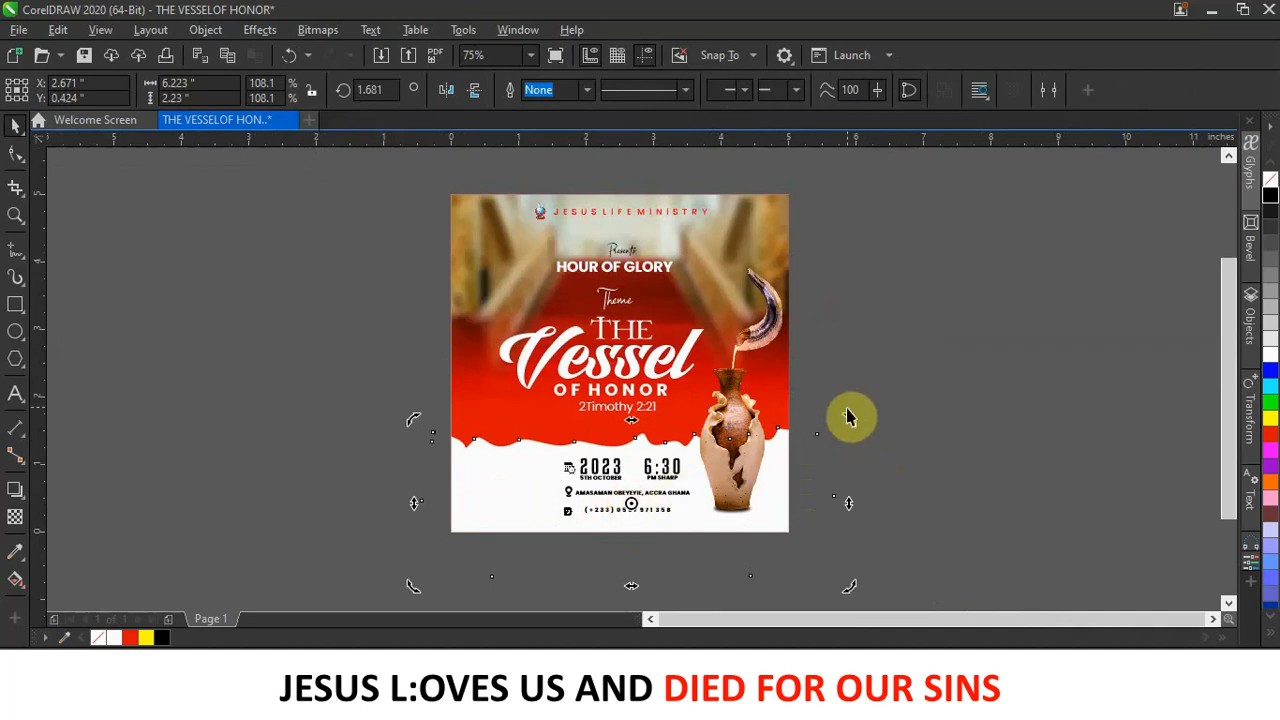
left_click_drag(849, 417, 853, 424)
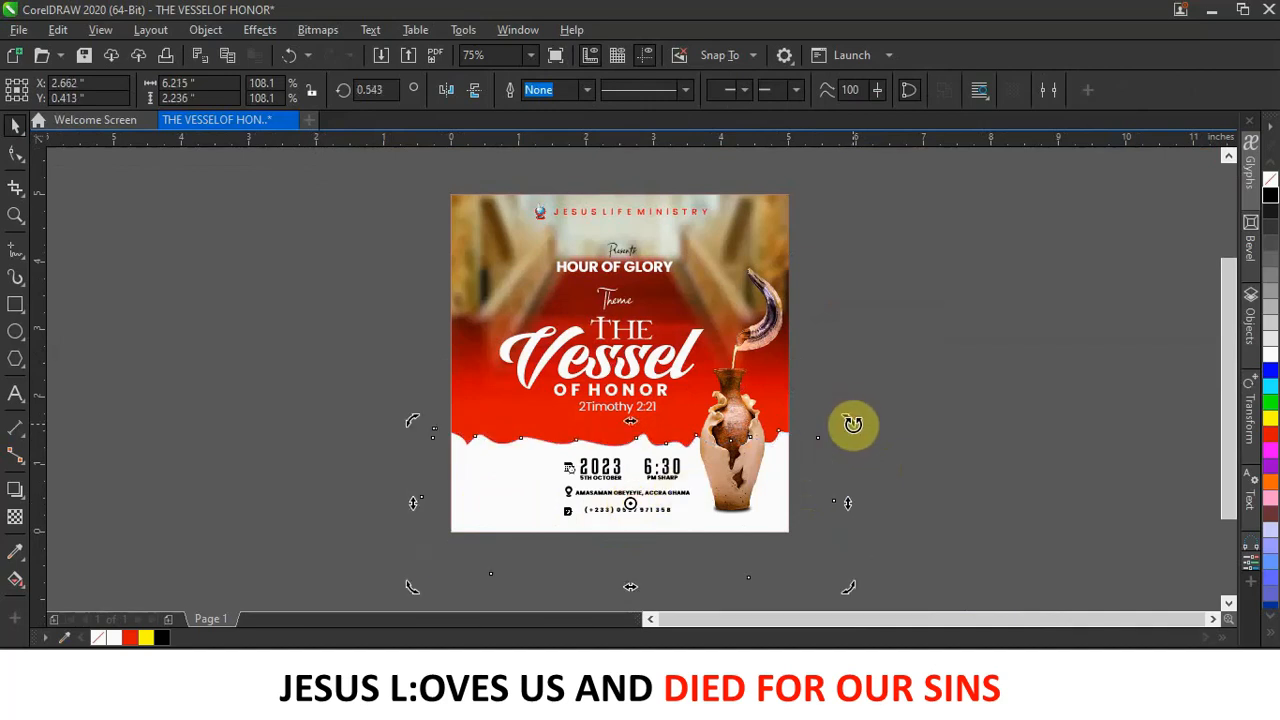
key("Escape")
In the flyer images folder, drag out Apostle's Picture to bring it into the flyer.
scroll(665, 513, "up", 3)
scroll(665, 513, "down", 3)
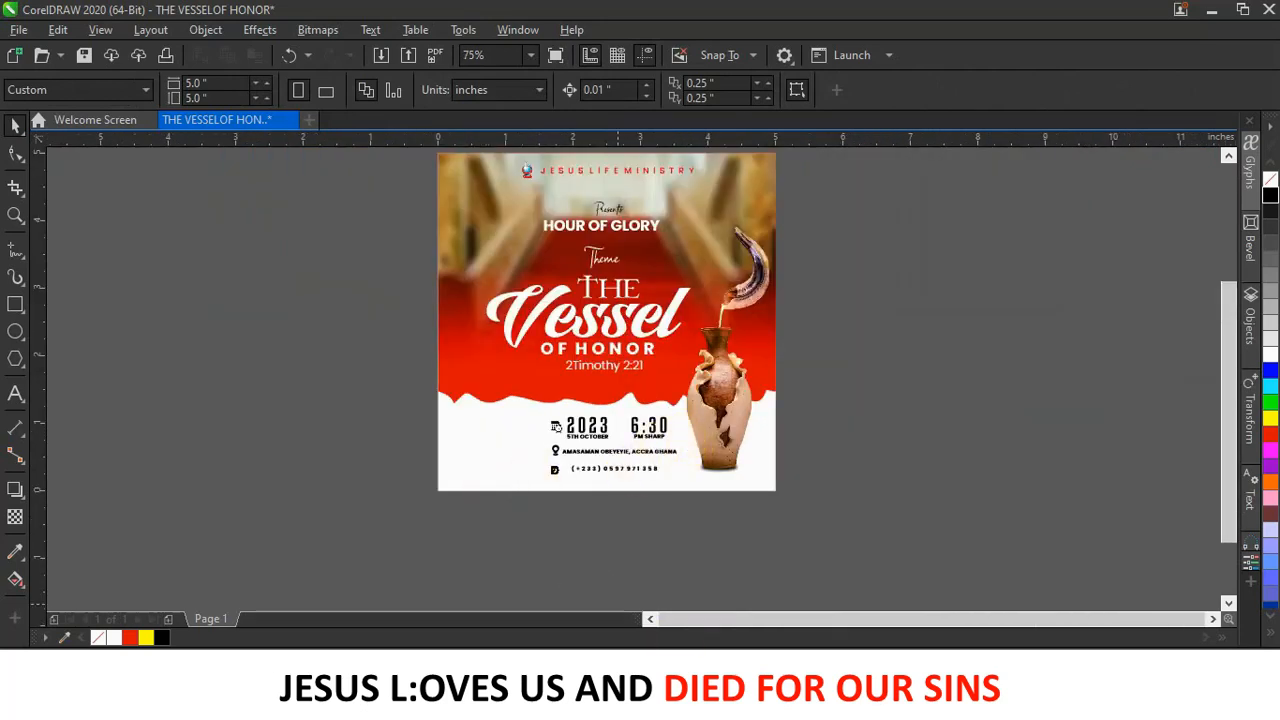
left_click(618, 612)
left_click(503, 477)
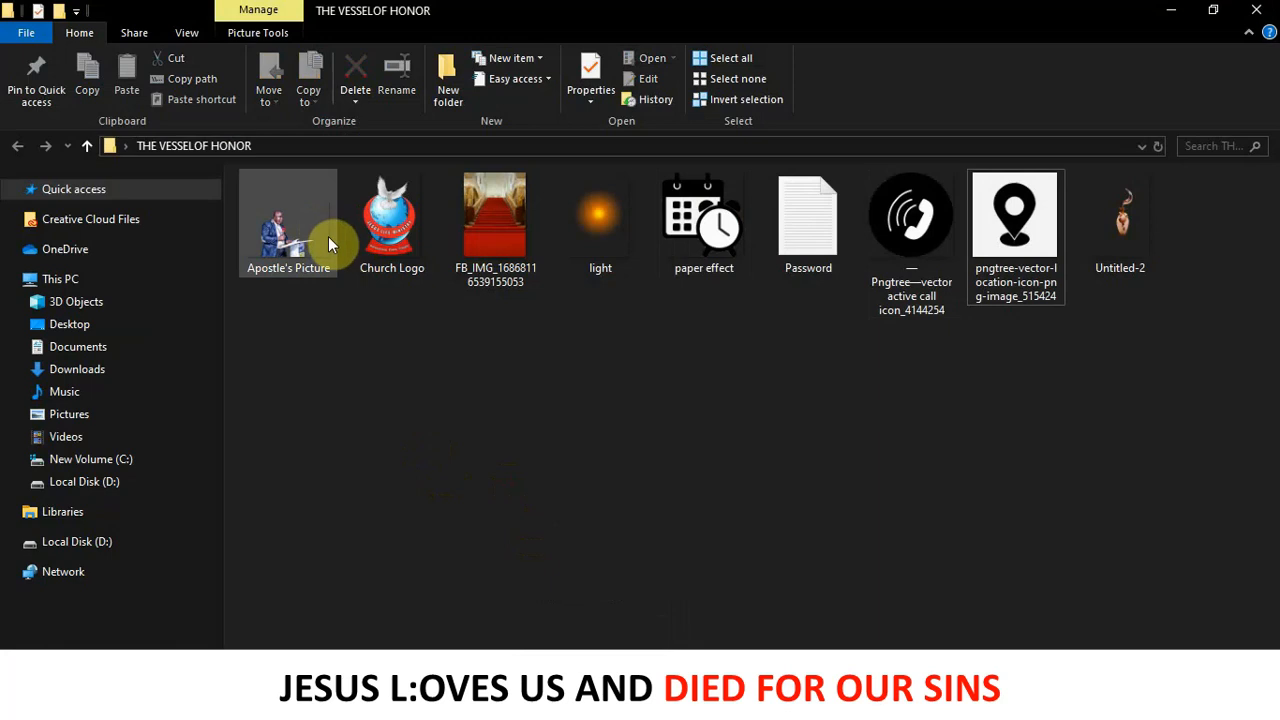
left_click_drag(300, 215, 406, 510)
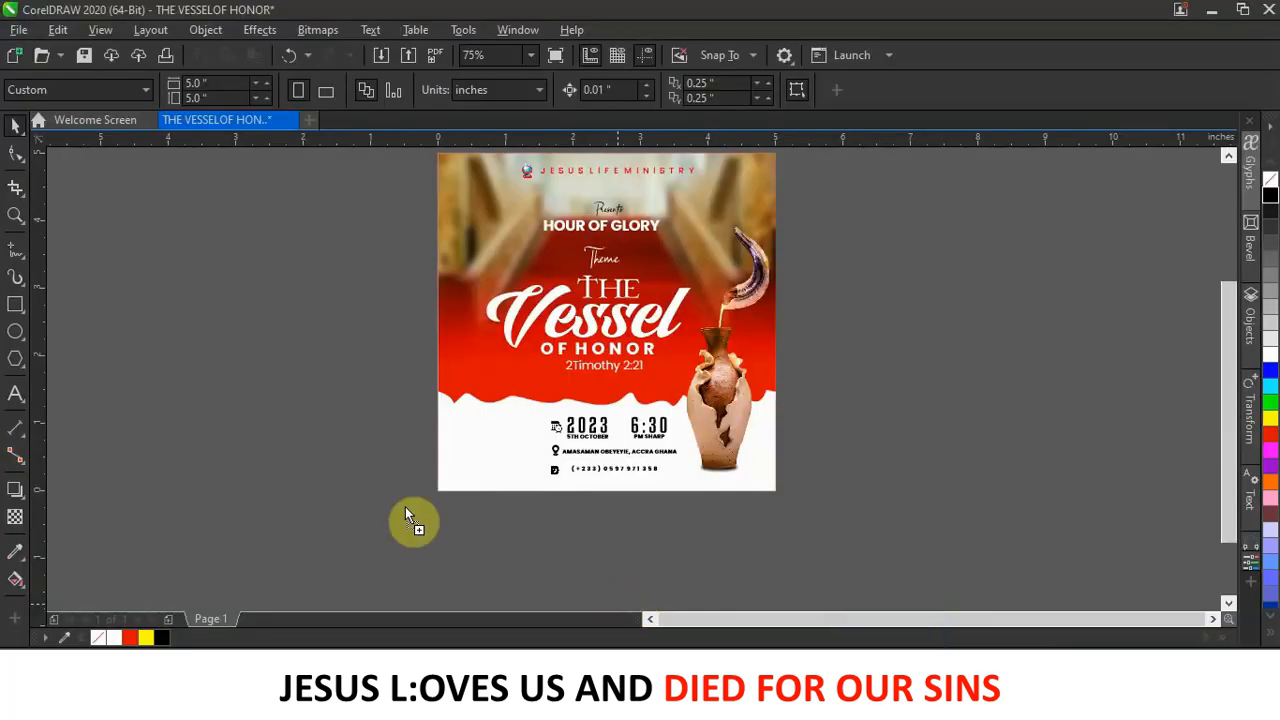
Drop Apostle's Picture on the canvas, scale it to about 20%, and place it lower left.
left_click_drag(312, 443, 310, 442)
scroll(312, 450, "down", 4)
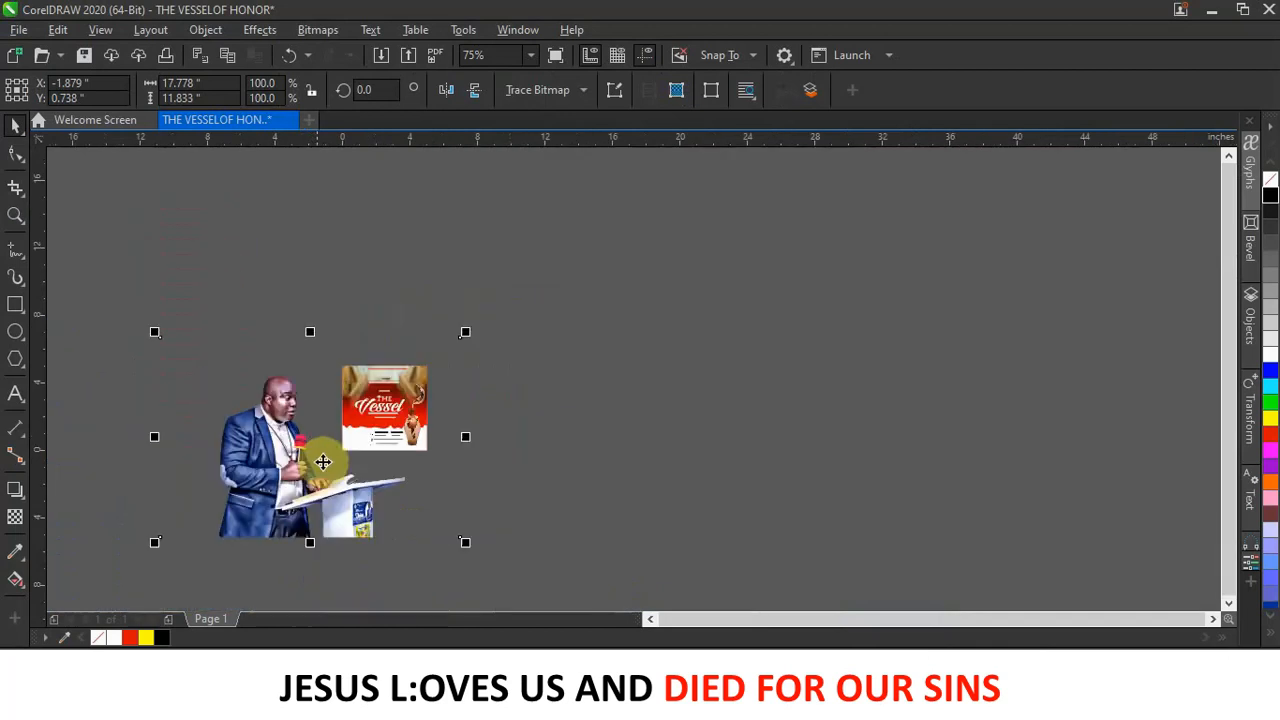
left_click(333, 499)
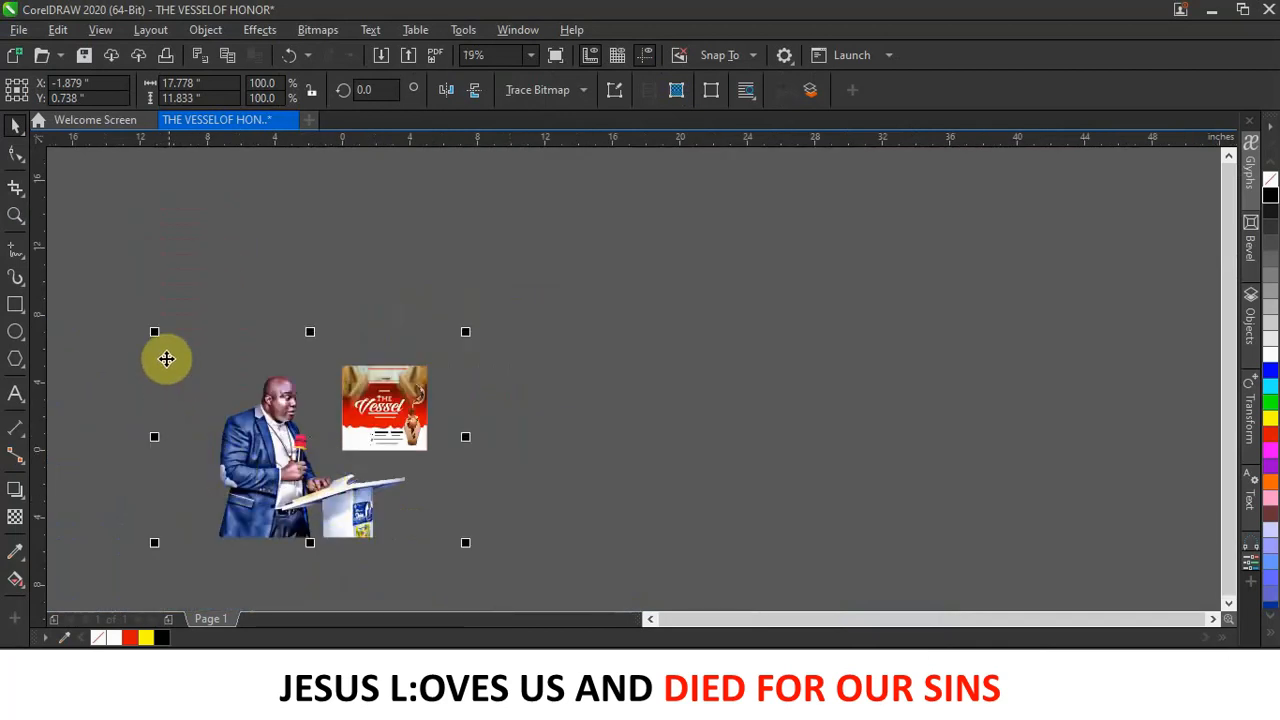
left_click_drag(150, 330, 307, 433)
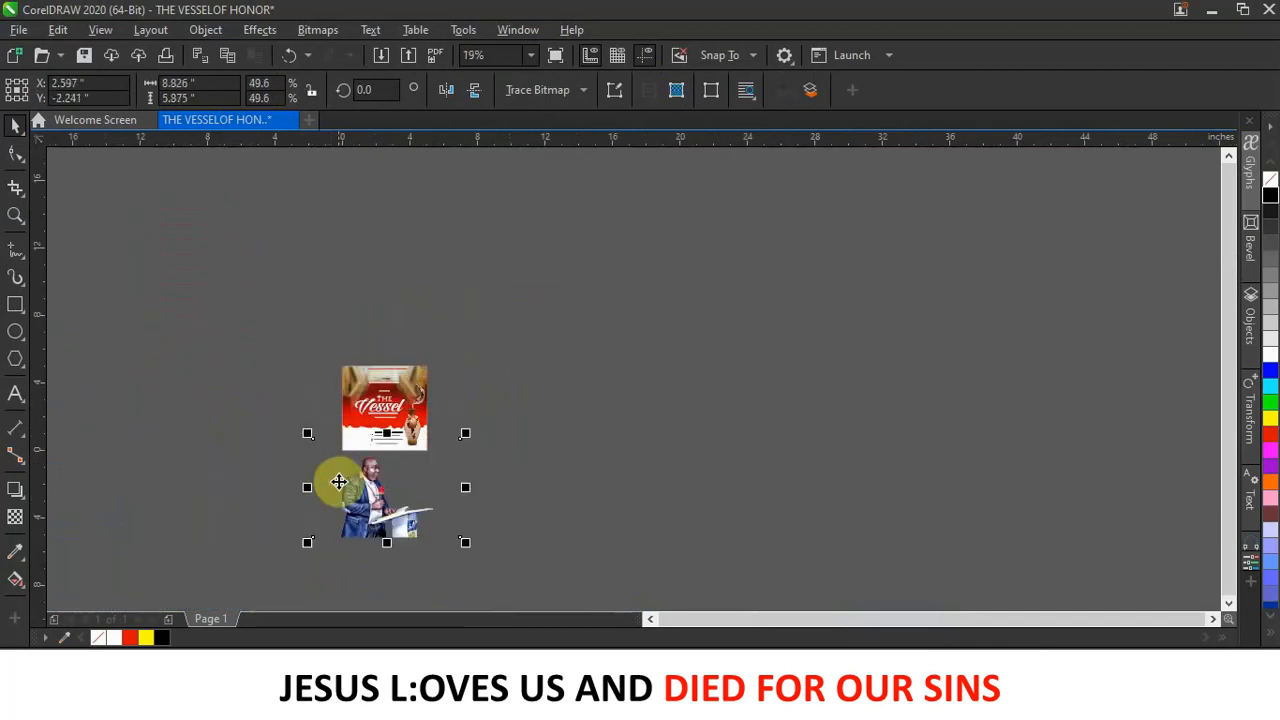
scroll(359, 487, "up", 5)
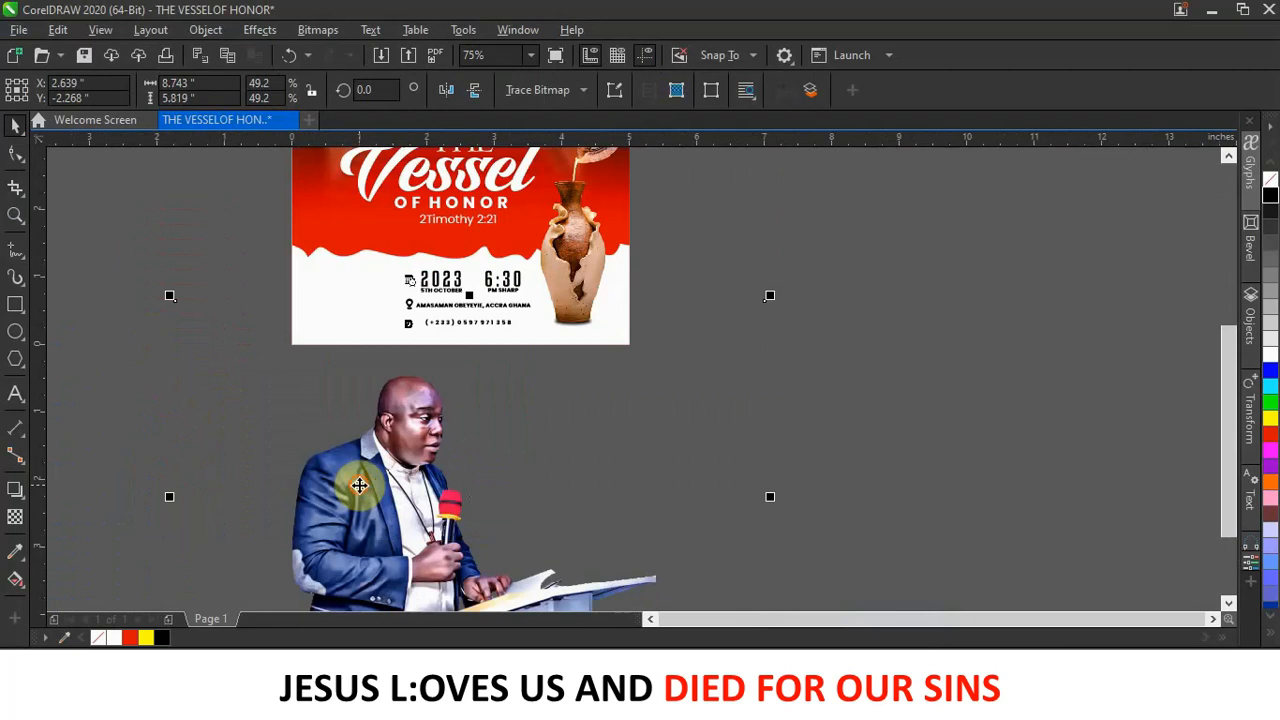
left_click_drag(359, 487, 280, 420)
left_click_drag(680, 251, 357, 455)
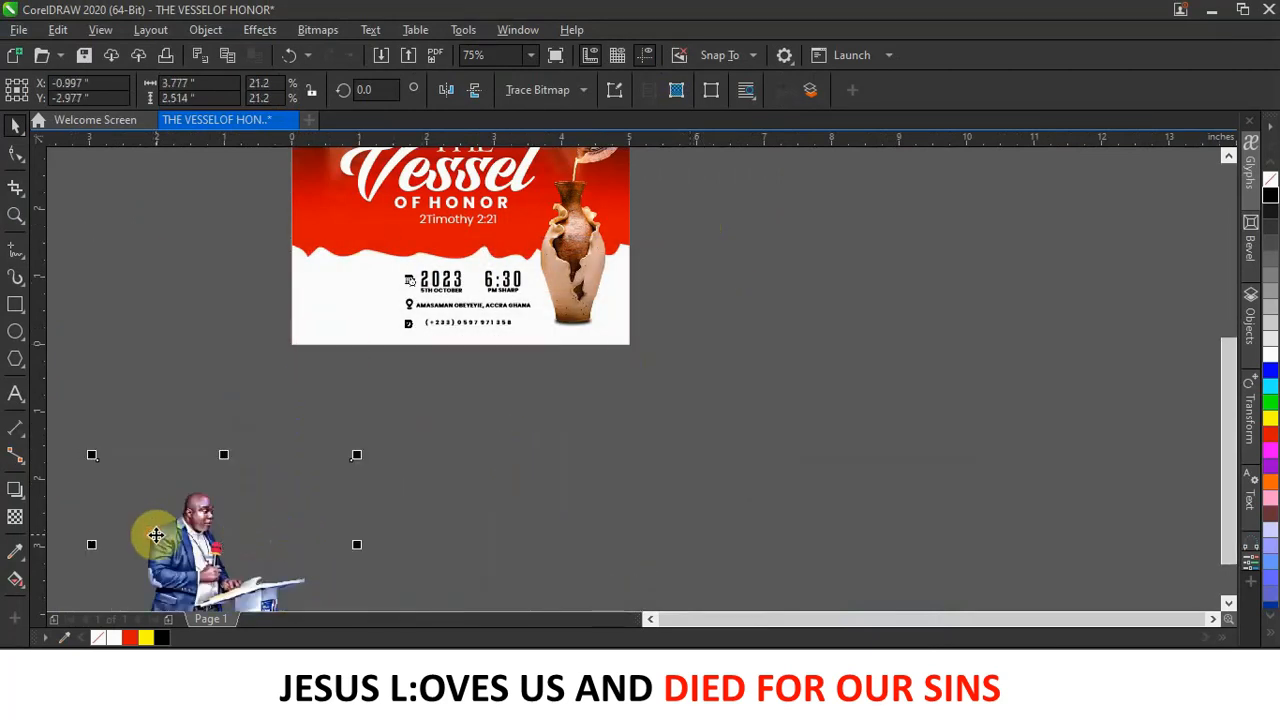
left_click_drag(255, 414, 338, 283)
scroll(338, 283, "up", 2)
scroll(338, 283, "down", 2)
left_click_drag(506, 376, 491, 366)
scroll(329, 295, "up", 2)
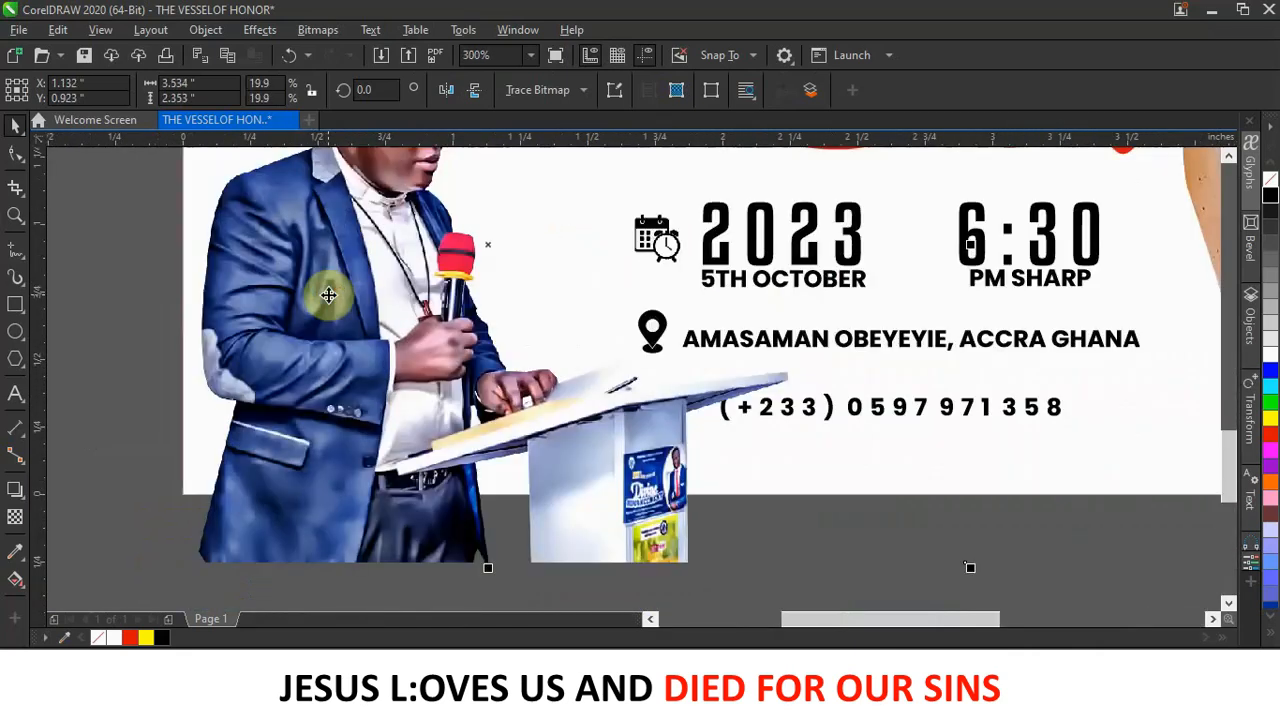